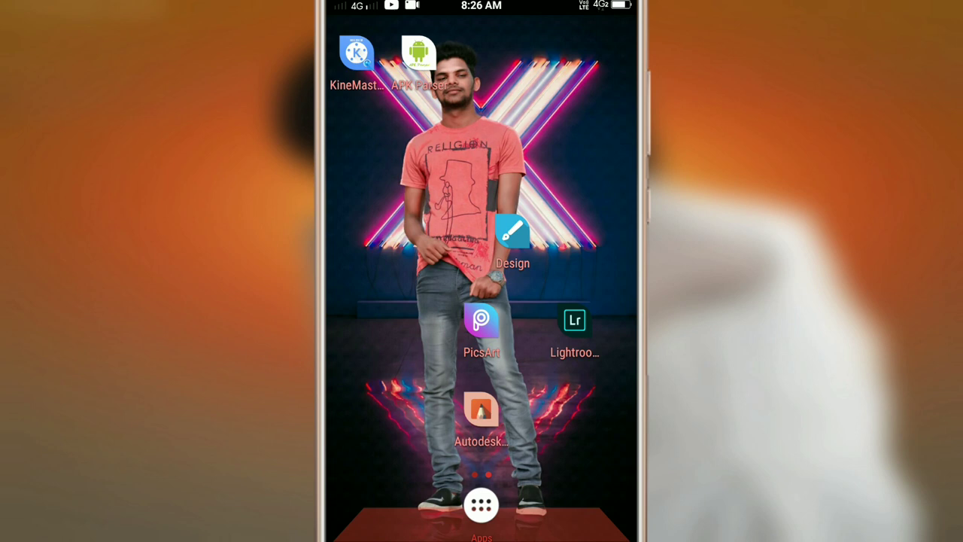
Step: Open the portrait photo in Gallery and bring up its share sheet
drag(404, 203, 434, 197)
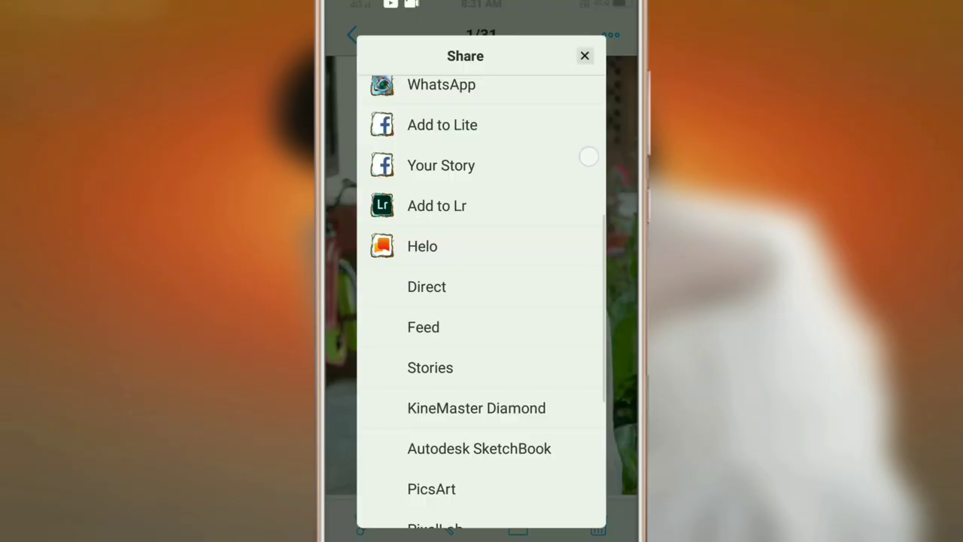
Step: Send the portrait to Snapseed and apply Tune Image: brightness +24, ambiance slightly lower
click(439, 387)
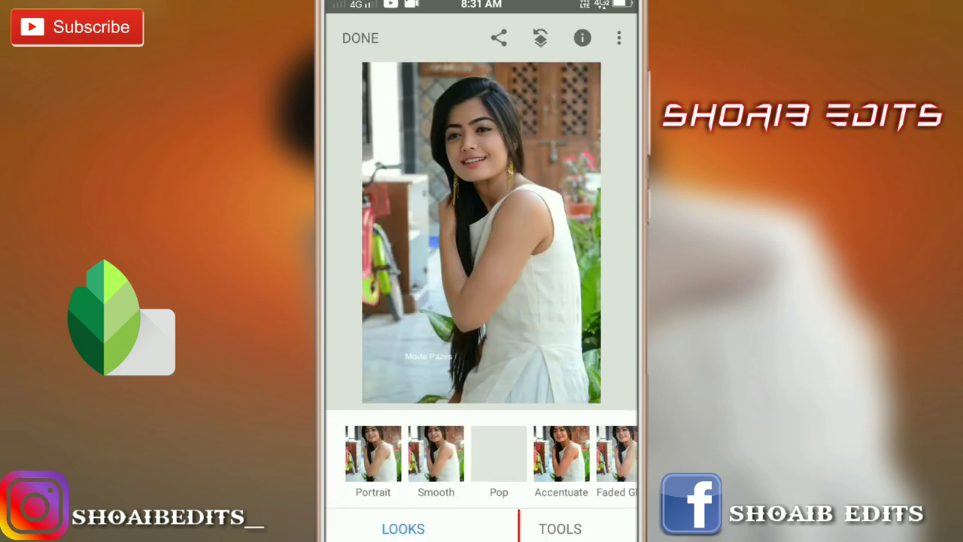
click(559, 527)
click(361, 219)
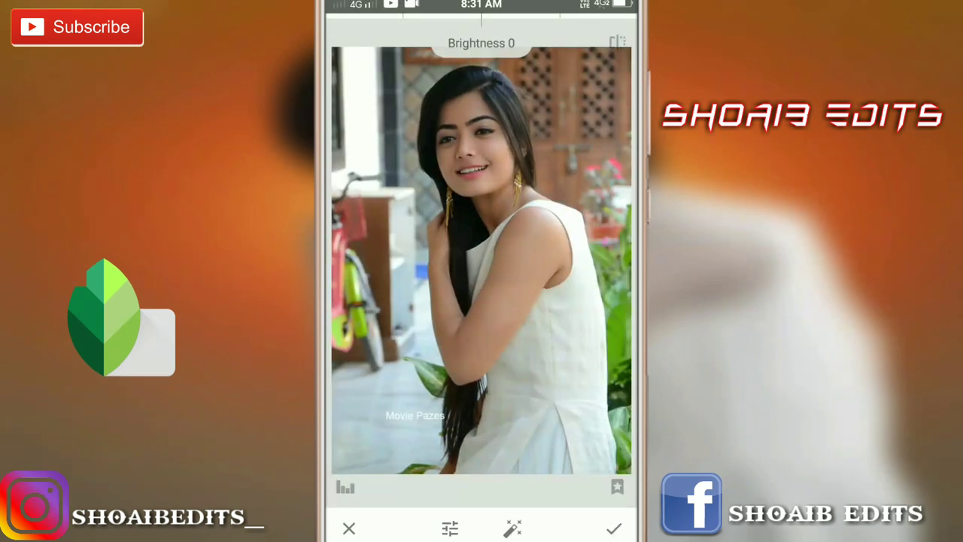
mouse_move(519, 398)
mouse_down()
mouse_move(537, 395)
mouse_move(527, 393)
mouse_move(534, 420)
mouse_move(546, 400)
mouse_move(532, 419)
mouse_up()
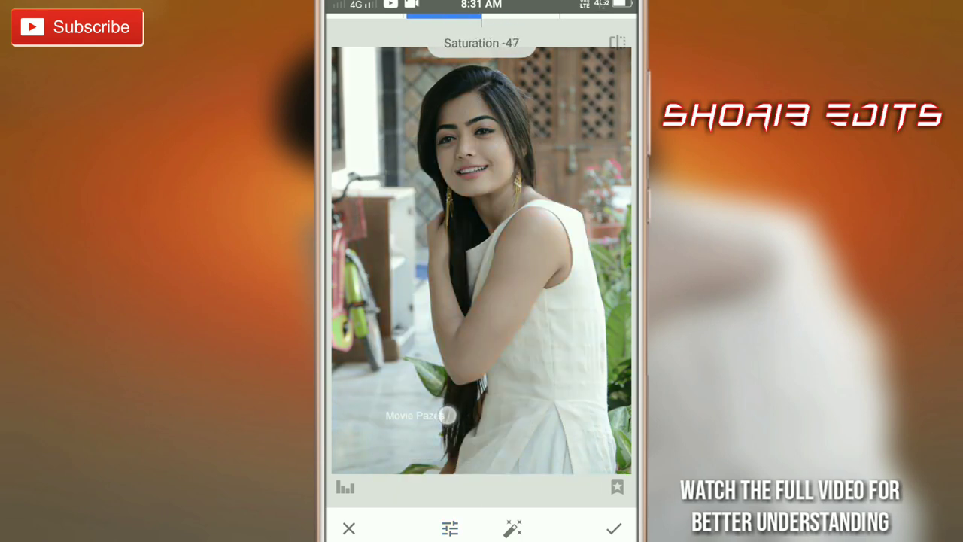
drag(533, 364, 510, 411)
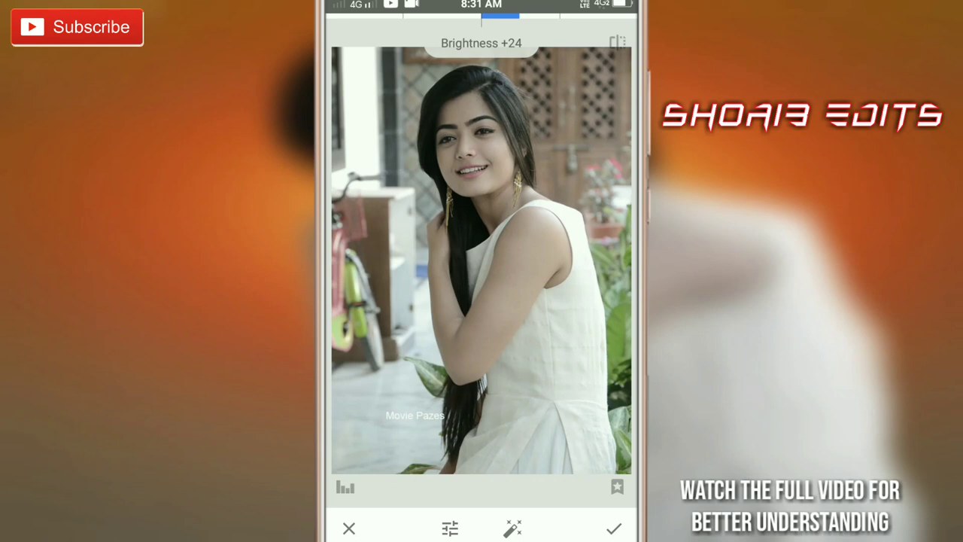
drag(546, 301, 559, 338)
mouse_move(553, 415)
mouse_down()
mouse_move(505, 410)
mouse_move(545, 376)
mouse_move(531, 422)
mouse_move(546, 387)
mouse_move(549, 440)
mouse_up()
click(614, 528)
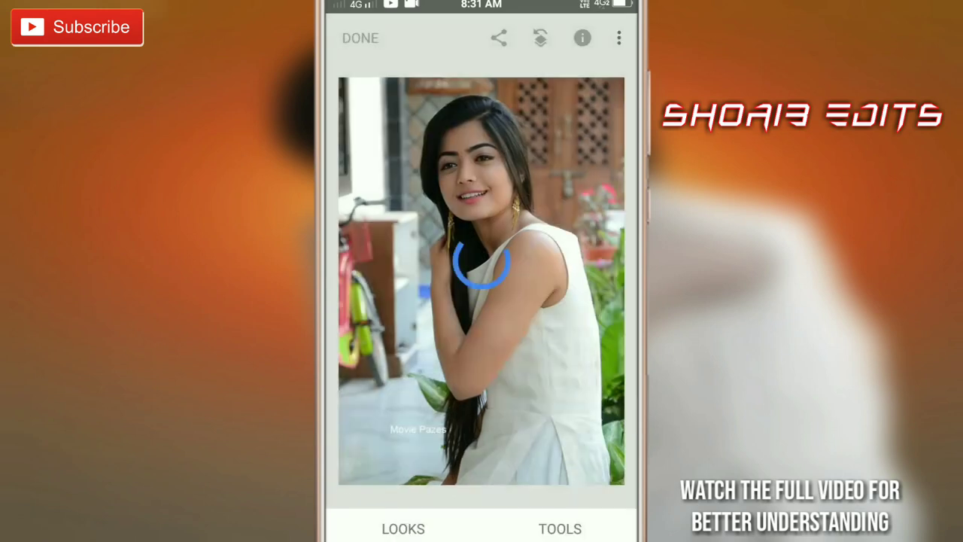
Step: Run Tune Image again to cut the saturation further, and apply it
click(576, 524)
click(364, 209)
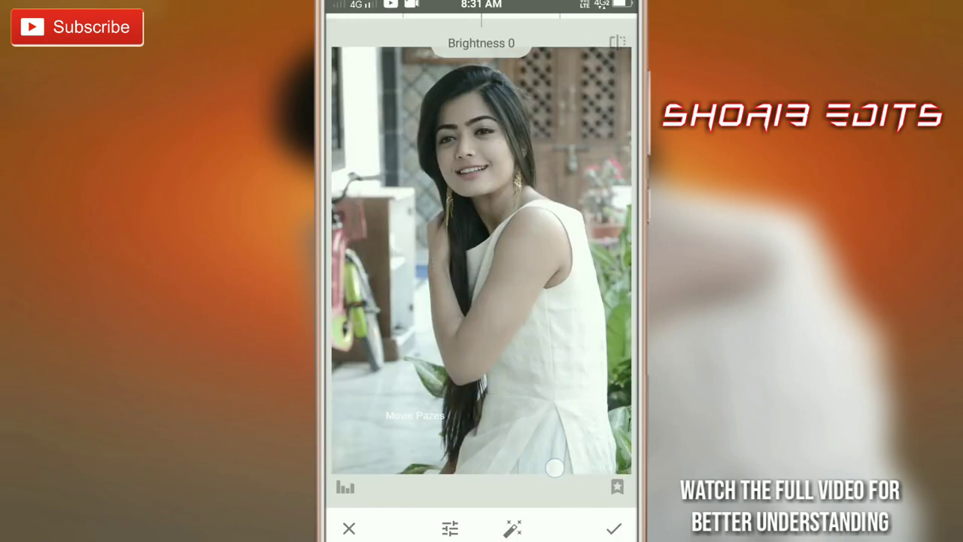
drag(555, 468, 554, 496)
drag(594, 417, 558, 417)
click(574, 428)
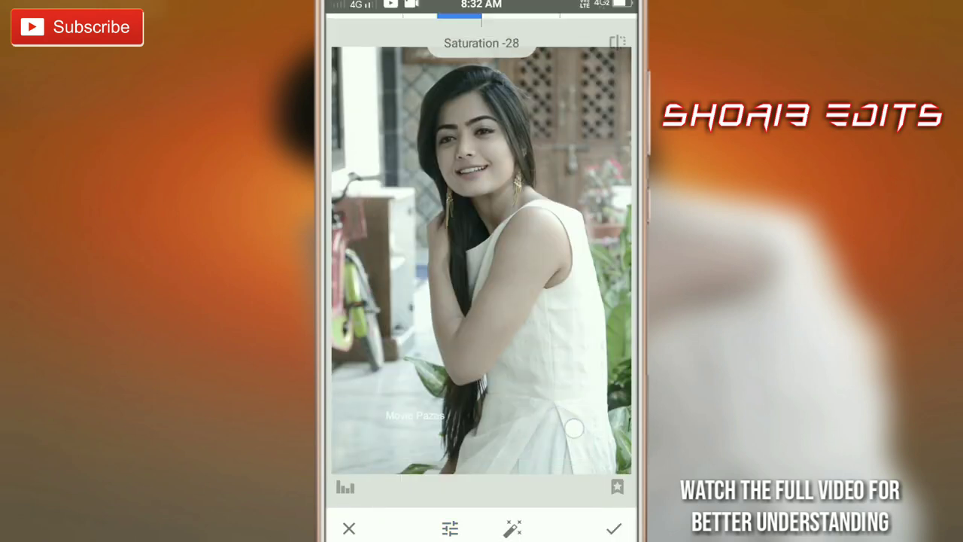
click(608, 528)
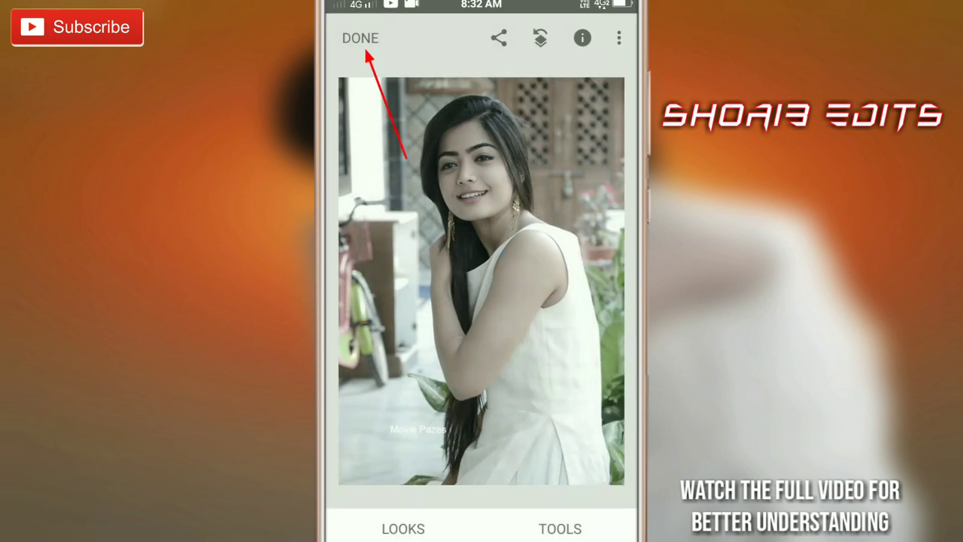
Step: Save the Snapseed edit and share the saved photo from Gallery to Autodesk SketchBook
click(360, 38)
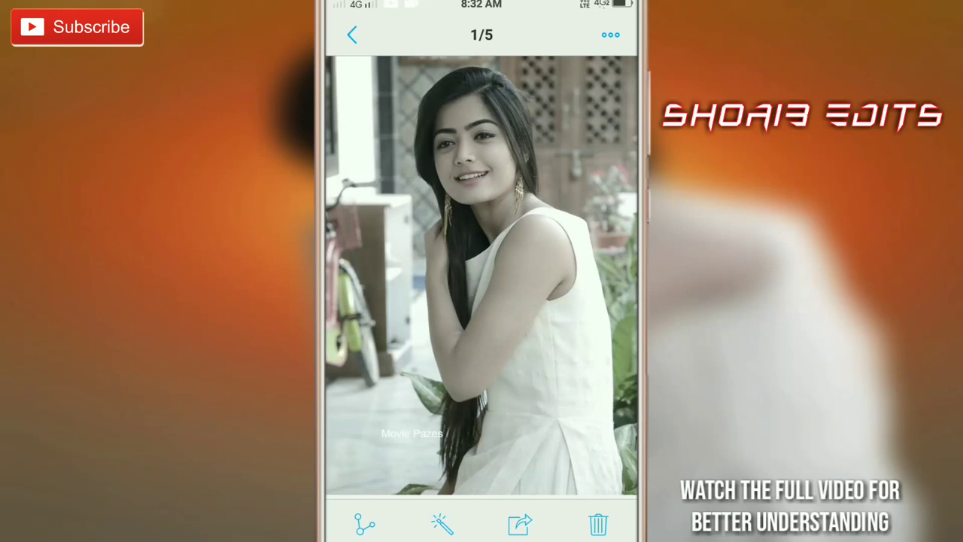
click(519, 524)
scroll(482, 301, down, 5)
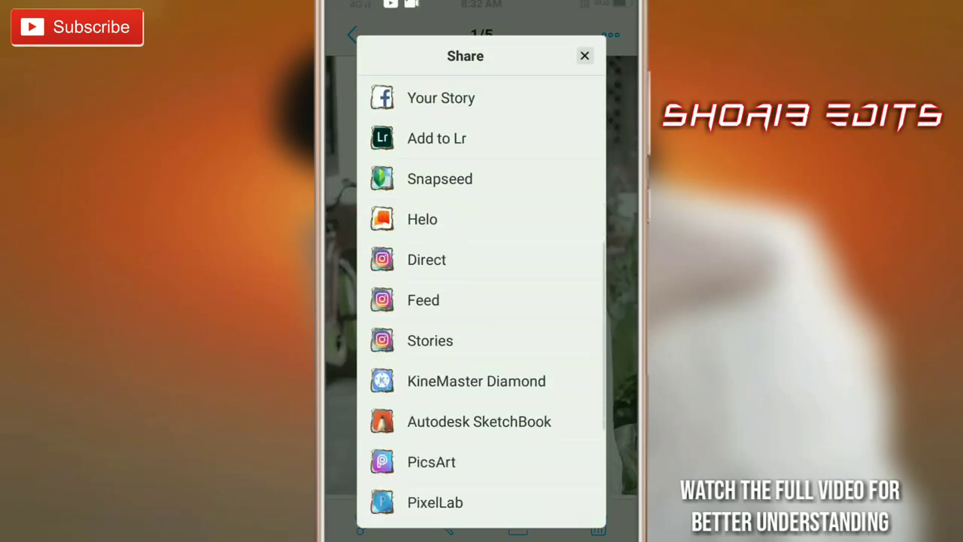
click(479, 421)
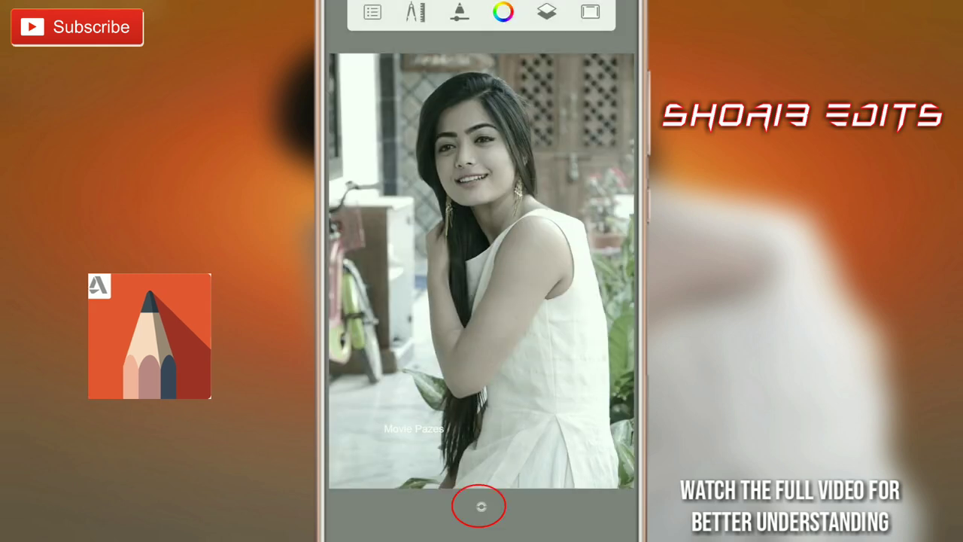
Step: Pick a painting brush from the Brush Library
click(479, 506)
click(481, 237)
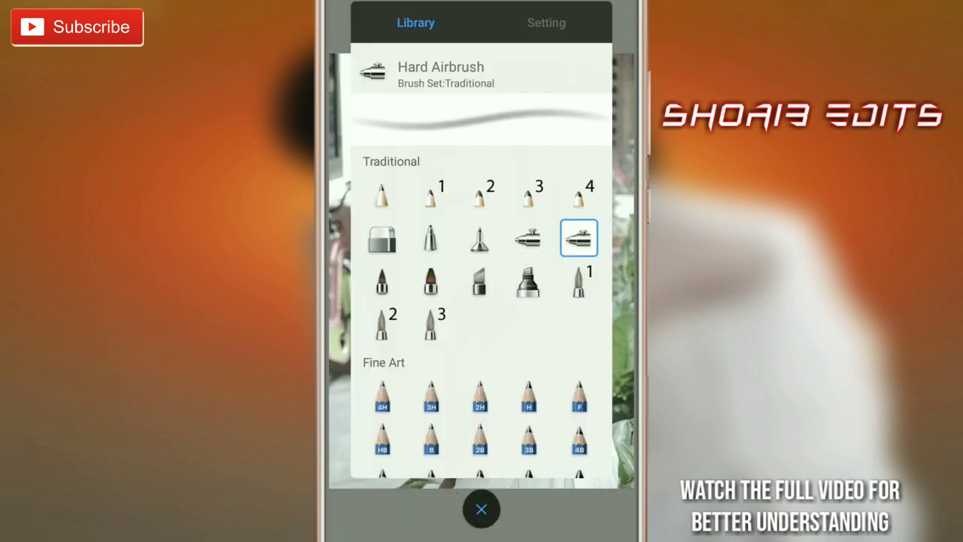
scroll(482, 301, down, 5)
click(529, 395)
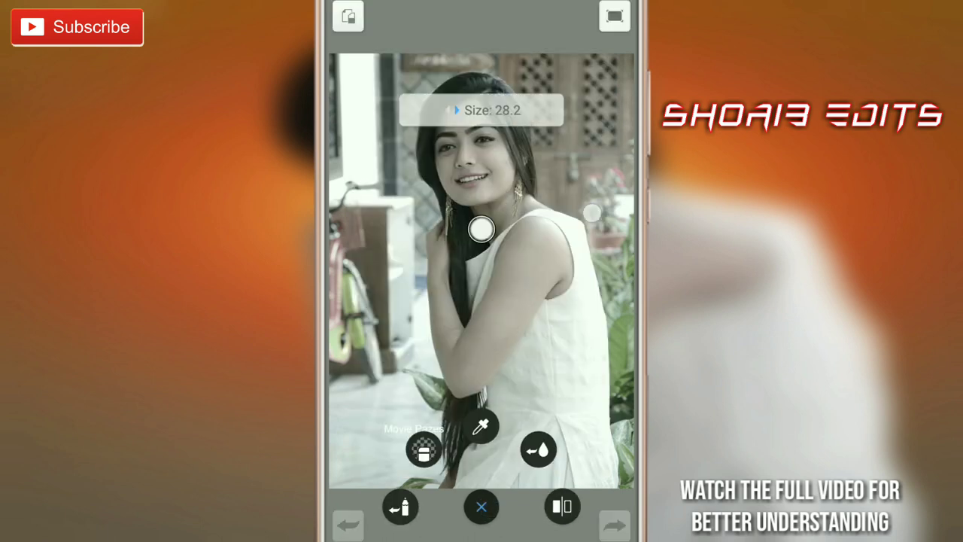
Step: Paint white over the leaves beside the shirt and the background beside the shoulder
mouse_move(569, 261)
mouse_down()
mouse_move(504, 512)
mouse_move(497, 301)
mouse_up()
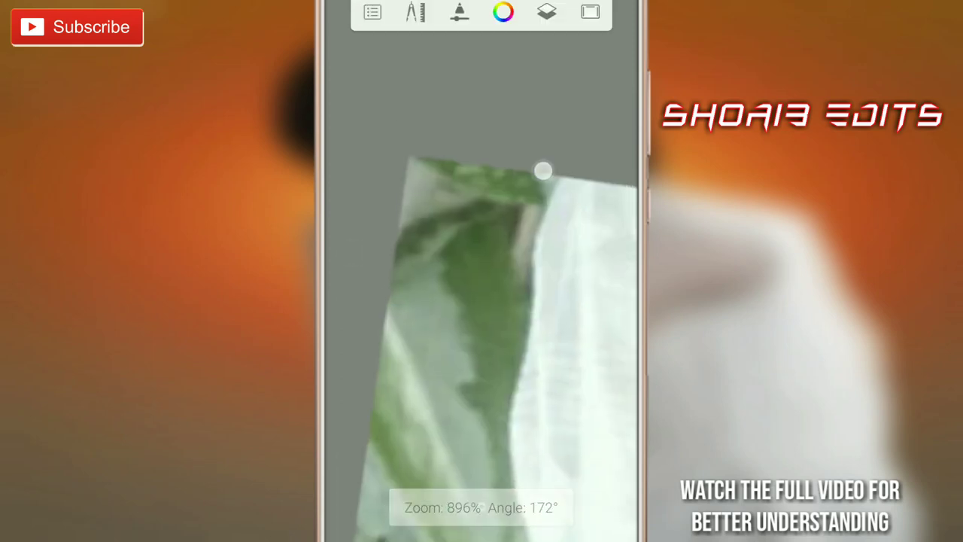
mouse_move(531, 188)
mouse_down()
mouse_move(504, 332)
mouse_move(483, 258)
mouse_up()
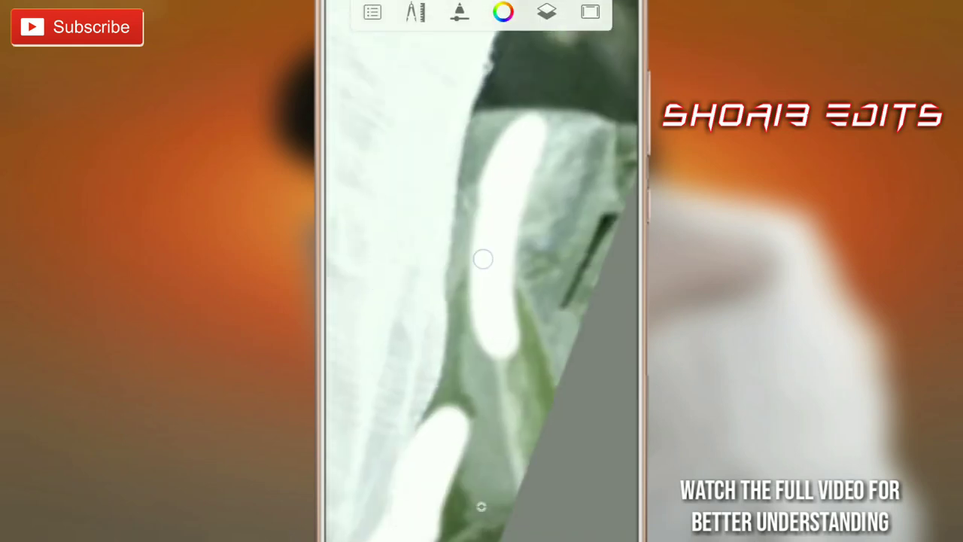
drag(481, 506, 488, 228)
mouse_move(545, 346)
mouse_down()
mouse_move(513, 302)
mouse_move(521, 273)
mouse_up()
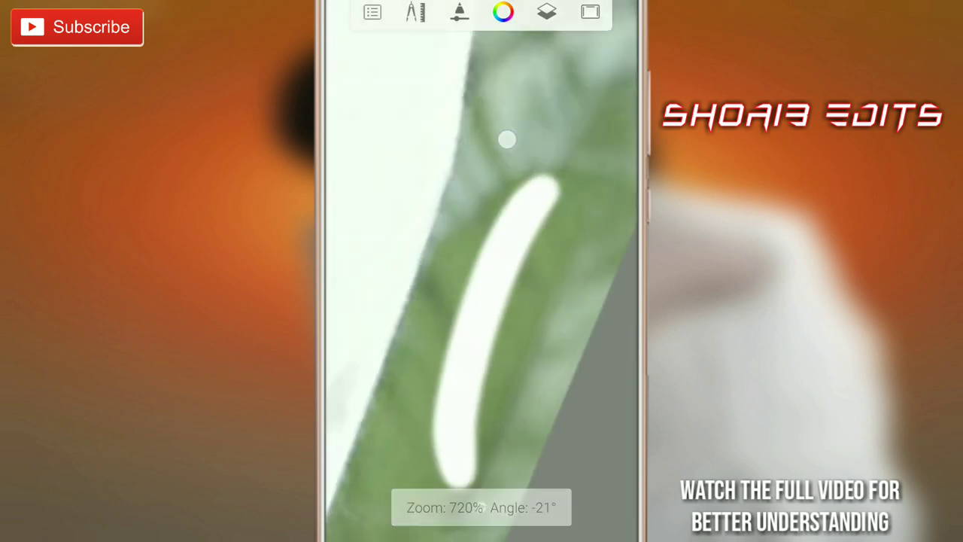
mouse_move(521, 272)
mouse_down()
mouse_move(460, 272)
mouse_move(469, 422)
mouse_move(468, 371)
mouse_up()
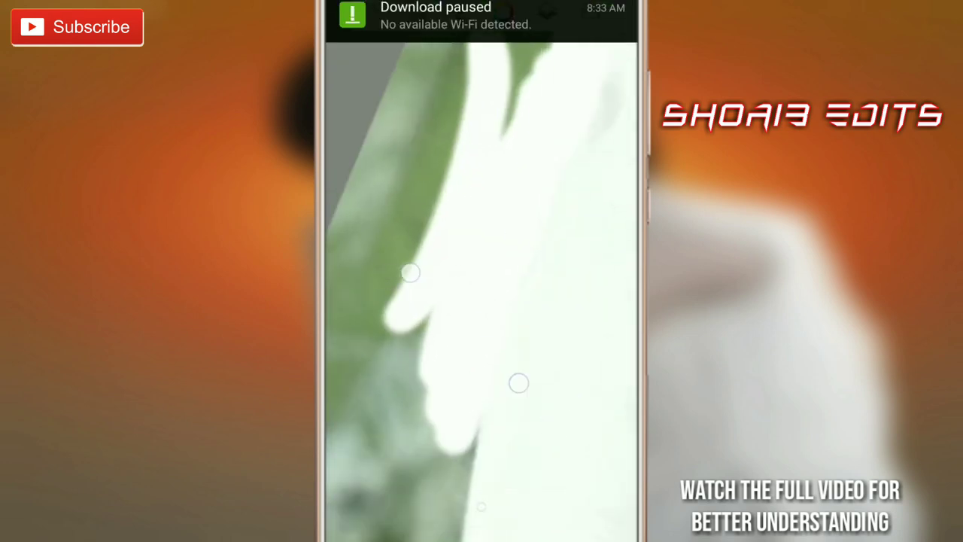
drag(445, 269, 379, 214)
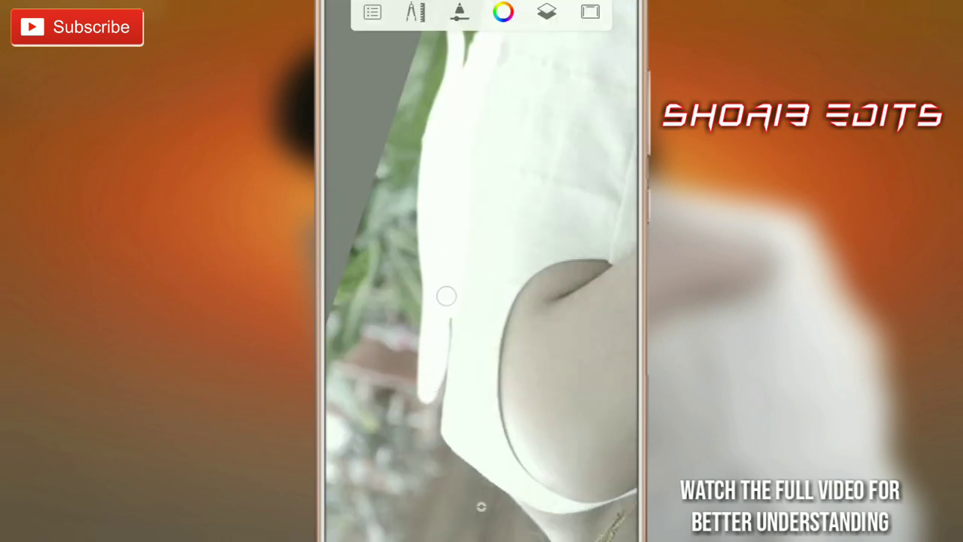
drag(446, 296, 454, 362)
drag(472, 395, 449, 276)
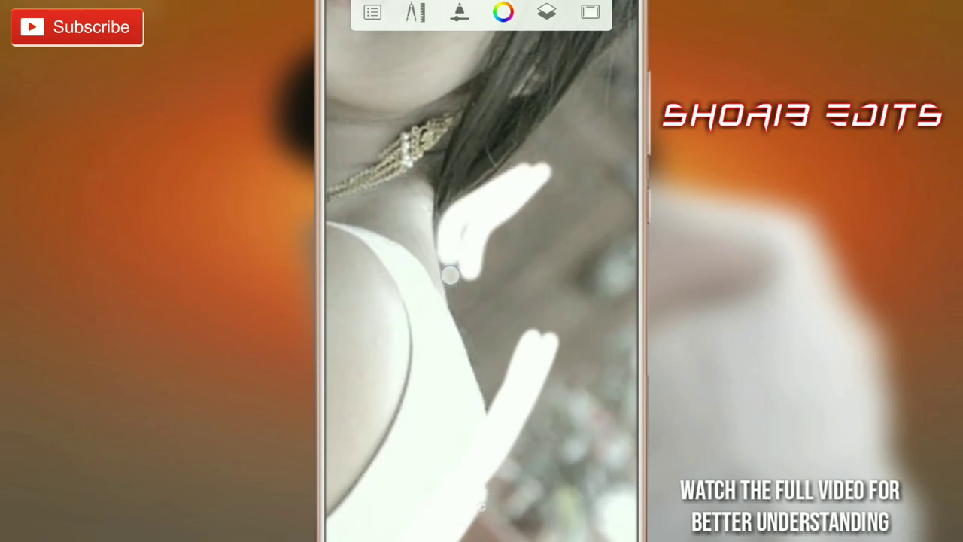
mouse_move(498, 456)
mouse_down()
mouse_move(496, 523)
mouse_move(522, 222)
mouse_up()
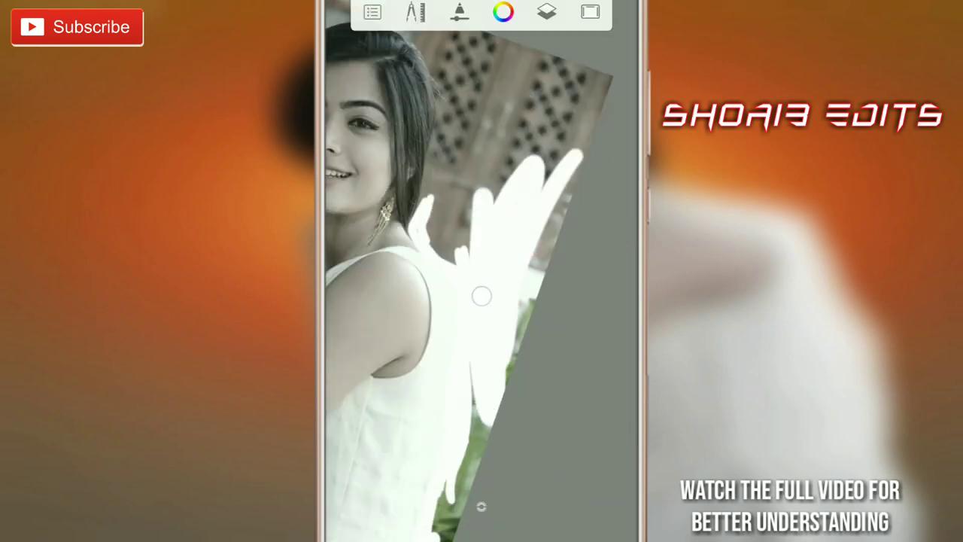
Step: Zoom and rotate along the hair and face edges to inspect the white paint
mouse_move(482, 295)
mouse_down()
mouse_move(497, 339)
mouse_move(513, 318)
mouse_move(552, 406)
mouse_move(527, 298)
mouse_move(452, 155)
mouse_move(408, 248)
mouse_up()
drag(444, 316, 481, 376)
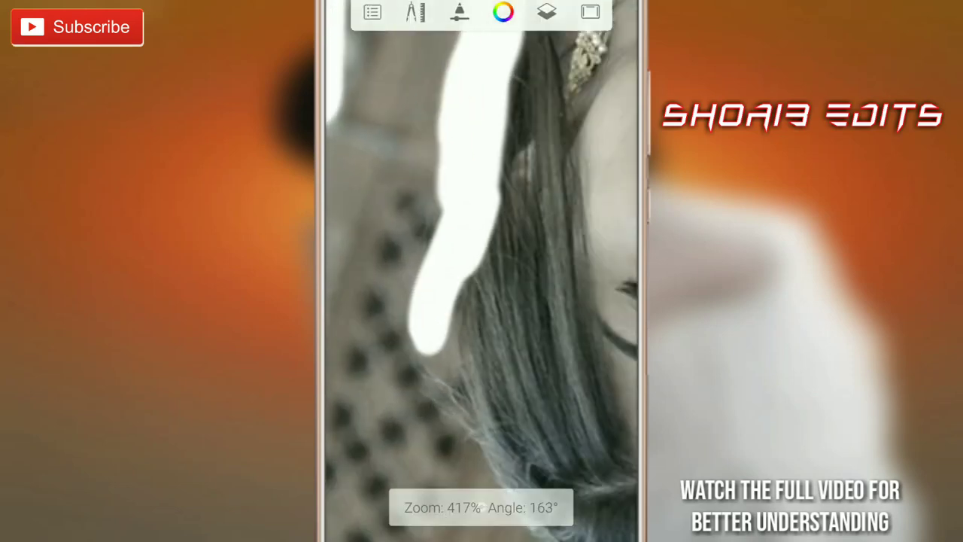
mouse_move(366, 193)
mouse_down()
mouse_move(429, 383)
mouse_move(449, 243)
mouse_move(413, 232)
mouse_move(409, 201)
mouse_move(385, 175)
mouse_move(416, 270)
mouse_move(436, 293)
mouse_move(419, 279)
mouse_move(542, 387)
mouse_move(583, 235)
mouse_move(481, 507)
mouse_move(436, 269)
mouse_move(466, 248)
mouse_up()
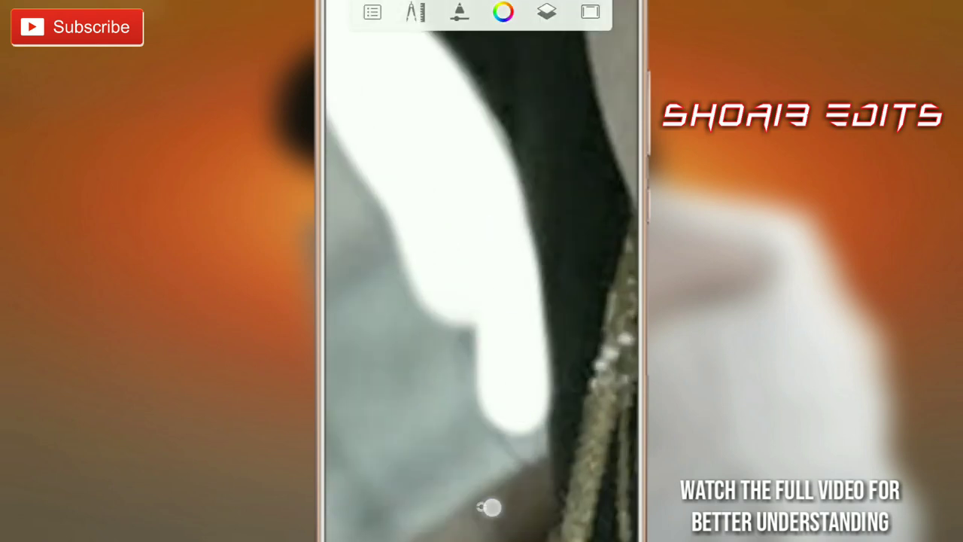
mouse_move(490, 508)
mouse_down()
mouse_move(354, 226)
mouse_move(577, 394)
mouse_move(548, 339)
mouse_move(501, 447)
mouse_up()
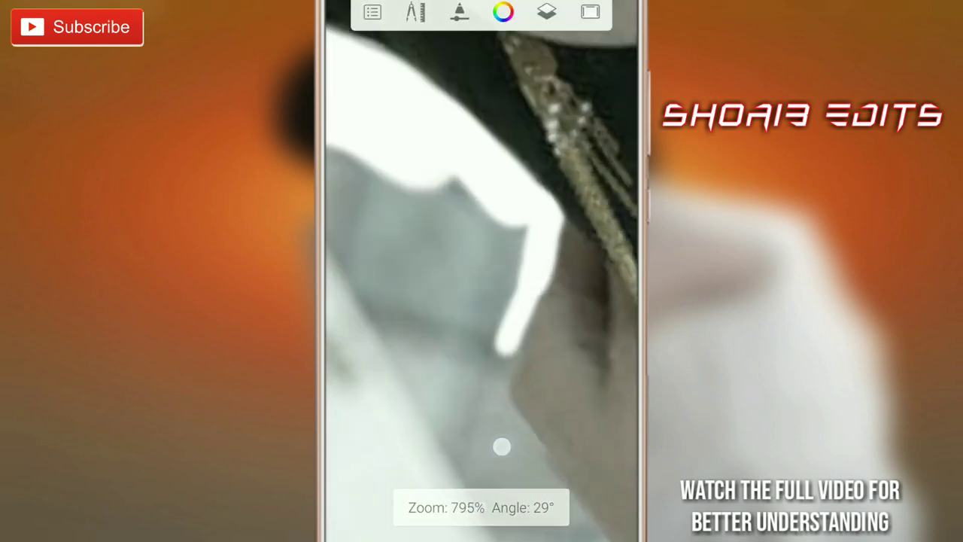
drag(540, 482, 487, 461)
mouse_move(533, 429)
mouse_down()
mouse_move(512, 279)
mouse_move(572, 452)
mouse_up()
mouse_move(503, 420)
mouse_down()
mouse_move(552, 263)
mouse_move(393, 236)
mouse_move(493, 241)
mouse_move(466, 316)
mouse_up()
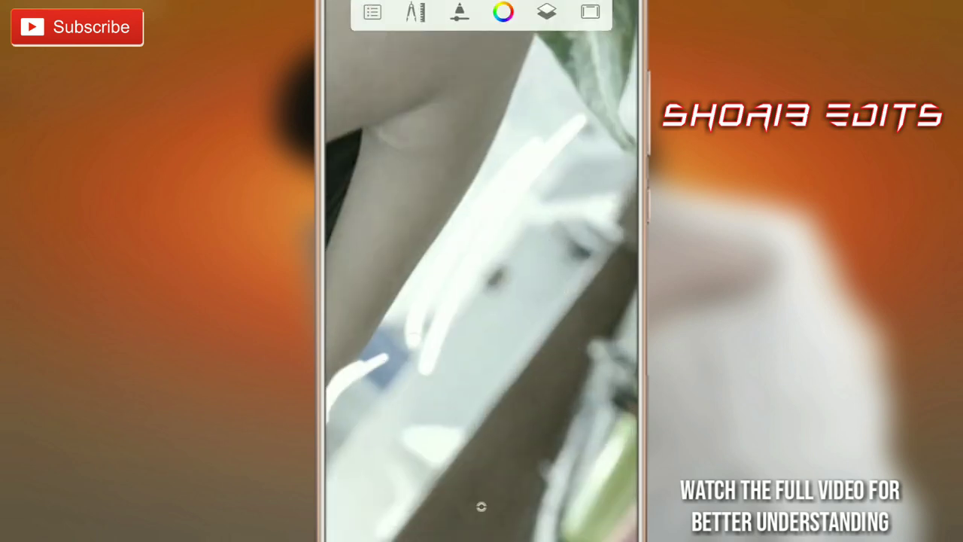
Step: Toggle the brush controls, then bring up the layers list and colour settings
click(481, 506)
click(481, 506)
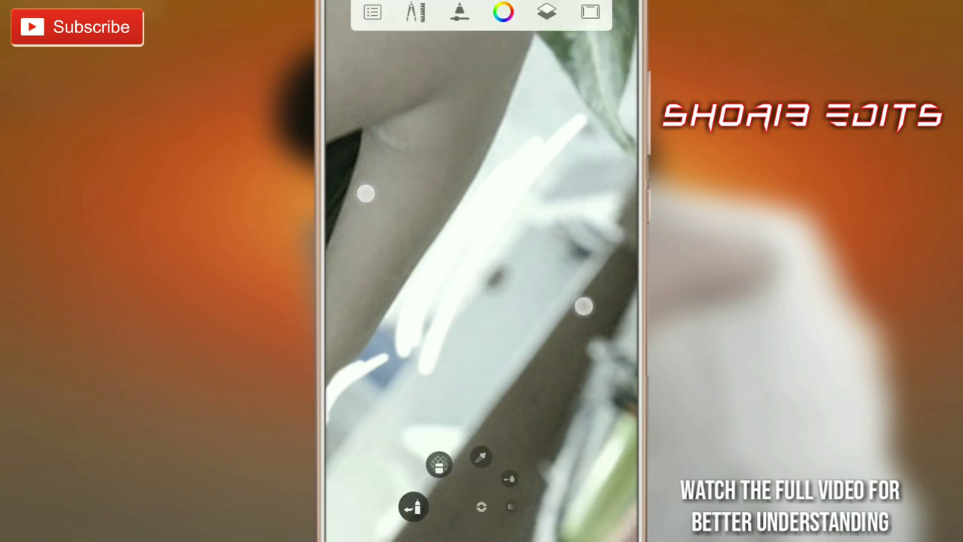
click(481, 506)
drag(544, 384, 526, 338)
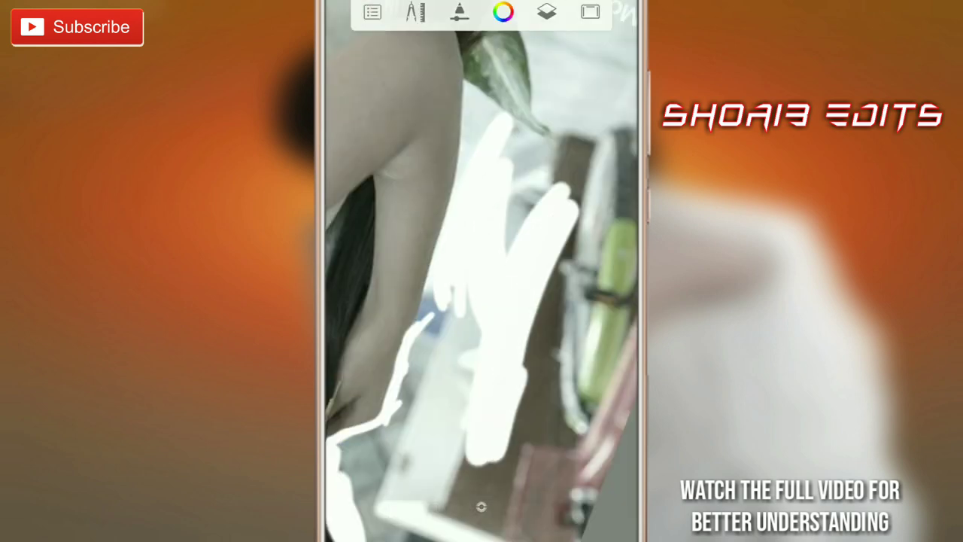
click(547, 11)
click(504, 12)
Step: Set the colour to black with the HSL sliders and paint over the hand
click(417, 19)
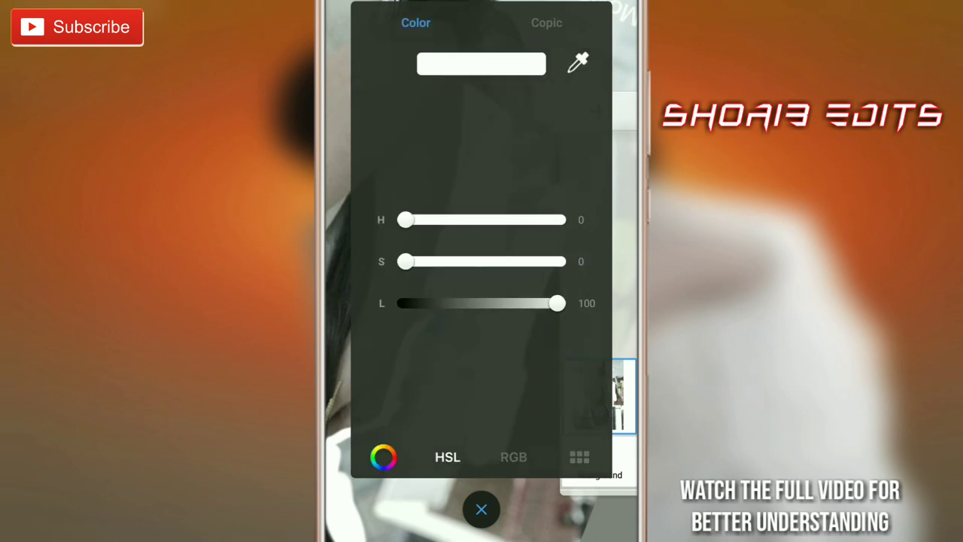
drag(556, 304, 404, 303)
click(482, 507)
drag(524, 266, 421, 391)
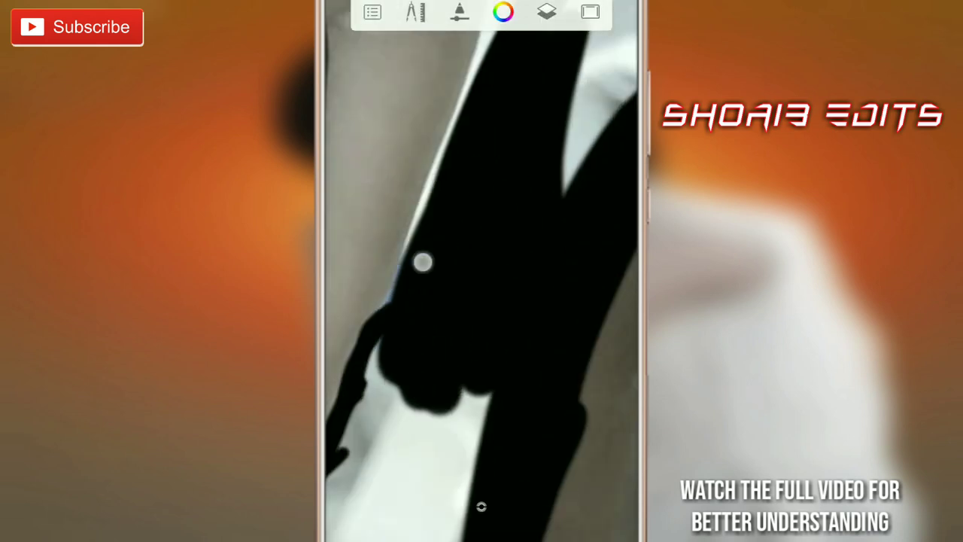
mouse_move(422, 261)
mouse_down()
mouse_move(473, 256)
mouse_move(473, 370)
mouse_move(549, 237)
mouse_move(416, 367)
mouse_move(489, 474)
mouse_up()
drag(421, 376, 519, 512)
mouse_move(526, 376)
mouse_down()
mouse_move(445, 249)
mouse_move(394, 215)
mouse_move(469, 248)
mouse_up()
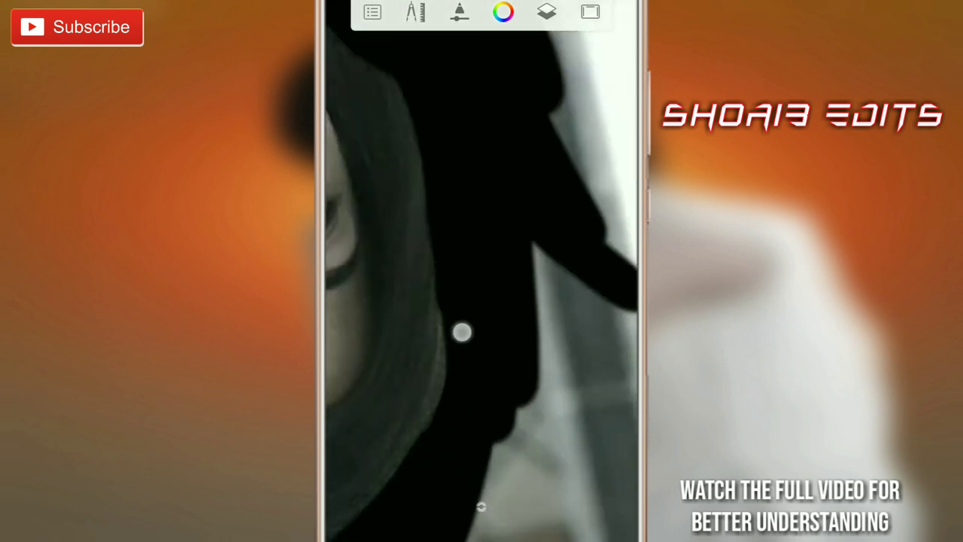
Step: Paint black over the leftover background near the hair
mouse_move(462, 331)
mouse_down()
mouse_move(391, 221)
mouse_move(415, 400)
mouse_move(429, 233)
mouse_move(382, 271)
mouse_move(458, 469)
mouse_move(372, 185)
mouse_up()
click(481, 505)
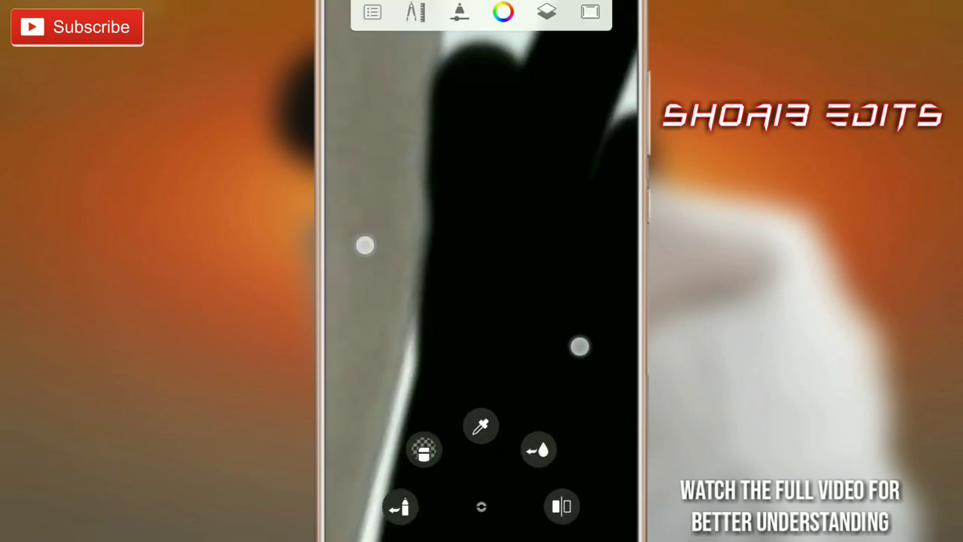
mouse_move(365, 244)
mouse_down()
mouse_move(482, 185)
mouse_move(429, 321)
mouse_move(462, 354)
mouse_move(517, 283)
mouse_move(374, 236)
mouse_move(452, 323)
mouse_move(495, 329)
mouse_up()
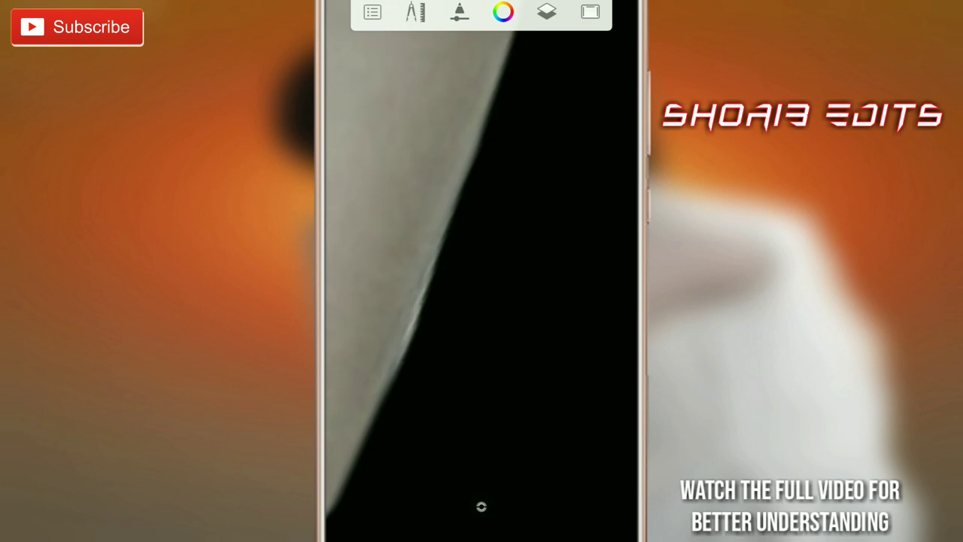
mouse_move(406, 439)
mouse_down()
mouse_move(544, 366)
mouse_move(429, 387)
mouse_move(589, 114)
mouse_move(495, 367)
mouse_move(406, 391)
mouse_up()
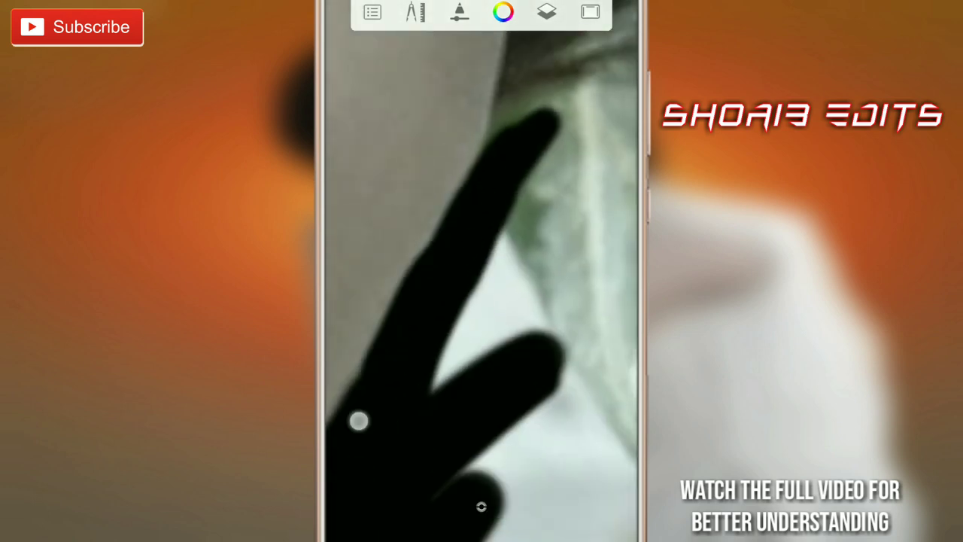
drag(358, 421, 518, 449)
drag(429, 197, 361, 399)
mouse_move(436, 368)
mouse_down()
mouse_move(481, 279)
mouse_move(481, 228)
mouse_move(361, 189)
mouse_move(369, 269)
mouse_up()
Step: Work around the shoulder and hair edges, painting dark strokes along the hair
mouse_move(479, 268)
mouse_down()
mouse_move(517, 265)
mouse_move(563, 383)
mouse_up()
drag(526, 344, 511, 425)
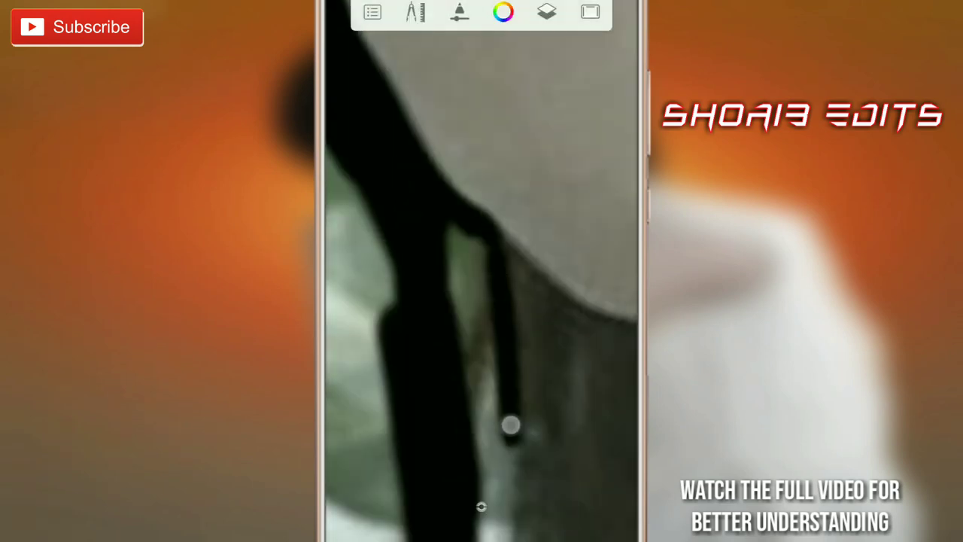
drag(468, 383, 422, 286)
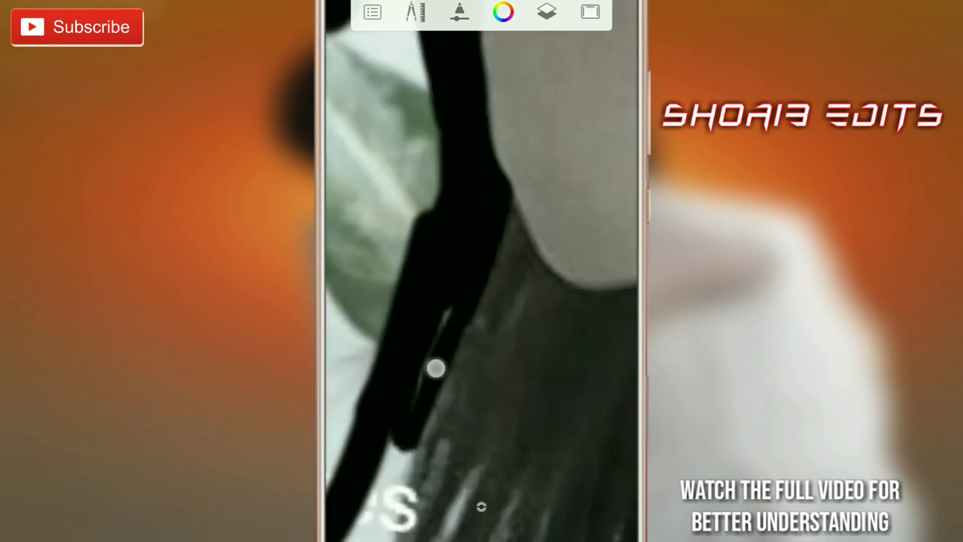
mouse_move(436, 368)
mouse_down()
mouse_move(464, 292)
mouse_move(527, 414)
mouse_move(466, 405)
mouse_move(464, 346)
mouse_move(439, 407)
mouse_move(381, 283)
mouse_move(486, 161)
mouse_move(568, 343)
mouse_move(549, 413)
mouse_move(465, 399)
mouse_up()
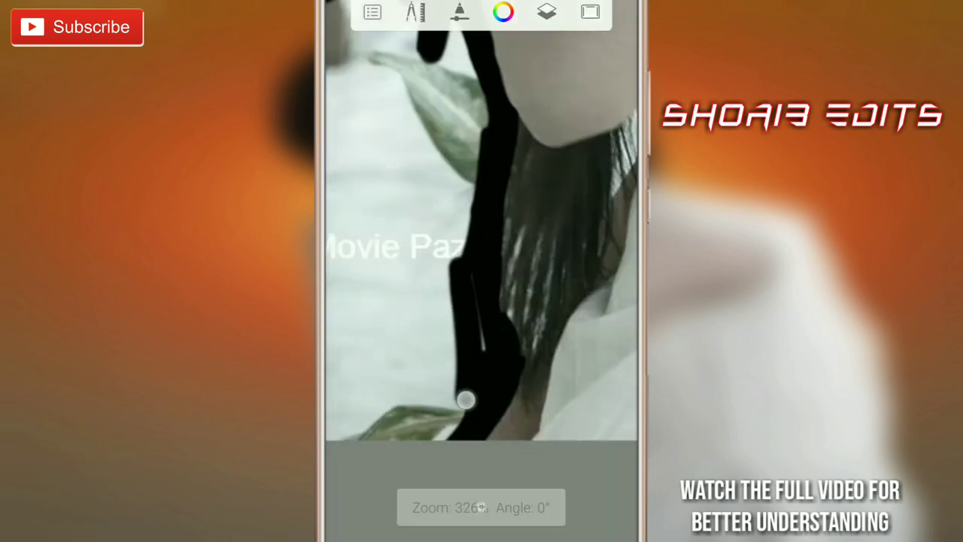
mouse_move(504, 327)
mouse_down()
mouse_move(483, 226)
mouse_move(492, 200)
mouse_move(536, 211)
mouse_move(582, 172)
mouse_move(445, 226)
mouse_move(449, 262)
mouse_move(399, 192)
mouse_move(386, 303)
mouse_move(432, 248)
mouse_move(525, 288)
mouse_move(510, 200)
mouse_up()
mouse_move(421, 226)
mouse_down()
mouse_move(468, 300)
mouse_move(429, 231)
mouse_up()
drag(359, 324, 359, 283)
drag(430, 230, 361, 207)
mouse_move(421, 410)
mouse_down()
mouse_move(477, 232)
mouse_move(499, 338)
mouse_up()
Step: Undo the misplaced diagonal stroke and darken the light hair strands right of centre
click(481, 506)
click(359, 527)
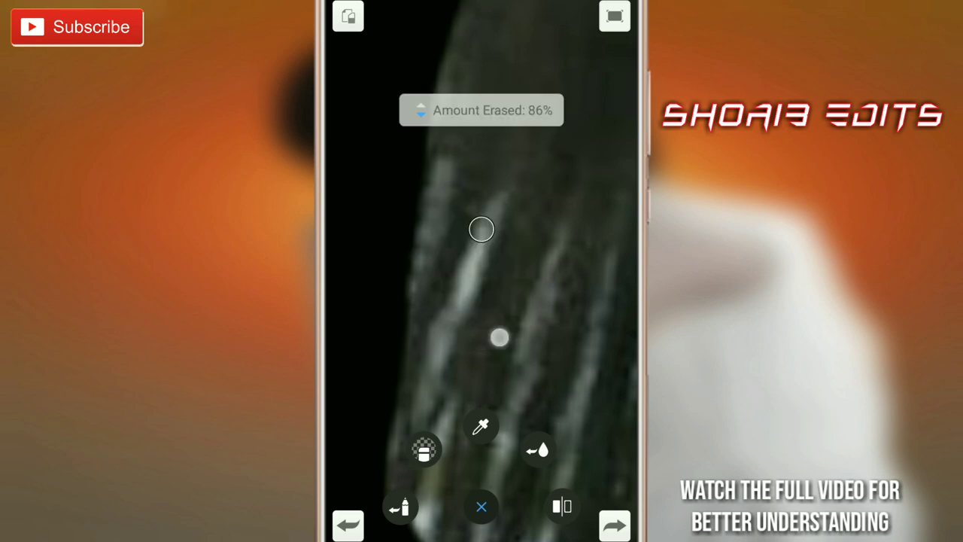
drag(482, 228, 353, 163)
drag(499, 338, 594, 305)
drag(464, 260, 456, 346)
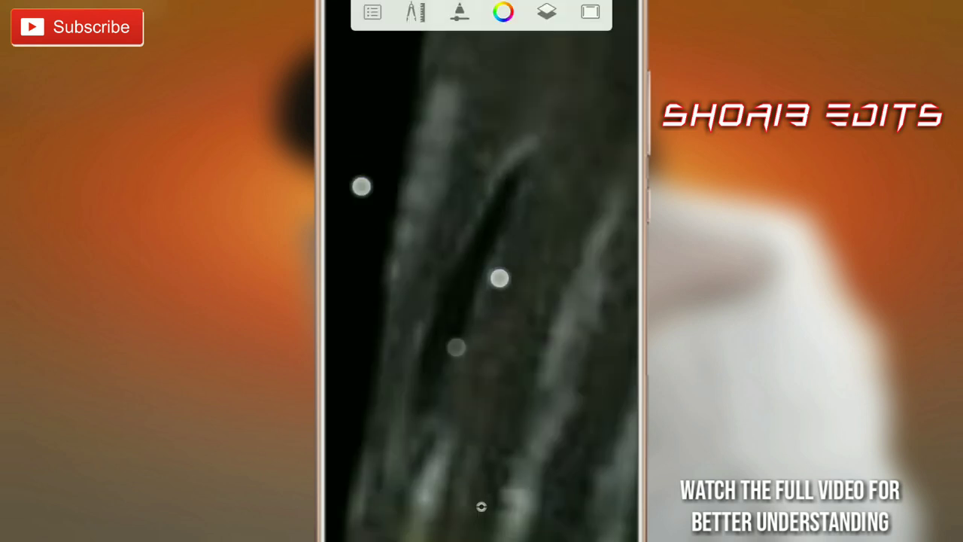
drag(419, 264, 384, 361)
drag(456, 355, 454, 413)
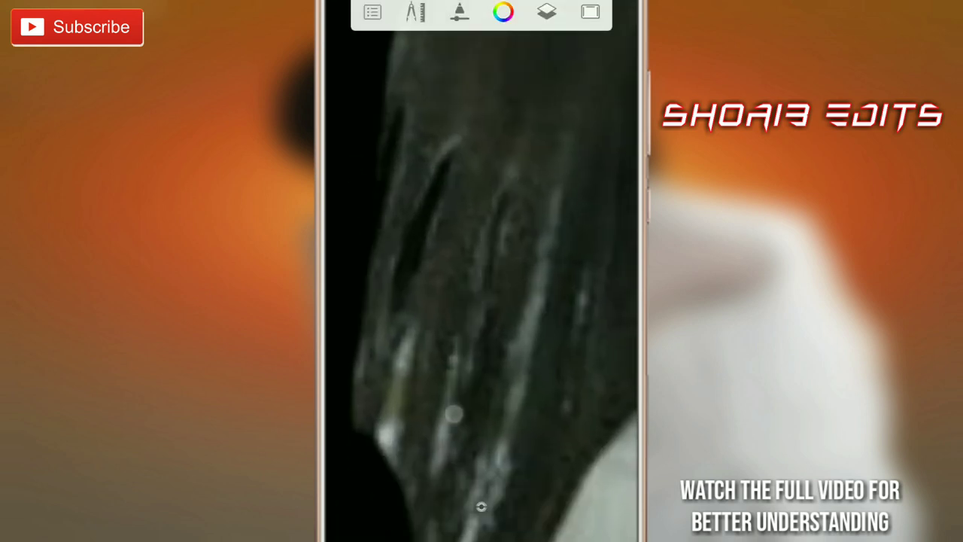
mouse_move(475, 285)
mouse_down()
mouse_move(518, 371)
mouse_move(500, 428)
mouse_move(444, 298)
mouse_up()
Step: Paint black over the background beside the face, then zoom out to review
drag(418, 394, 450, 410)
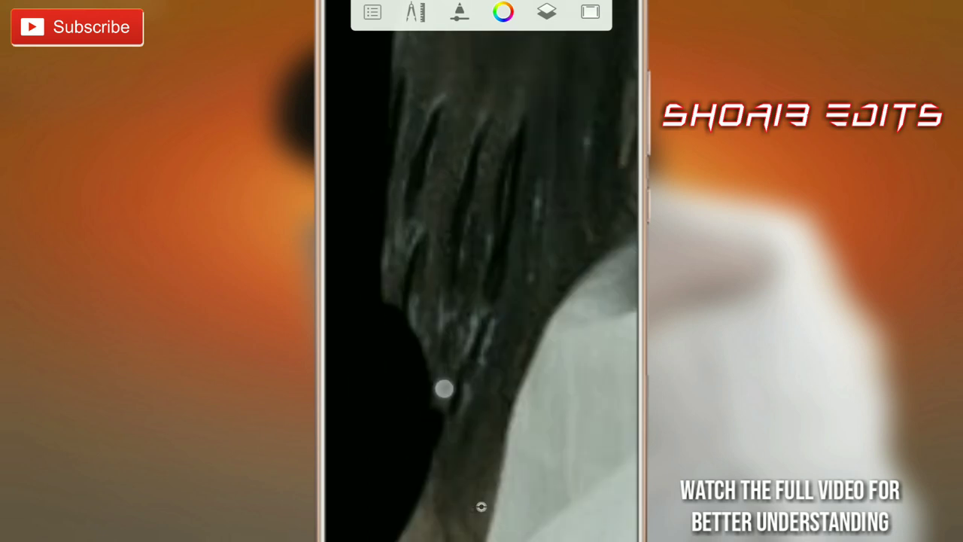
mouse_move(418, 337)
mouse_down()
mouse_move(377, 218)
mouse_move(540, 250)
mouse_move(467, 316)
mouse_up()
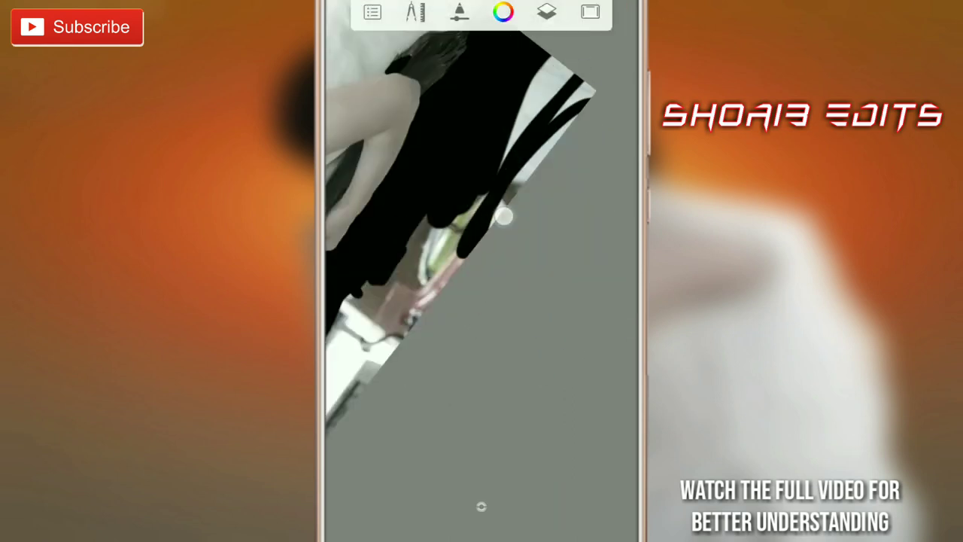
mouse_move(531, 275)
mouse_down()
mouse_move(444, 286)
mouse_move(388, 276)
mouse_up()
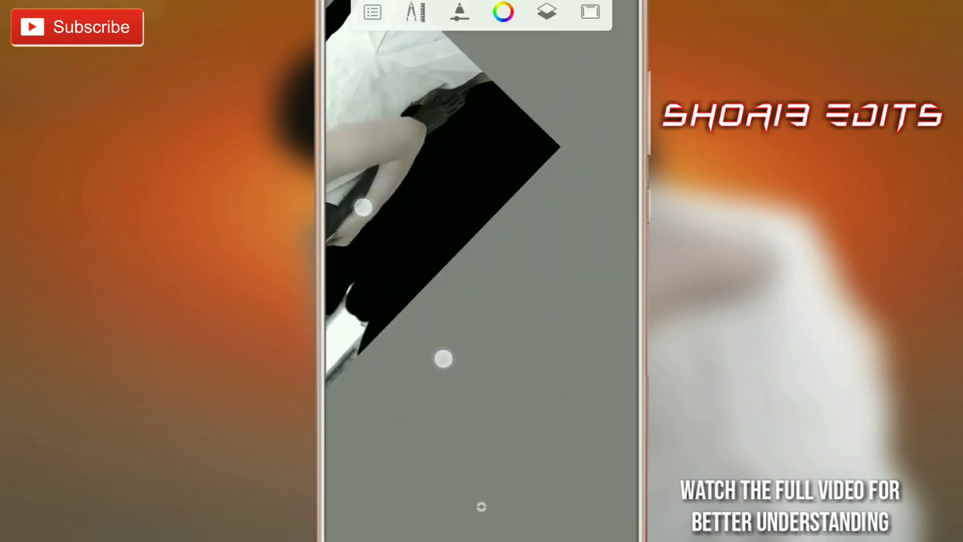
drag(443, 359, 462, 195)
drag(479, 304, 597, 402)
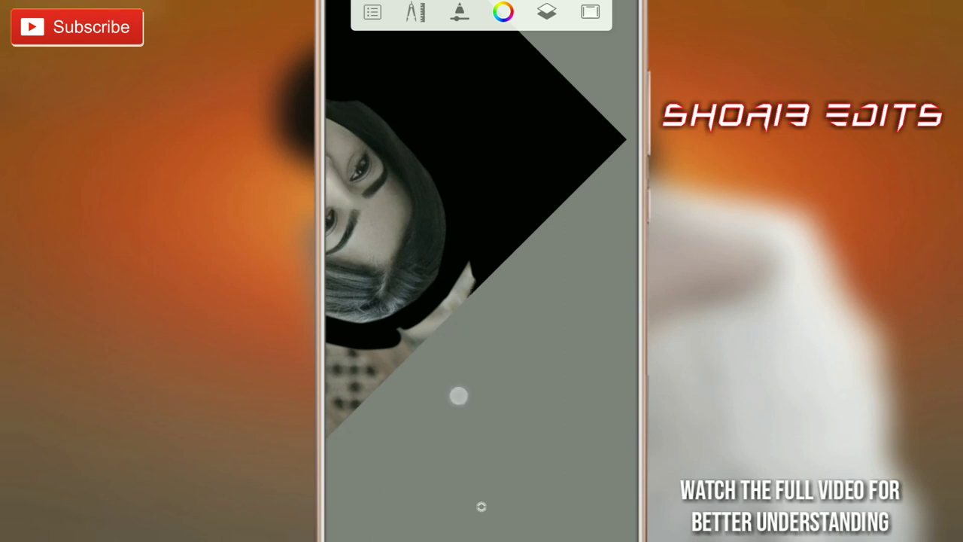
drag(459, 396, 409, 319)
mouse_move(504, 176)
mouse_down()
mouse_move(548, 196)
mouse_move(489, 469)
mouse_move(587, 164)
mouse_up()
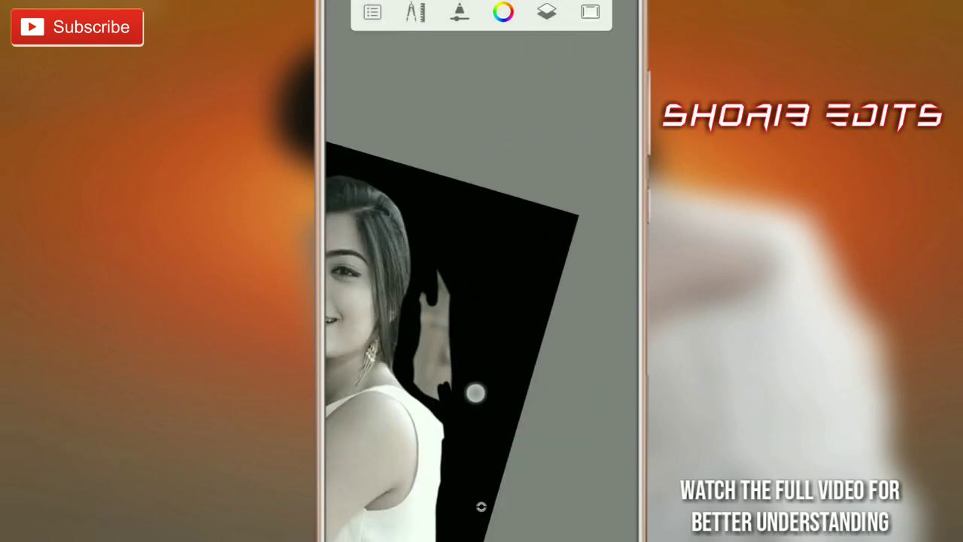
mouse_move(475, 392)
mouse_down()
mouse_move(456, 264)
mouse_move(520, 226)
mouse_move(456, 326)
mouse_move(574, 361)
mouse_move(526, 346)
mouse_up()
scroll(444, 282, up, 3)
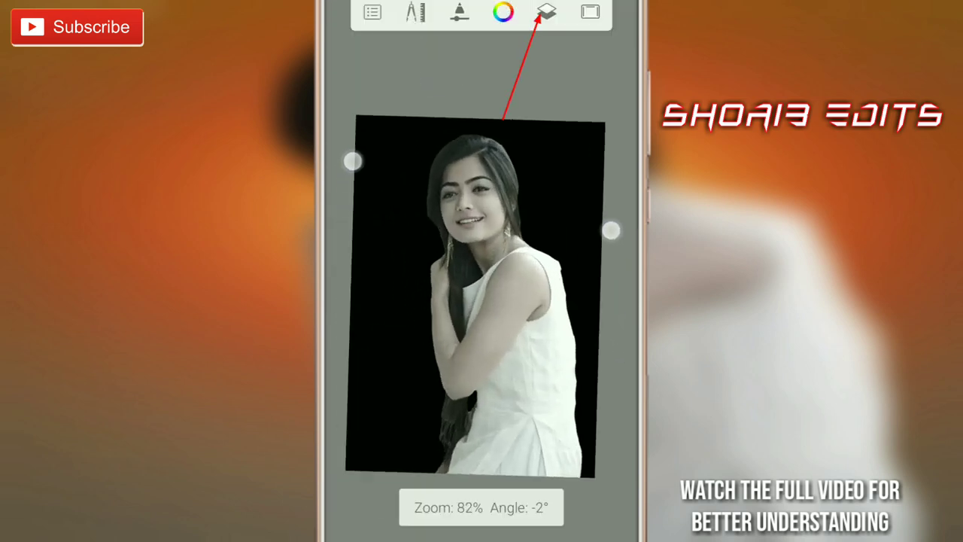
Step: Add a new empty layer from the Layers panel
click(547, 11)
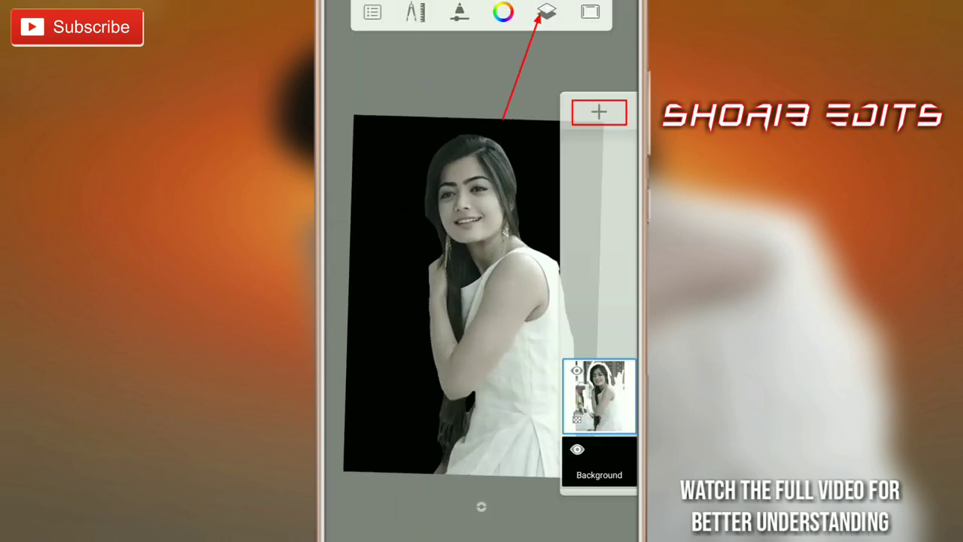
click(503, 11)
click(482, 509)
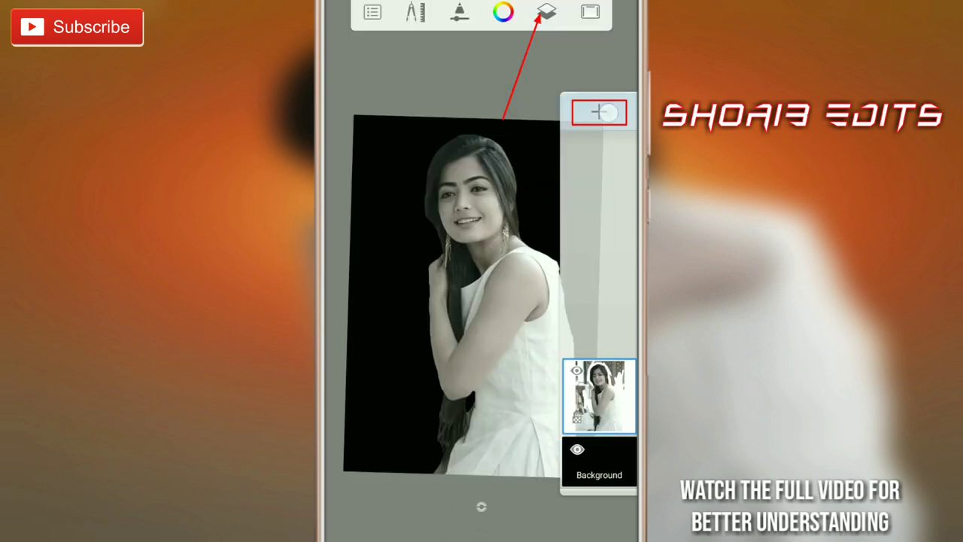
click(608, 113)
click(362, 202)
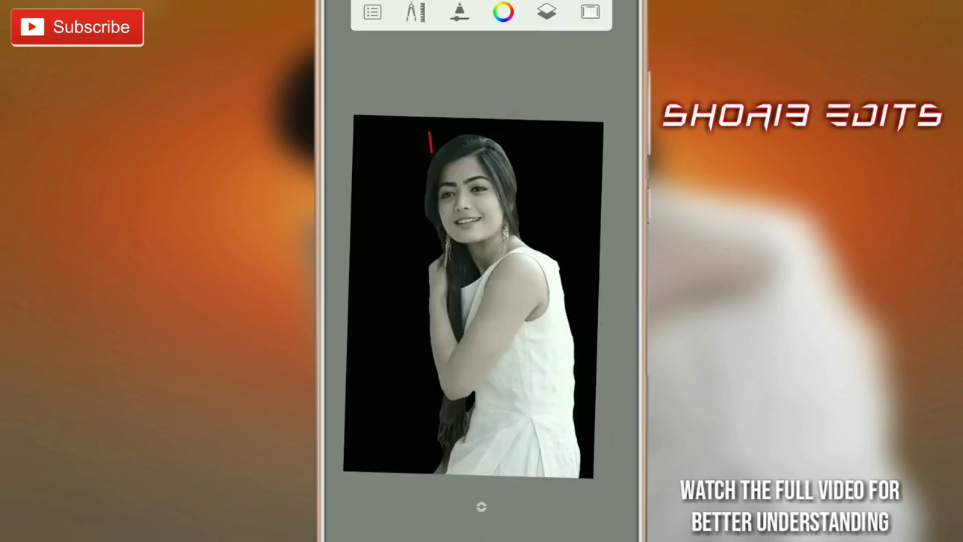
Step: Choose the fill tool with a linear gradient running top to bottom
click(415, 12)
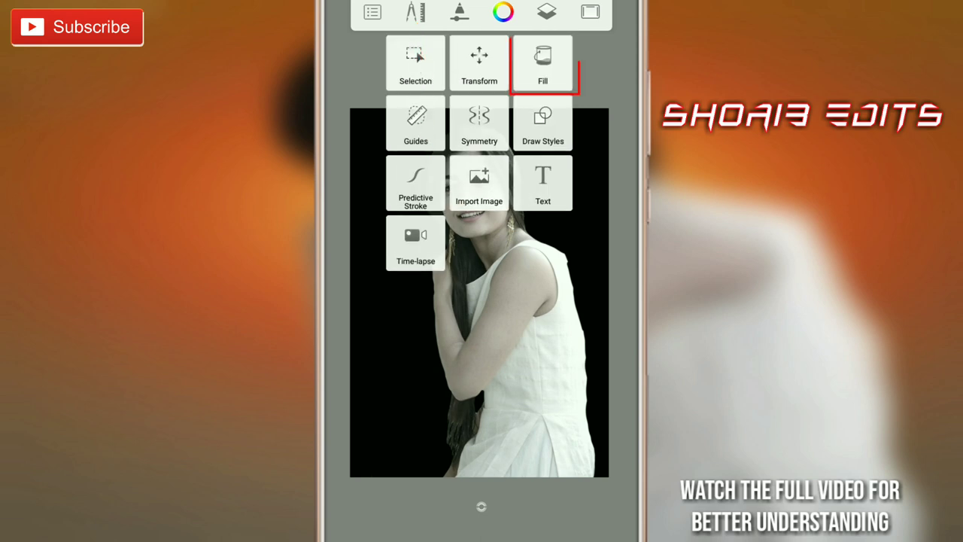
click(543, 64)
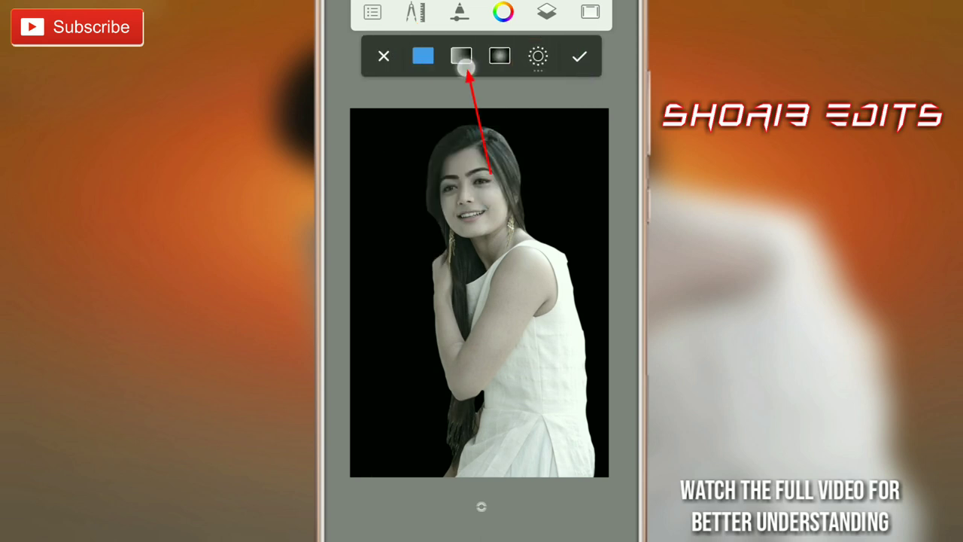
click(461, 56)
scroll(473, 256, down, 2)
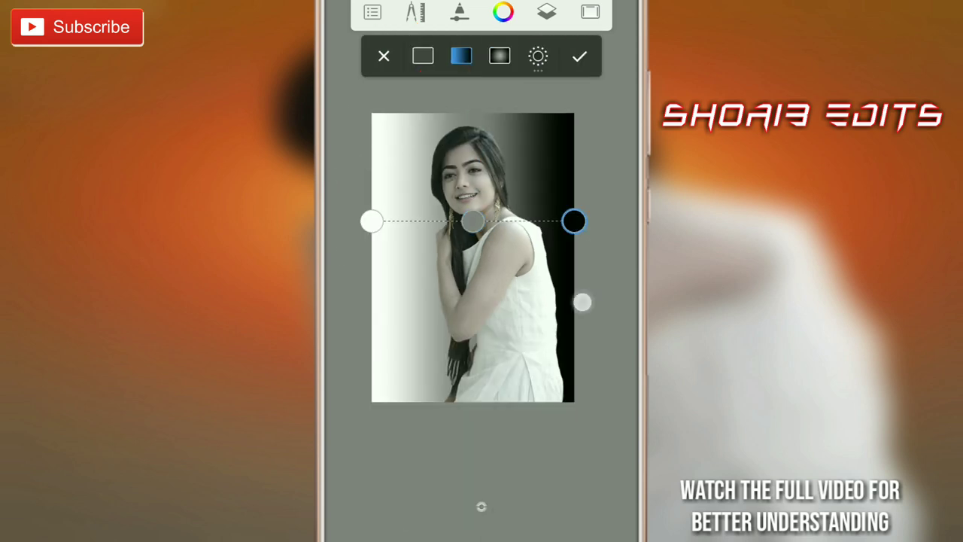
drag(548, 101, 495, 439)
drag(409, 217, 489, 92)
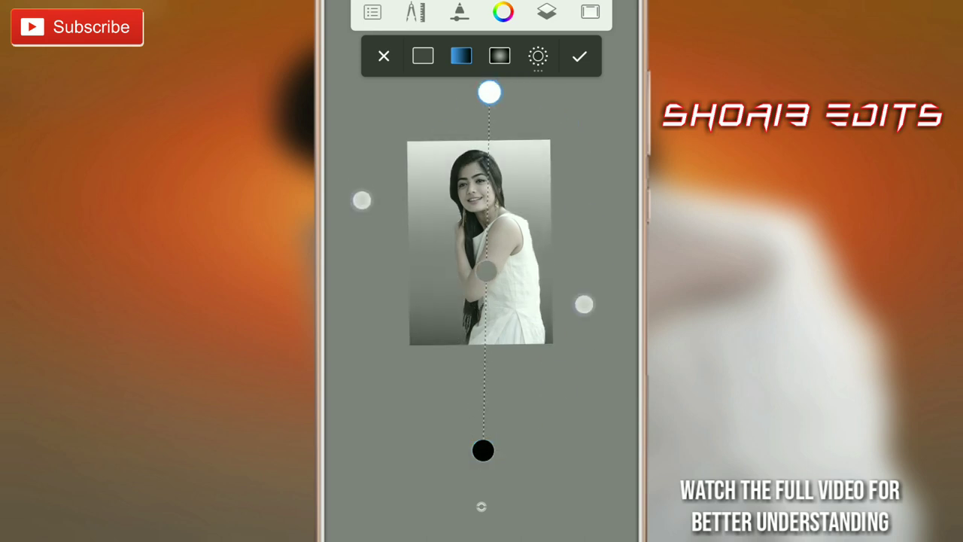
drag(484, 305, 490, 317)
scroll(491, 306, up, 1)
Step: Set the top gradient colour to yellow-orange
click(507, 518)
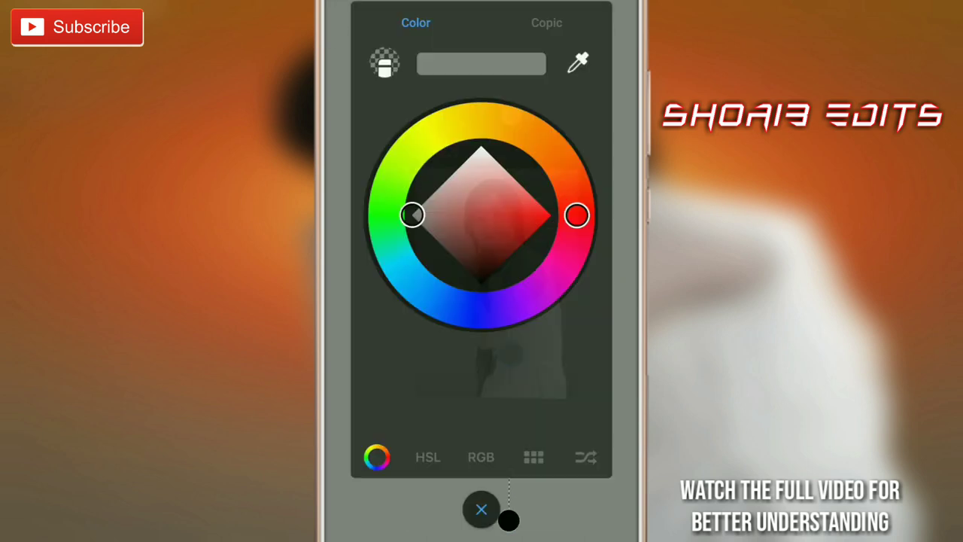
click(482, 510)
click(509, 519)
mouse_move(588, 244)
mouse_down()
mouse_move(589, 109)
mouse_move(494, 121)
mouse_move(516, 62)
mouse_up()
click(509, 519)
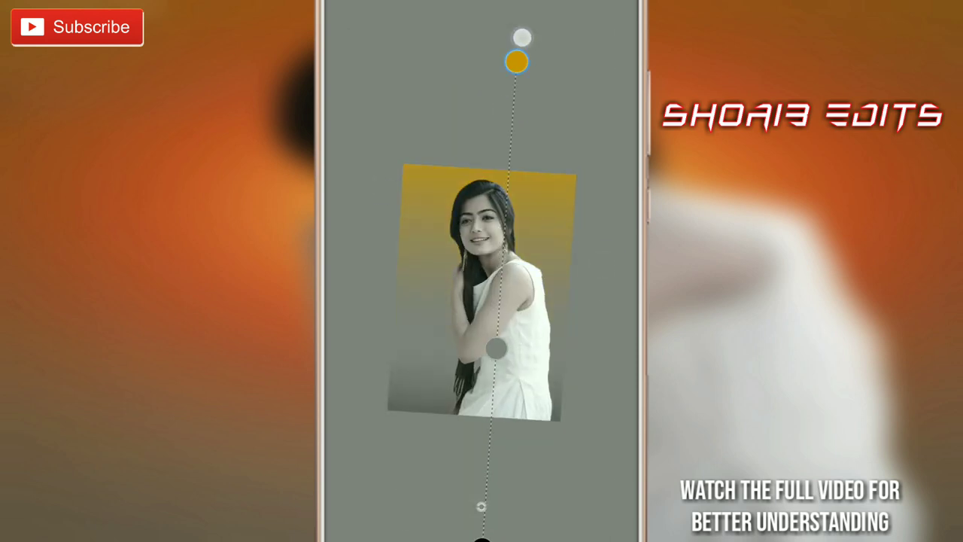
scroll(483, 255, down, 3)
scroll(475, 265, down, 3)
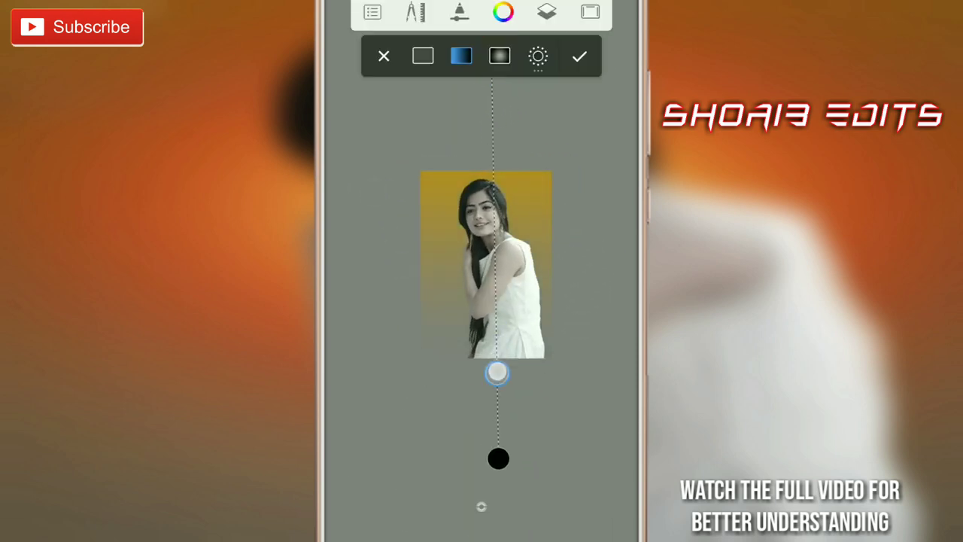
scroll(481, 286, down, 1)
Step: Keep the linear gradient and make it vertical with yellow at the top
click(500, 55)
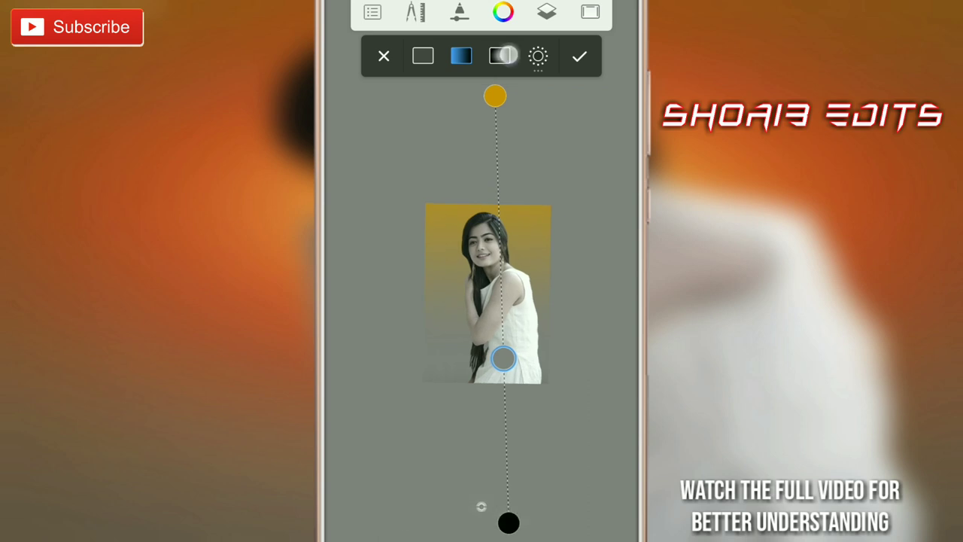
click(461, 55)
drag(548, 308, 505, 484)
scroll(481, 286, down, 3)
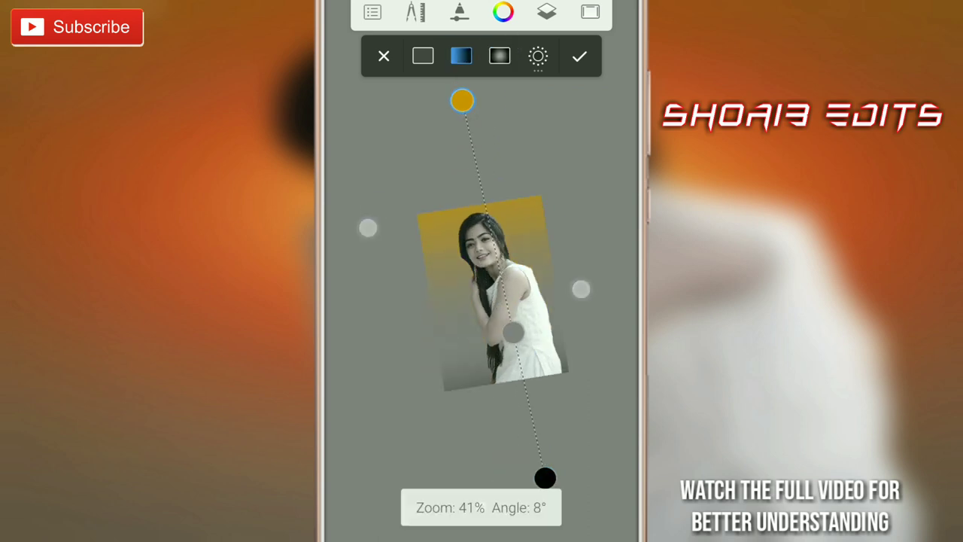
scroll(482, 286, down, 2)
drag(494, 93, 503, 28)
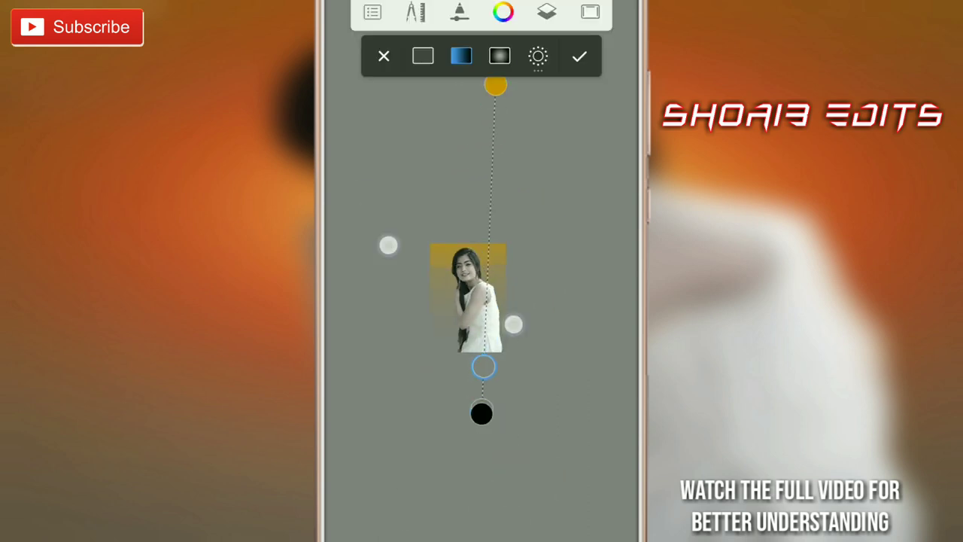
scroll(481, 301, up, 2)
scroll(489, 316, up, 2)
Step: Confirm the yellow gradient end colour and apply the gradient fill to the layer
click(511, 420)
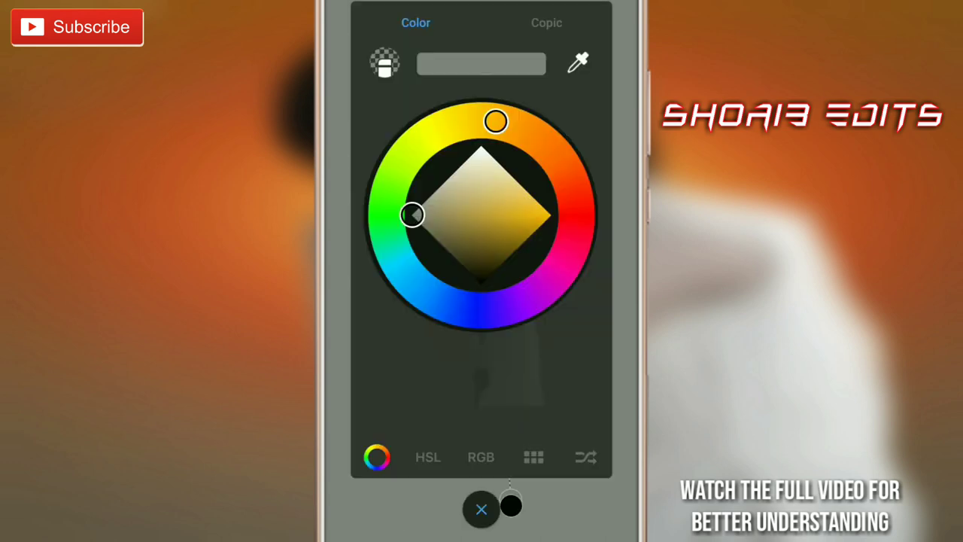
click(482, 509)
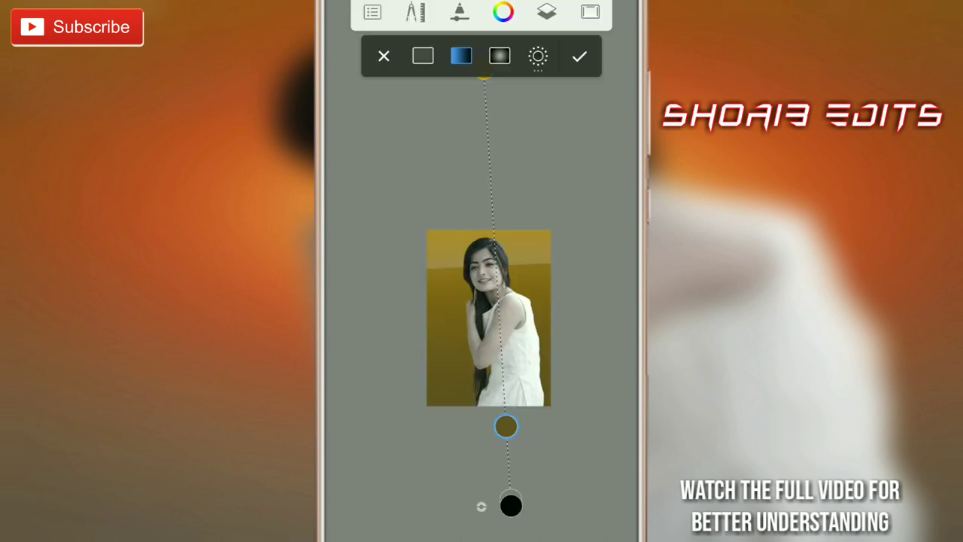
scroll(470, 252, down, 1)
scroll(470, 251, down, 1)
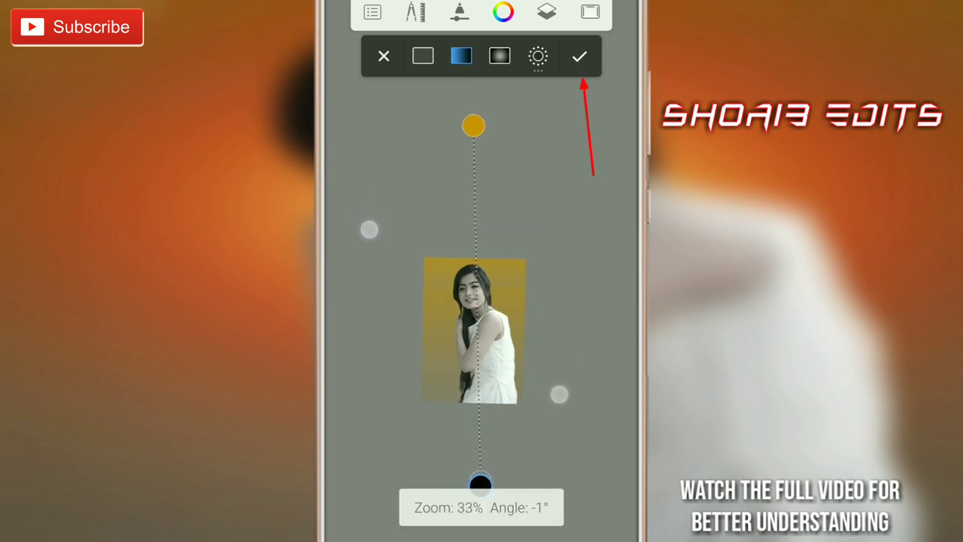
click(579, 57)
scroll(477, 259, up, 3)
scroll(478, 260, up, 2)
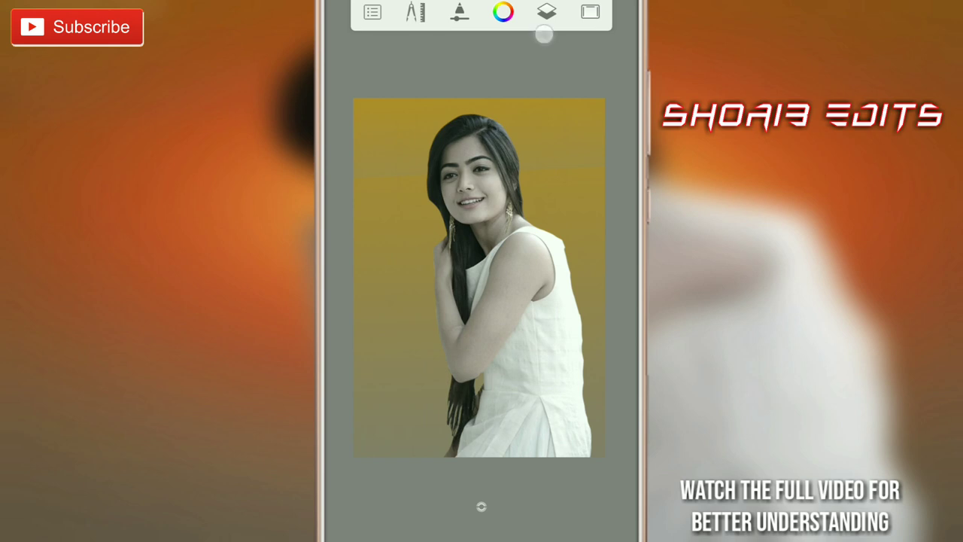
Step: Import the orange glow picture from the device's photo albums
click(547, 11)
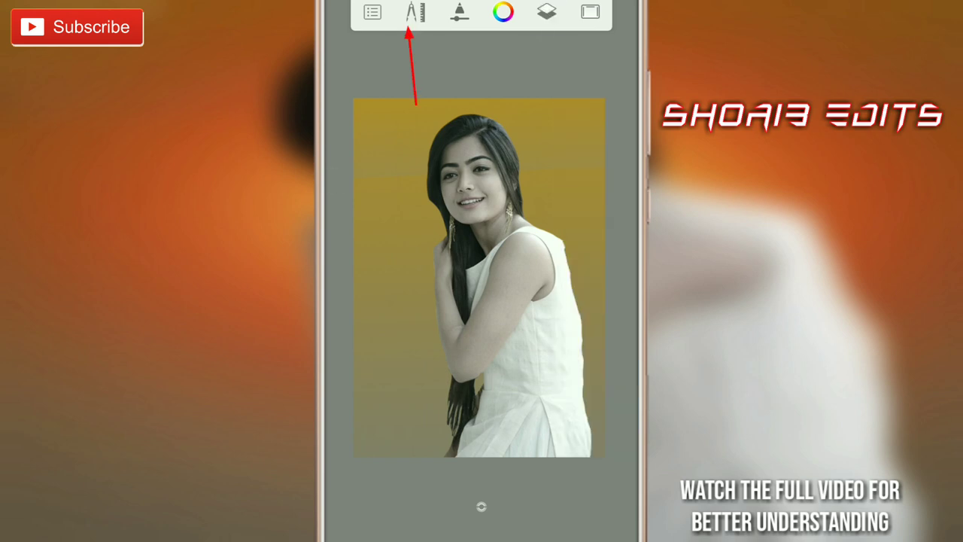
click(415, 11)
click(479, 184)
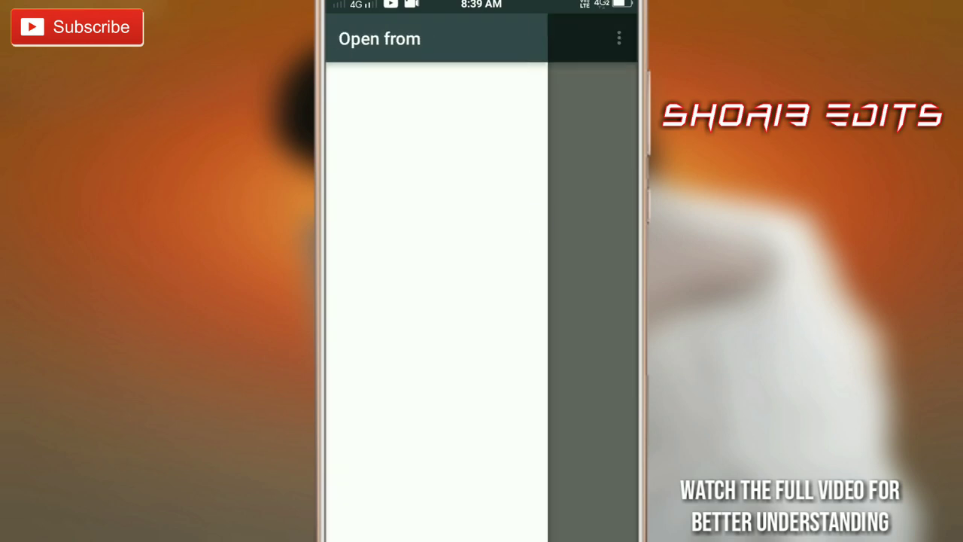
click(408, 401)
click(580, 236)
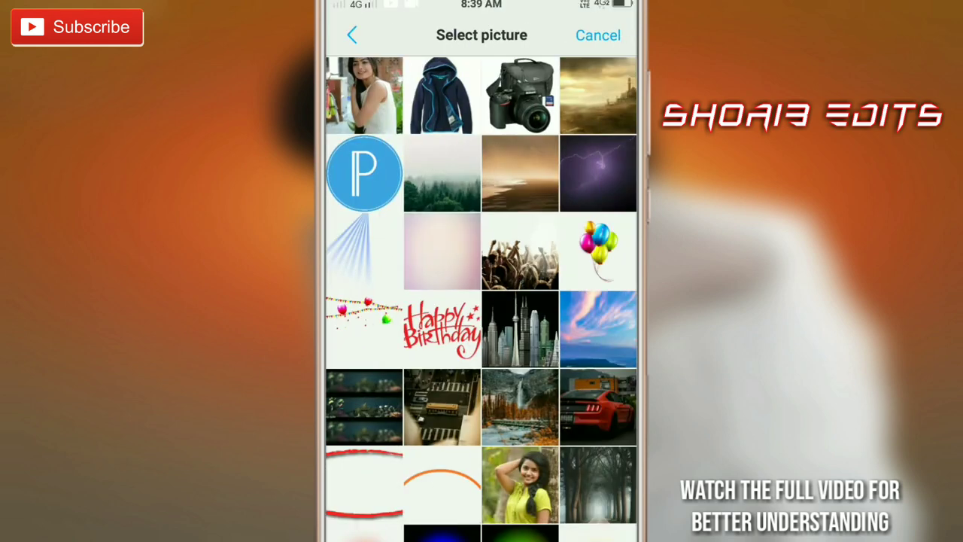
scroll(482, 301, down, 3)
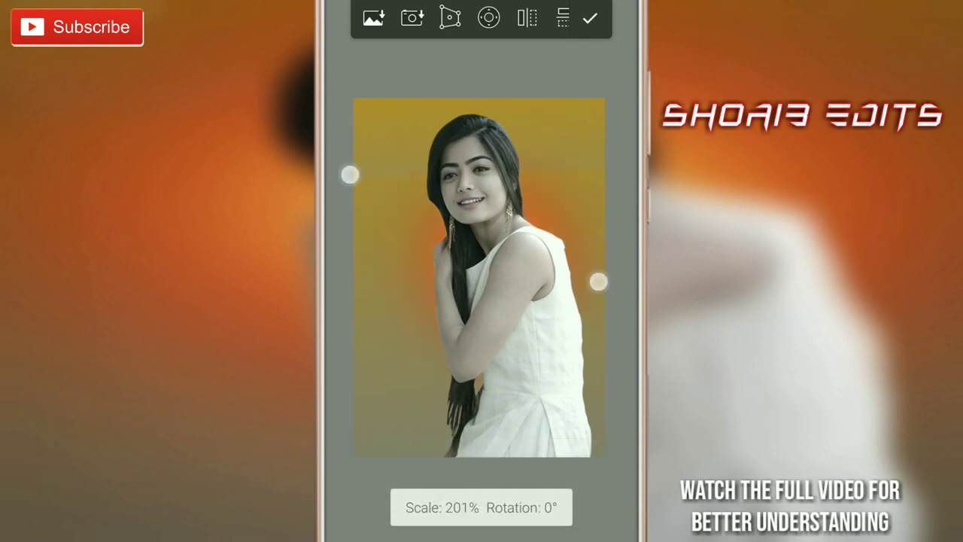
Step: Enlarge the orange glow image behind the portrait and confirm its placement
drag(597, 279, 585, 333)
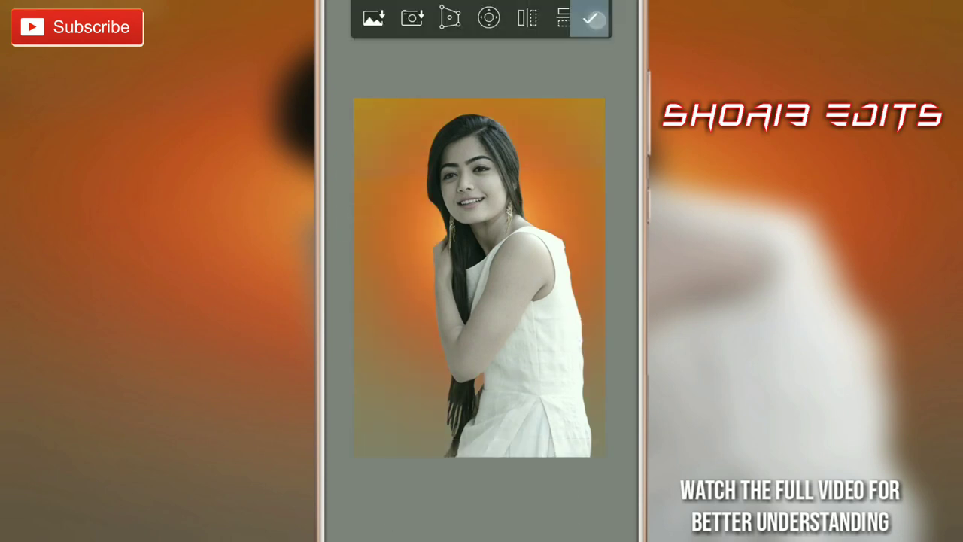
click(591, 19)
click(497, 21)
click(481, 507)
drag(354, 168, 350, 179)
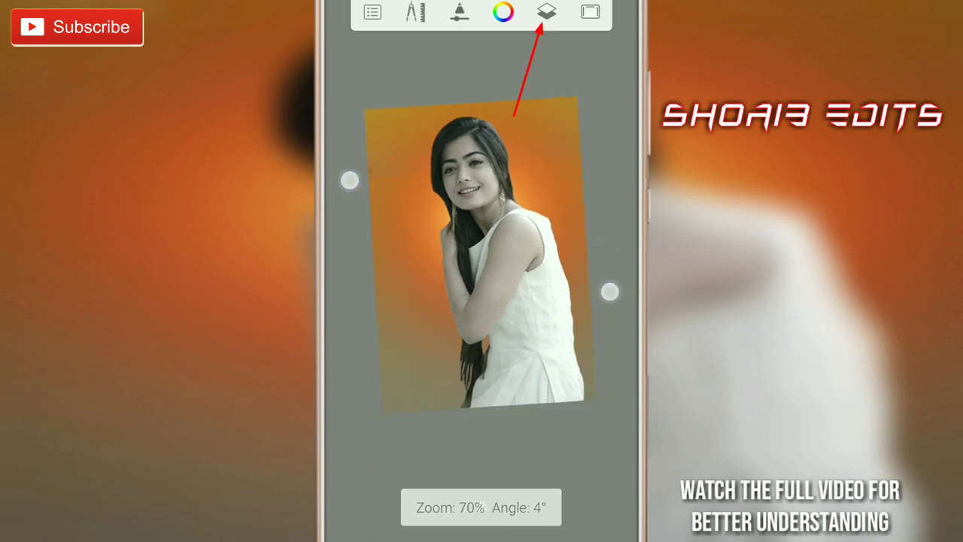
click(547, 11)
Step: Add a new empty layer and move it above the portrait layer
click(598, 112)
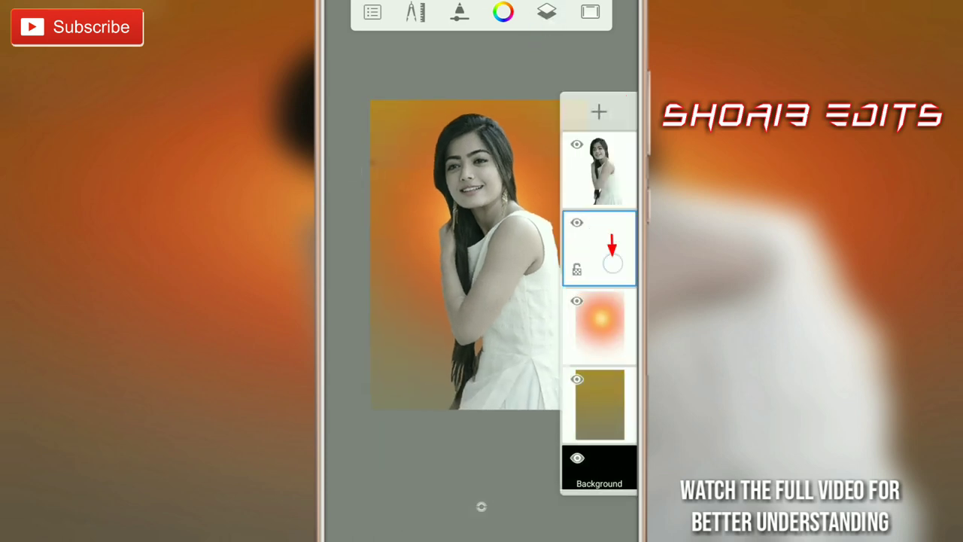
drag(602, 247, 602, 162)
click(340, 171)
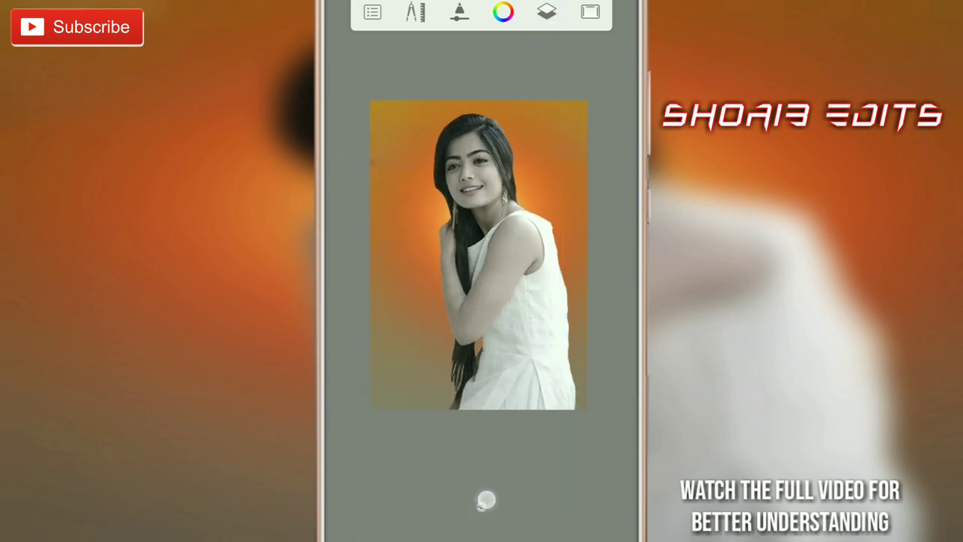
Step: Select the Hard Airbrush from the brush library and reduce its size
click(485, 500)
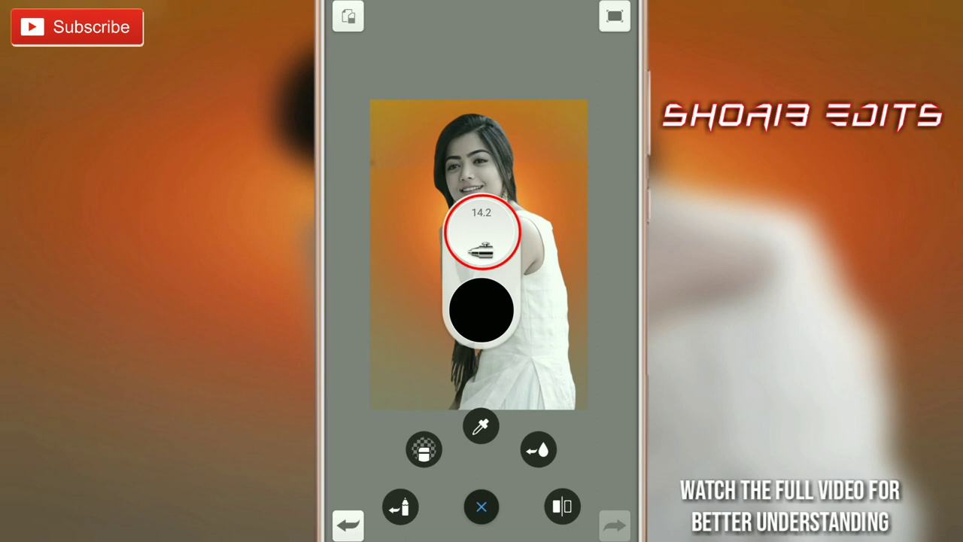
click(481, 235)
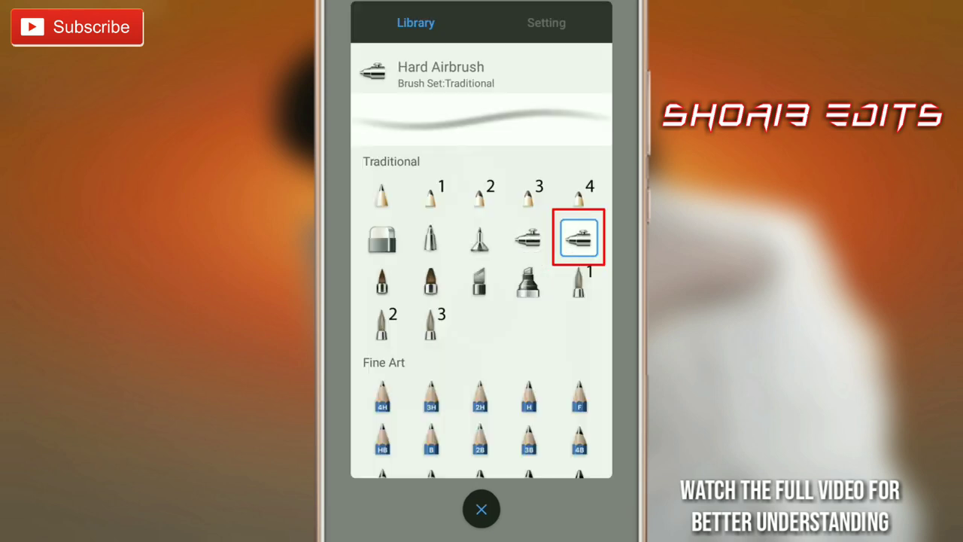
click(546, 23)
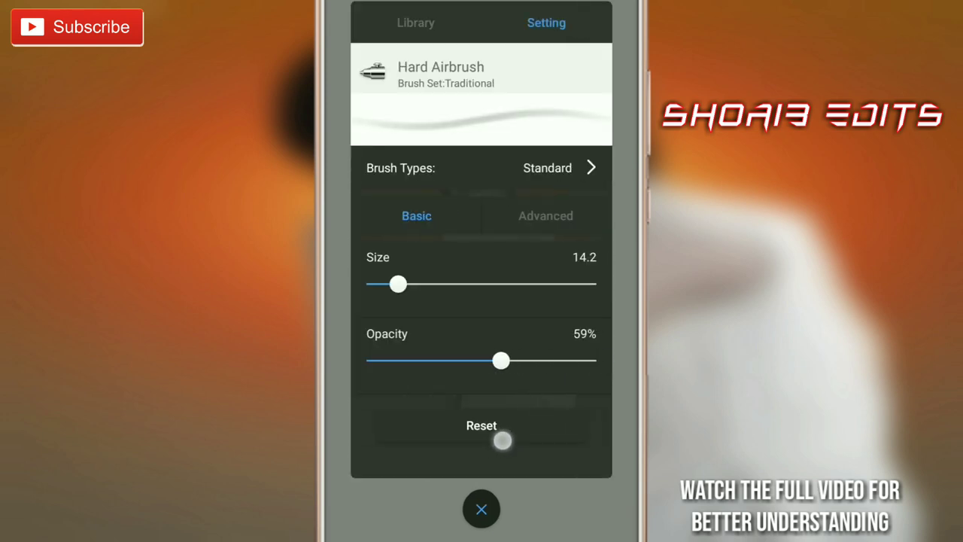
click(502, 440)
drag(476, 278, 387, 278)
click(479, 505)
Step: Zoom in and out on the portrait to inspect the touch-up areas
scroll(475, 343, up, 5)
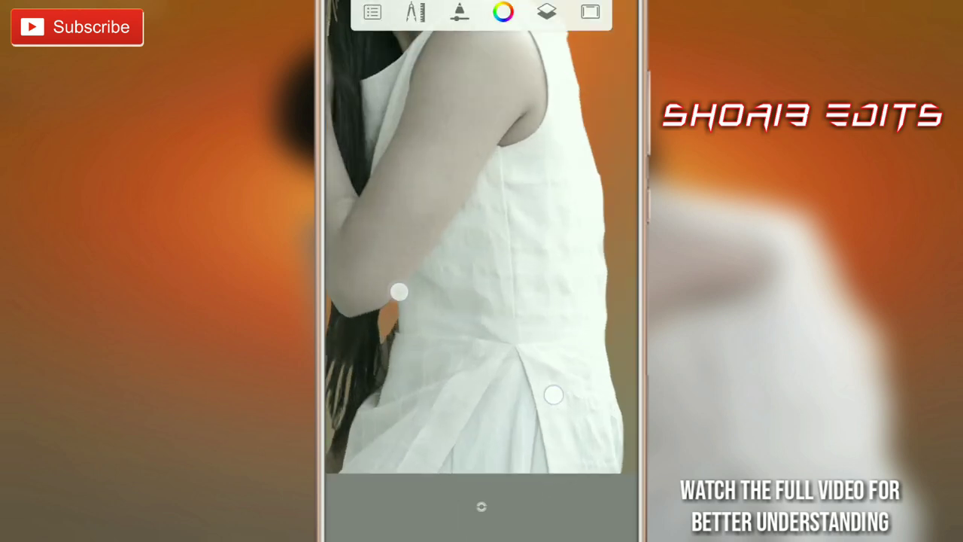
scroll(476, 343, up, 3)
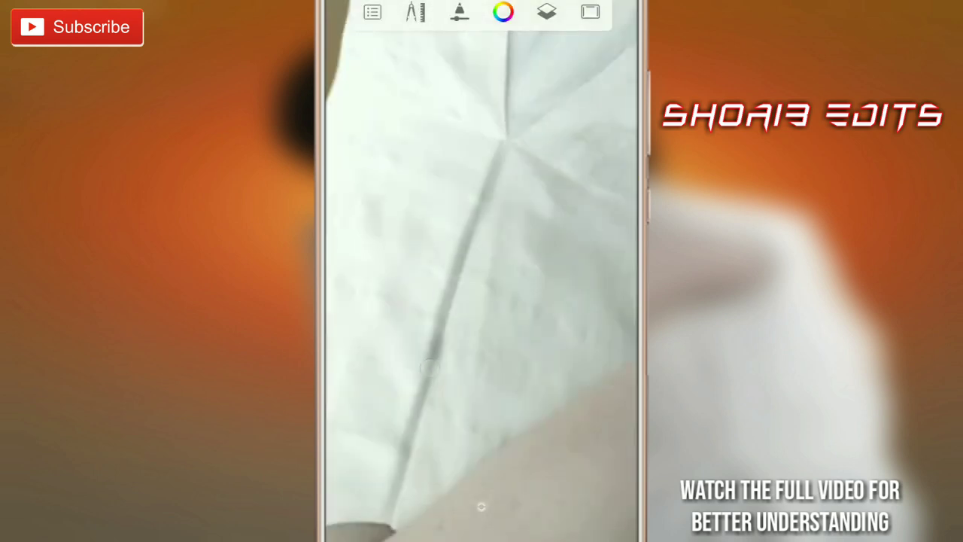
scroll(462, 271, down, 3)
scroll(465, 335, down, 2)
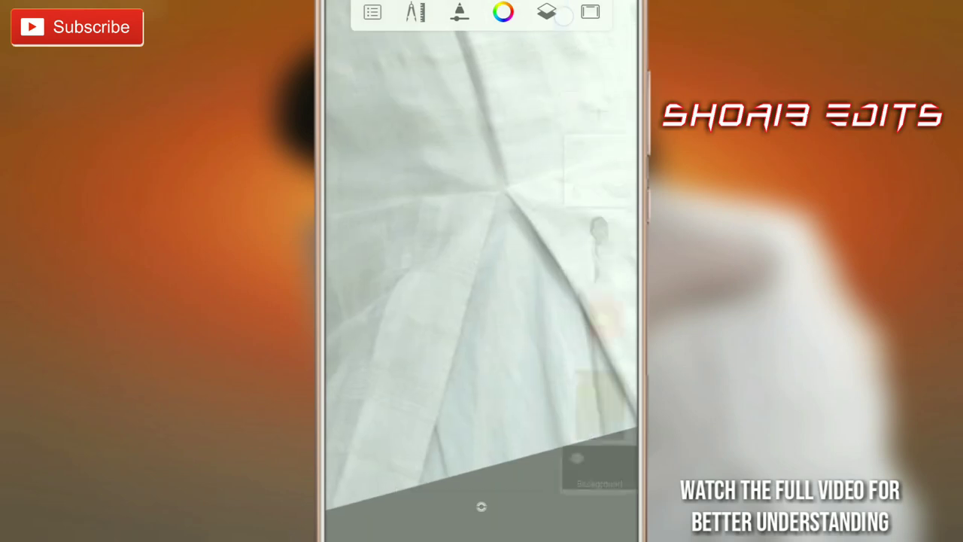
scroll(466, 316, up, 2)
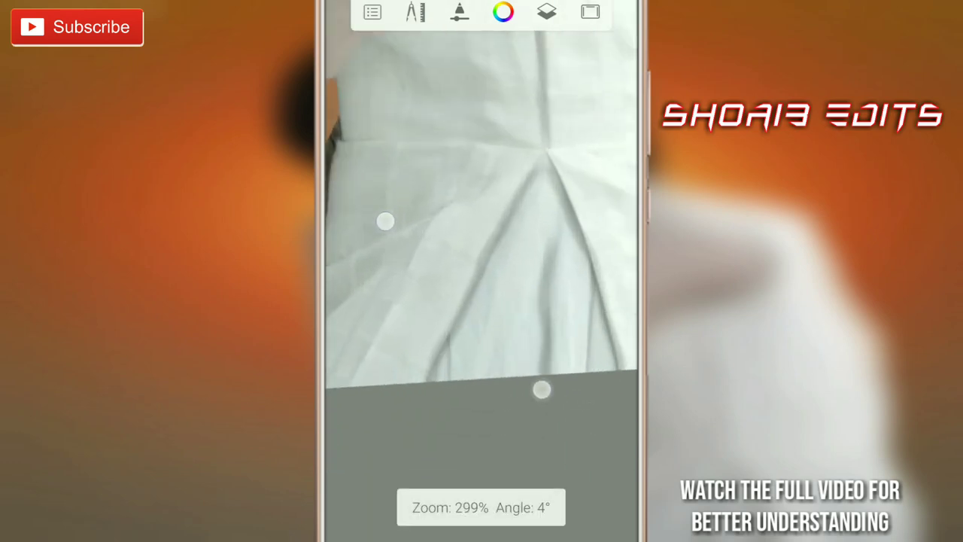
scroll(483, 319, down, 2)
scroll(466, 276, down, 2)
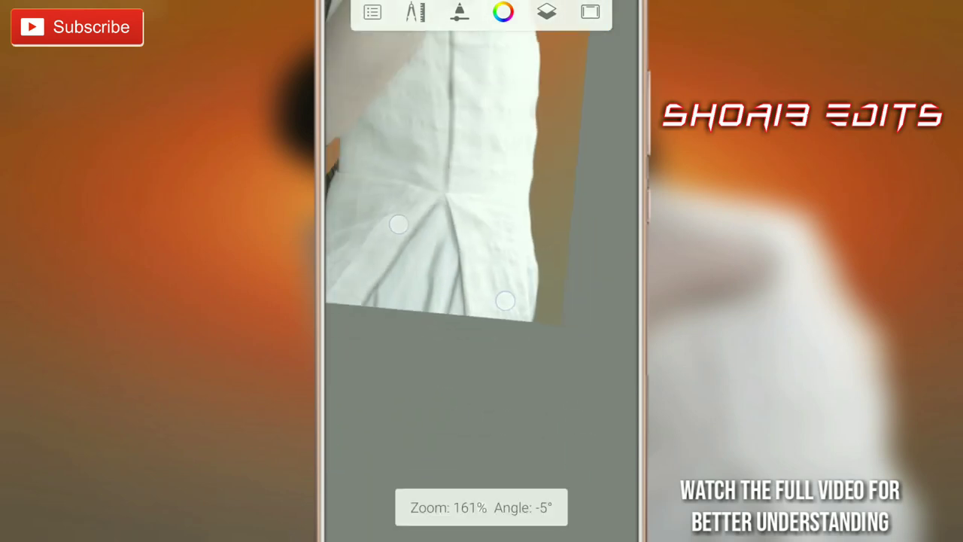
scroll(478, 264, up, 3)
scroll(487, 178, down, 3)
scroll(504, 391, up, 3)
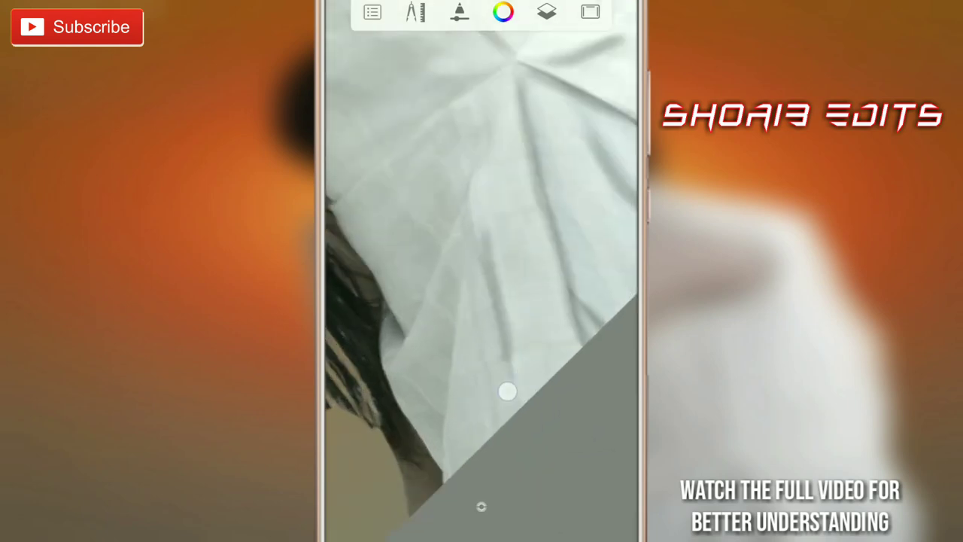
scroll(468, 414, down, 2)
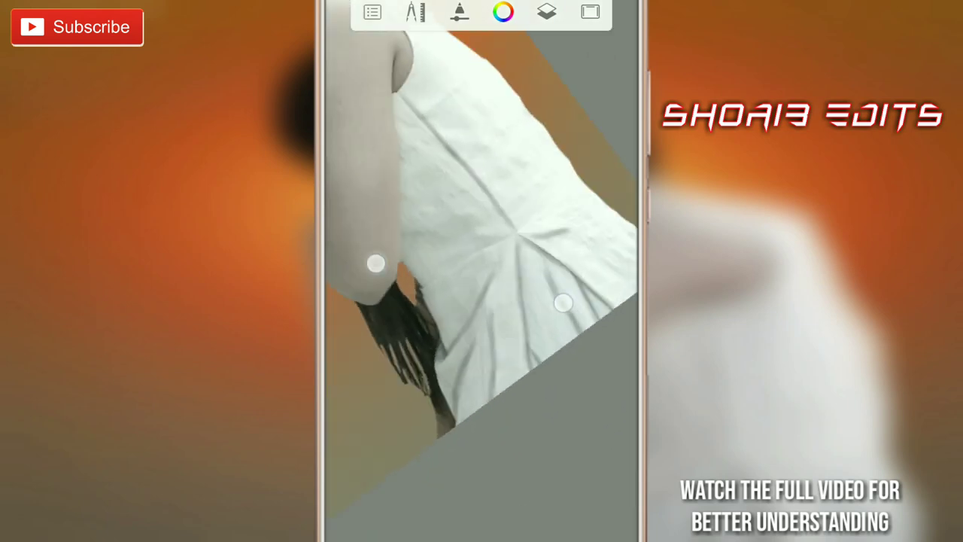
scroll(469, 283, up, 2)
scroll(481, 338, down, 2)
scroll(481, 271, up, 2)
scroll(464, 267, down, 3)
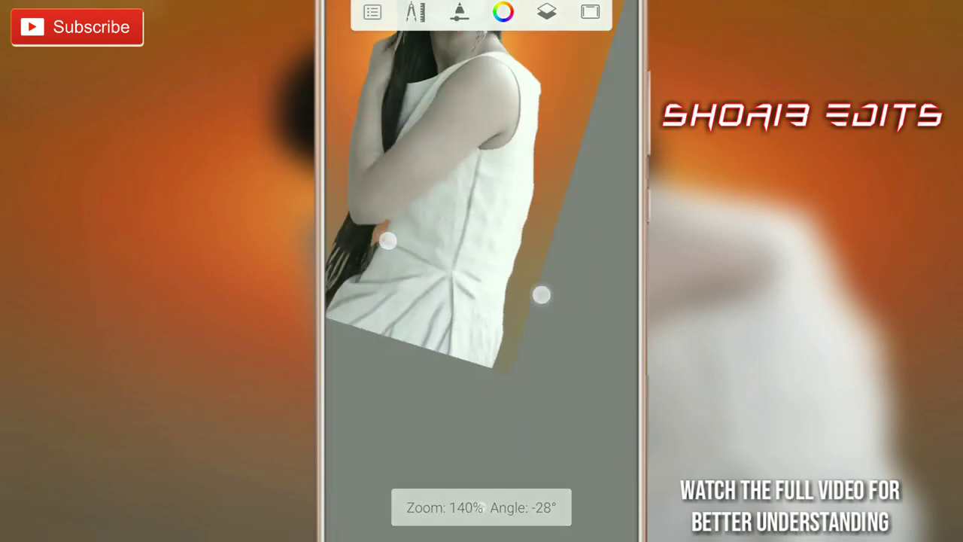
scroll(464, 267, down, 1)
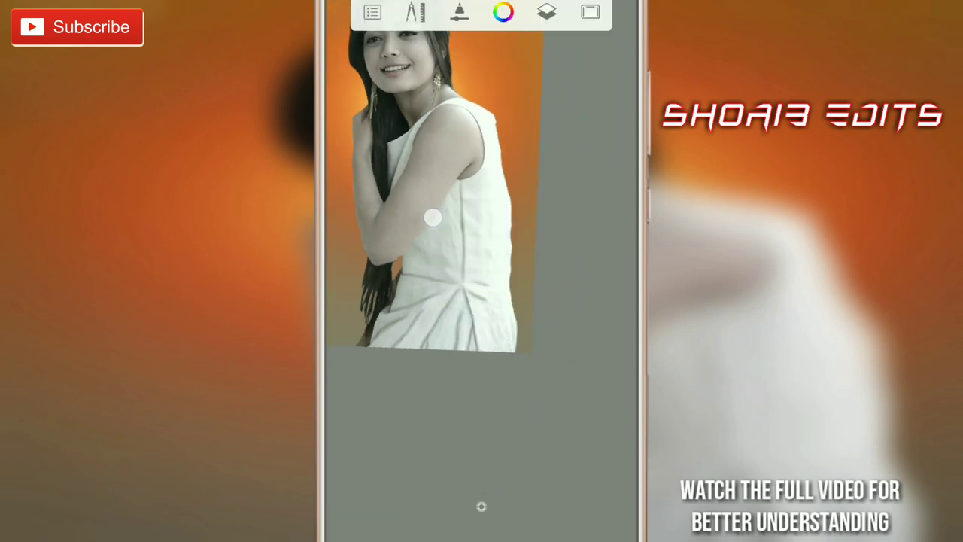
scroll(459, 264, up, 5)
scroll(459, 264, down, 5)
scroll(481, 278, down, 1)
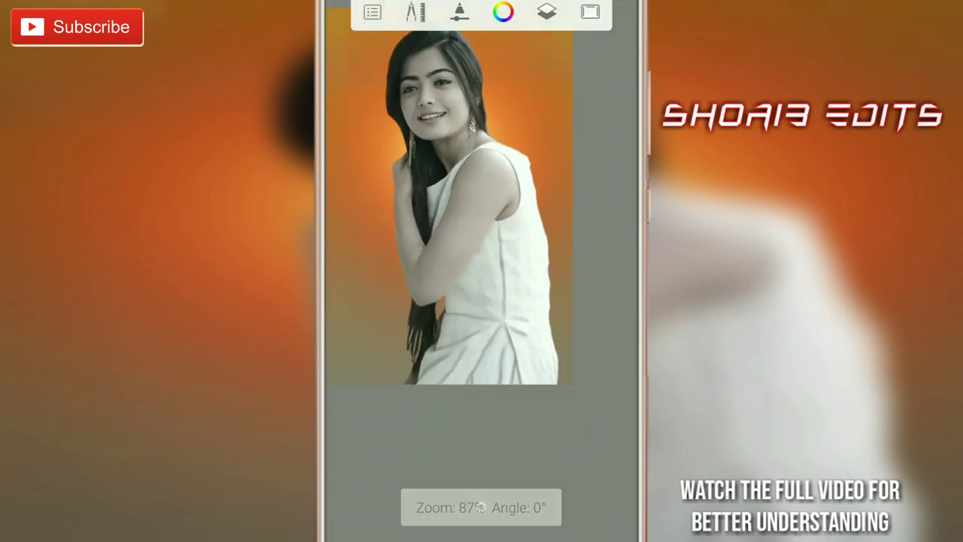
Step: Recheck the Hard Airbrush settings and readjust its size while zooming around
click(549, 15)
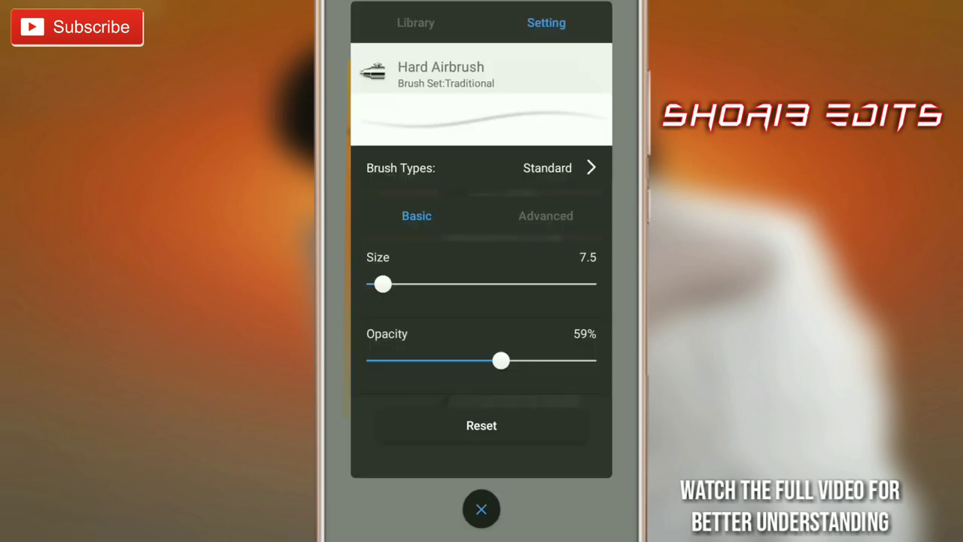
click(416, 429)
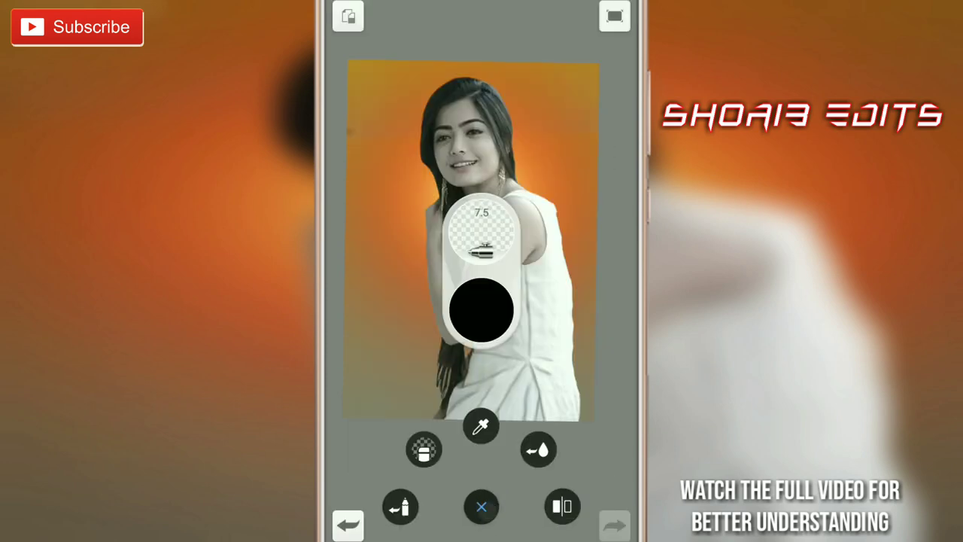
drag(617, 218, 617, 225)
scroll(481, 271, up, 2)
scroll(481, 286, up, 3)
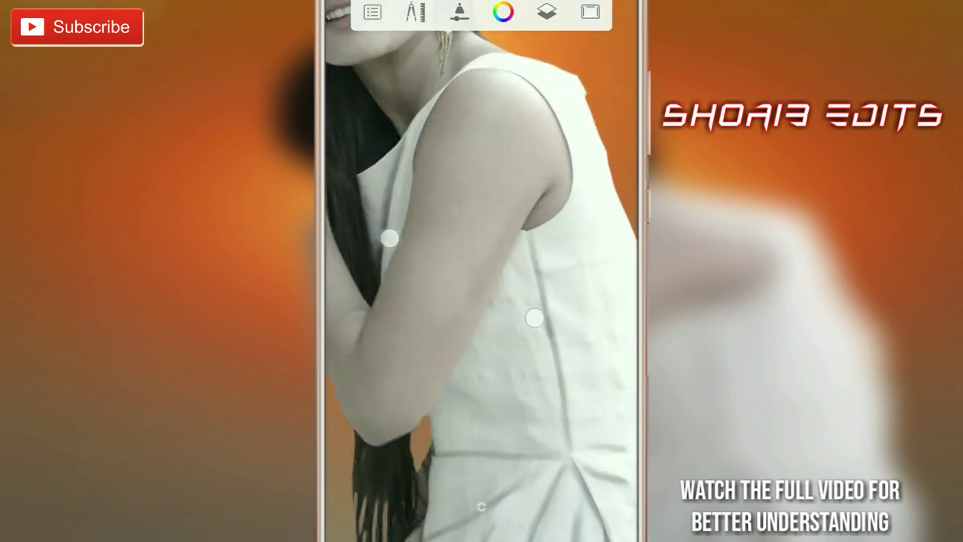
scroll(462, 297, down, 1)
scroll(461, 297, down, 2)
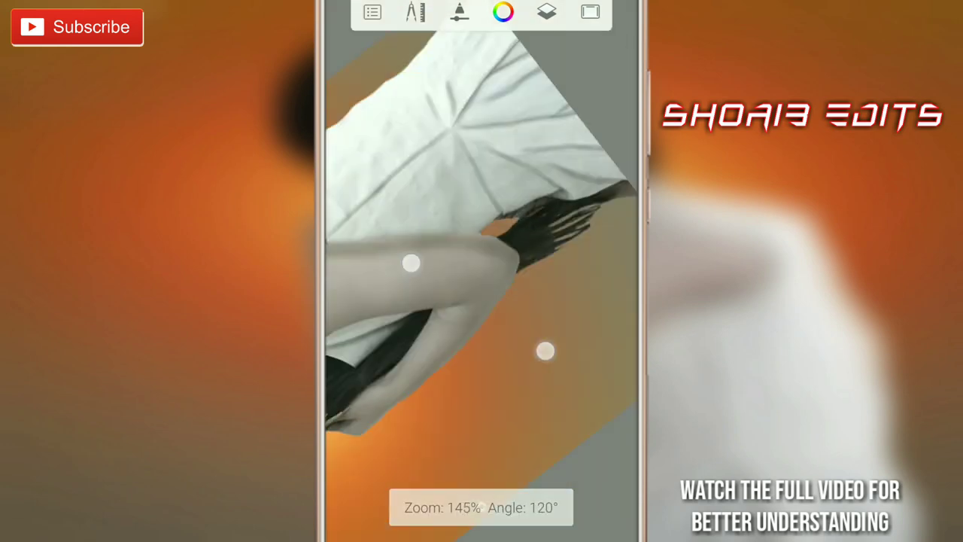
scroll(461, 298, down, 1)
scroll(460, 297, down, 2)
scroll(481, 286, up, 3)
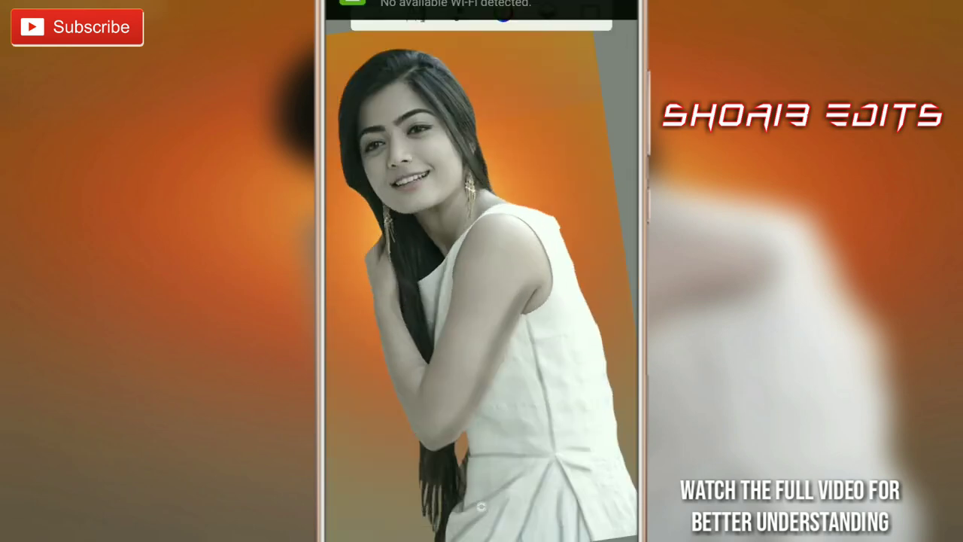
scroll(482, 286, up, 2)
scroll(481, 286, down, 2)
scroll(462, 268, down, 3)
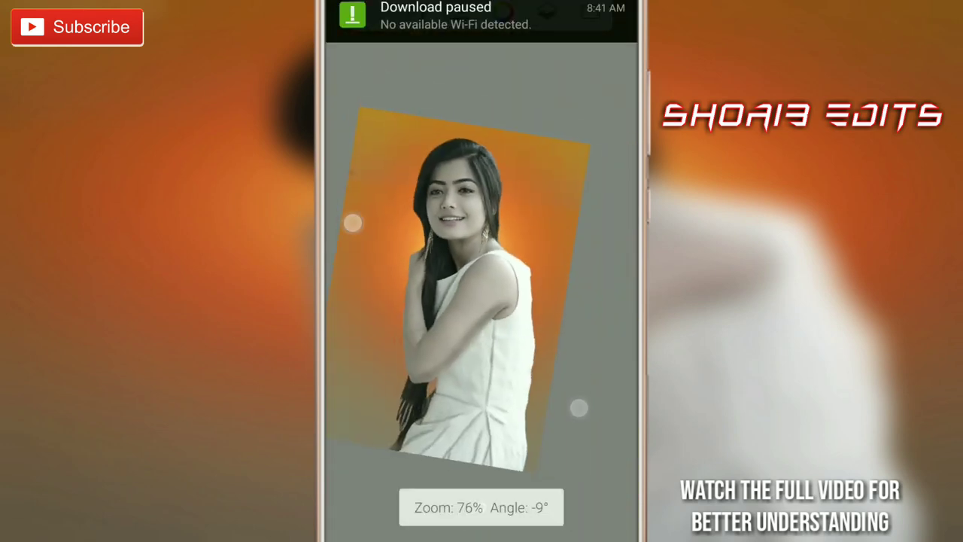
Step: Lower the new top layer's opacity to 55% and check the layer stack
click(544, 11)
click(612, 178)
drag(582, 275, 453, 465)
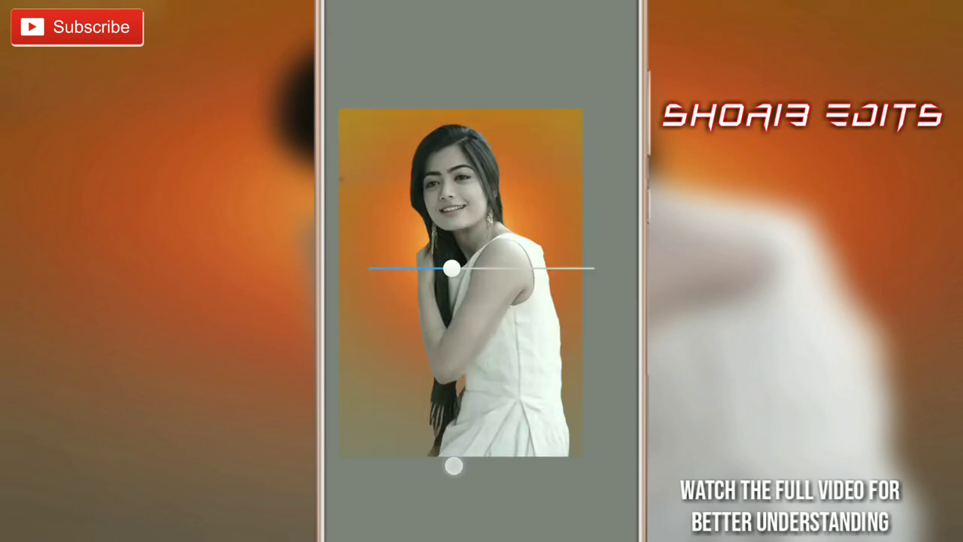
drag(494, 502, 493, 502)
scroll(482, 286, down, 1)
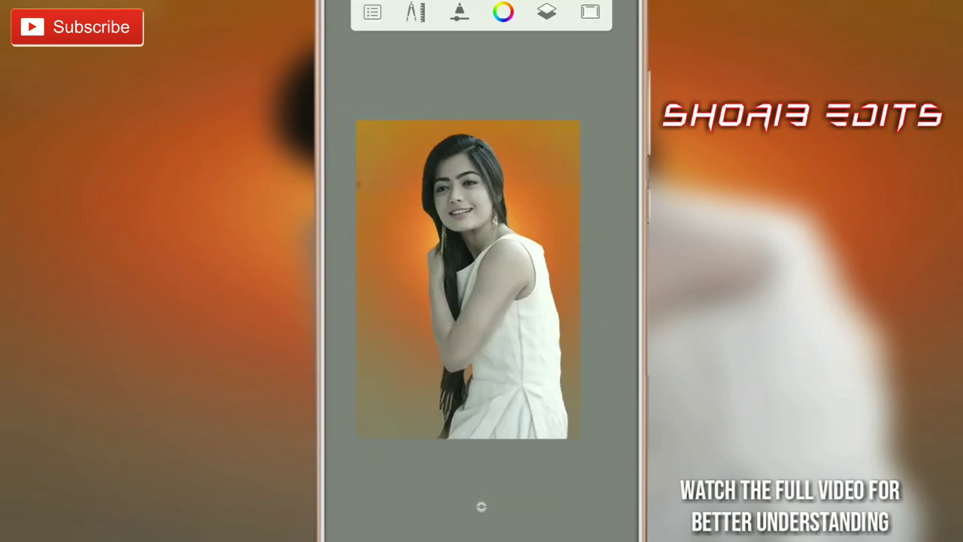
click(546, 11)
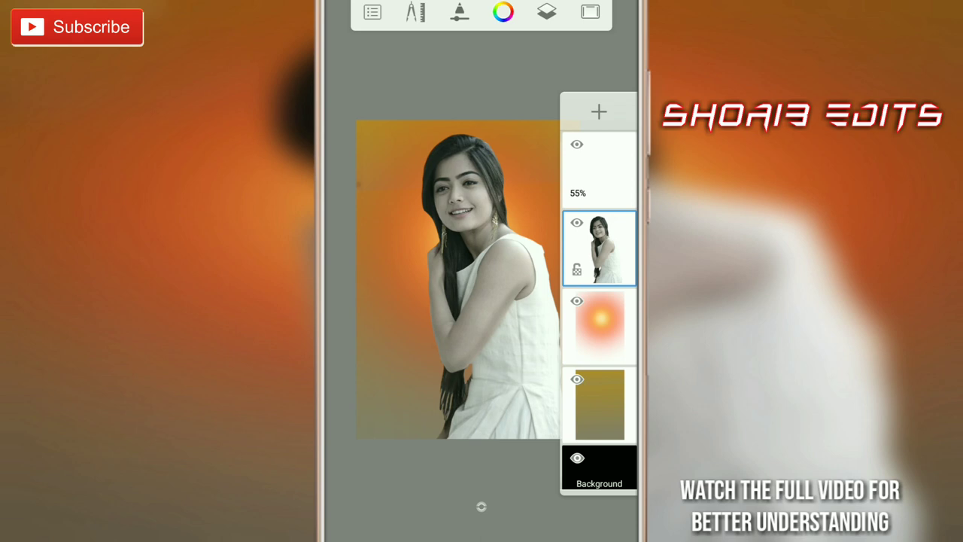
Step: Switch to Smudge Flat Brush 3 at 1% flow and 9% strength, sized about 8.7
click(481, 506)
click(477, 426)
click(415, 23)
scroll(595, 376, up, 3)
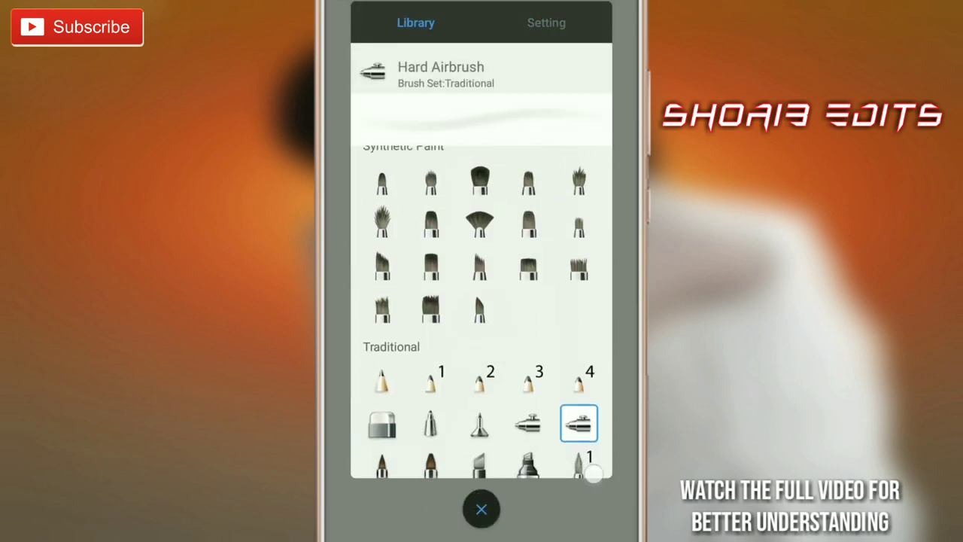
scroll(572, 361, up, 5)
scroll(541, 300, up, 5)
scroll(533, 350, down, 5)
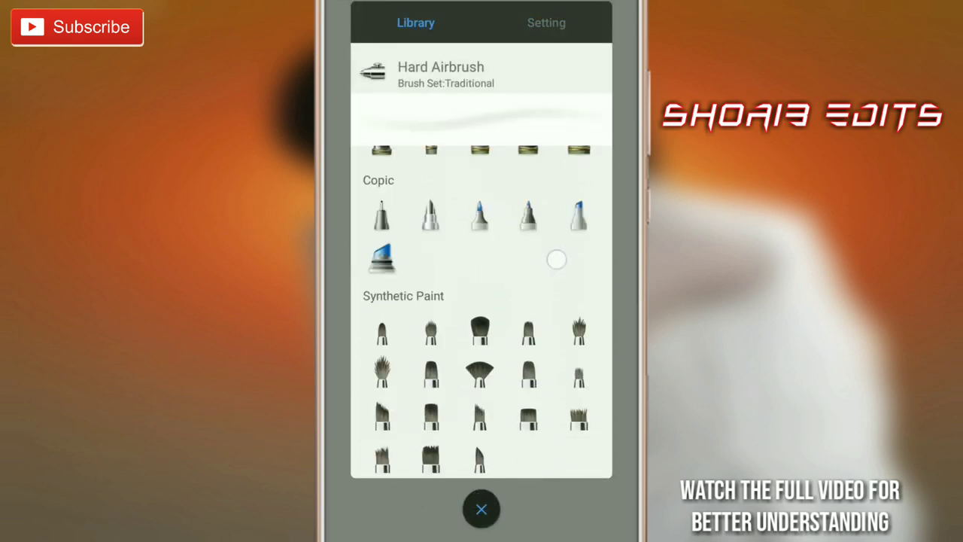
scroll(556, 259, down, 5)
scroll(570, 269, down, 5)
scroll(569, 268, down, 5)
scroll(557, 259, down, 3)
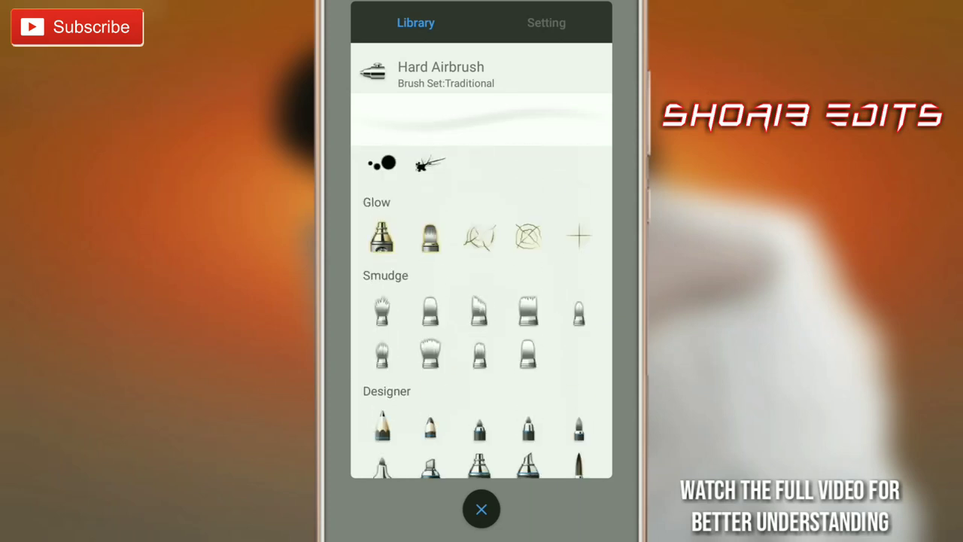
click(430, 308)
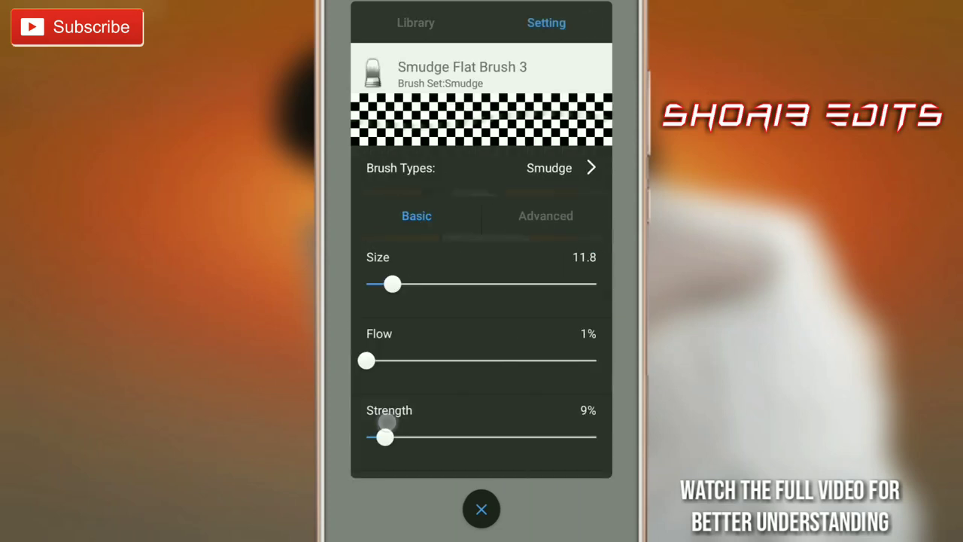
click(481, 510)
drag(481, 311, 481, 225)
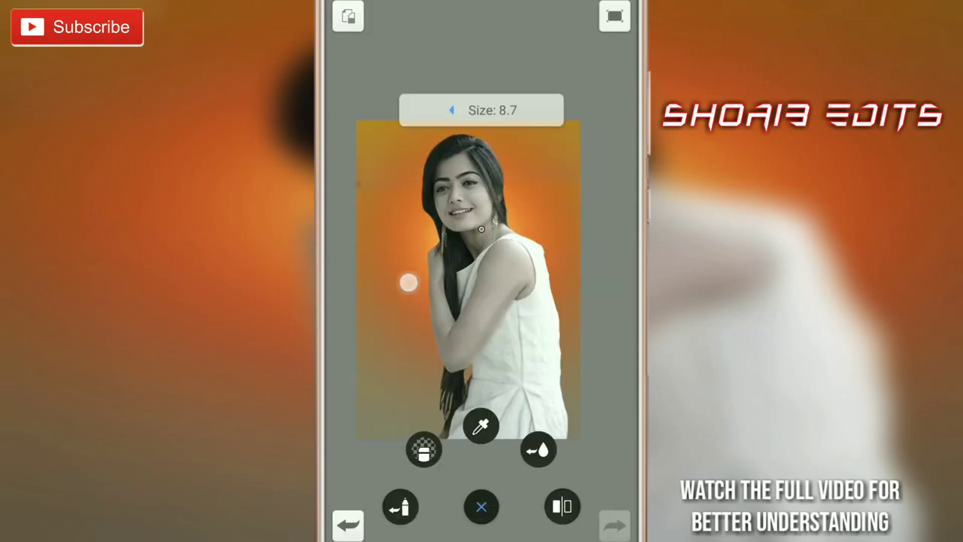
Step: Zoom and rotate onto the eye and cheek, then bring the face upright
scroll(481, 270, up, 5)
scroll(486, 230, up, 5)
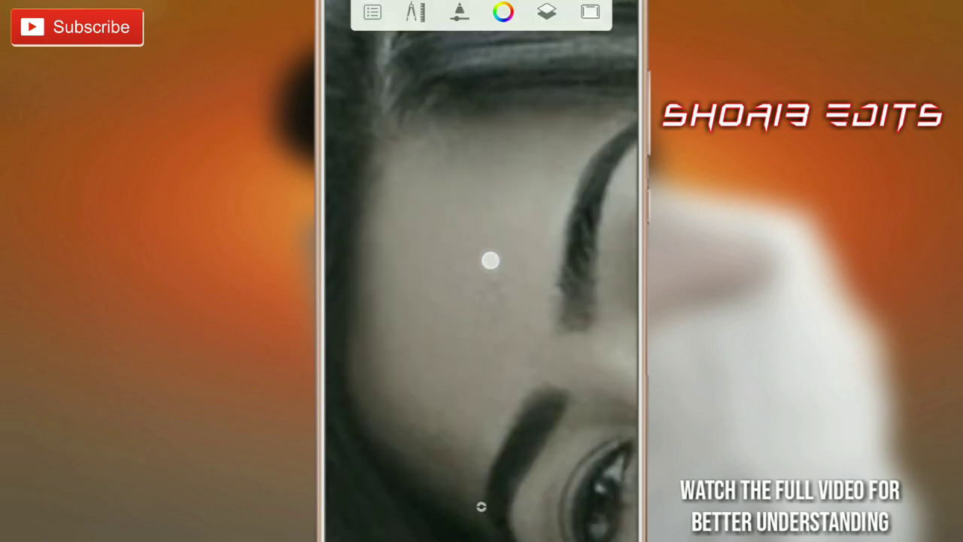
drag(537, 373, 438, 349)
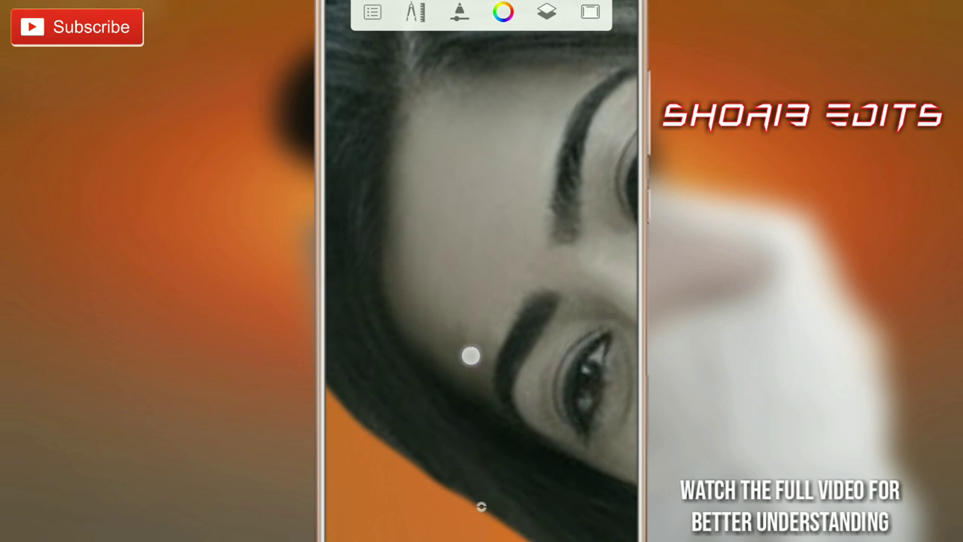
scroll(449, 201, down, 2)
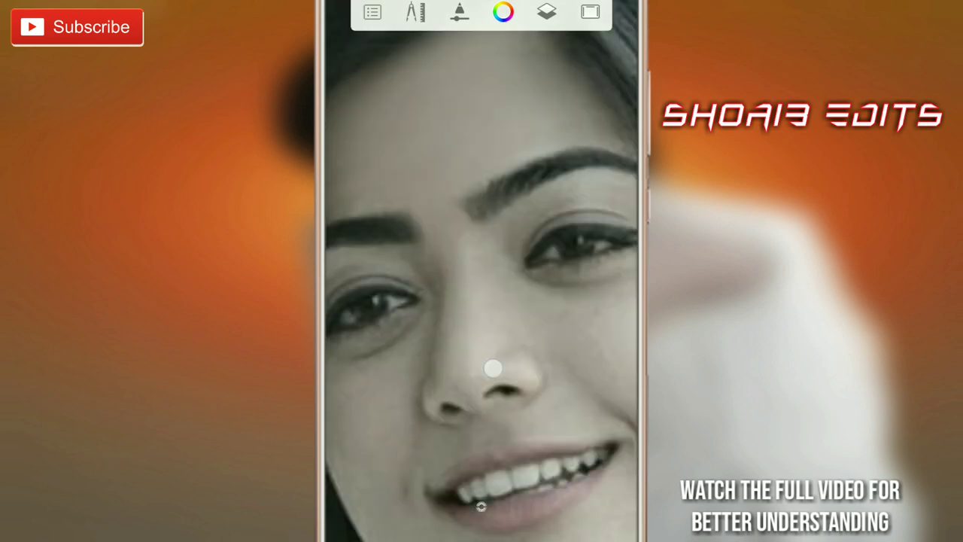
scroll(457, 239, up, 2)
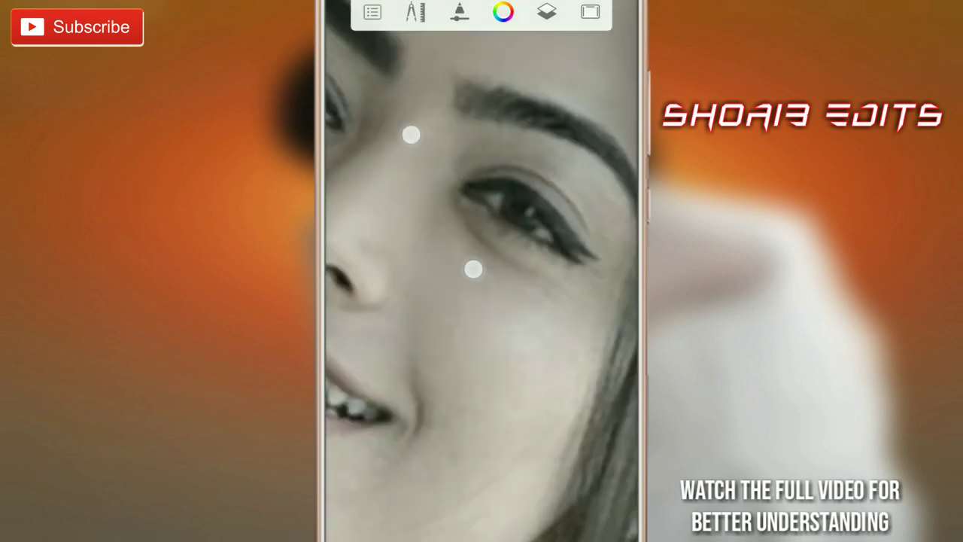
drag(473, 269, 544, 209)
scroll(475, 183, down, 2)
mouse_move(559, 173)
mouse_down()
mouse_move(426, 246)
mouse_move(414, 216)
mouse_up()
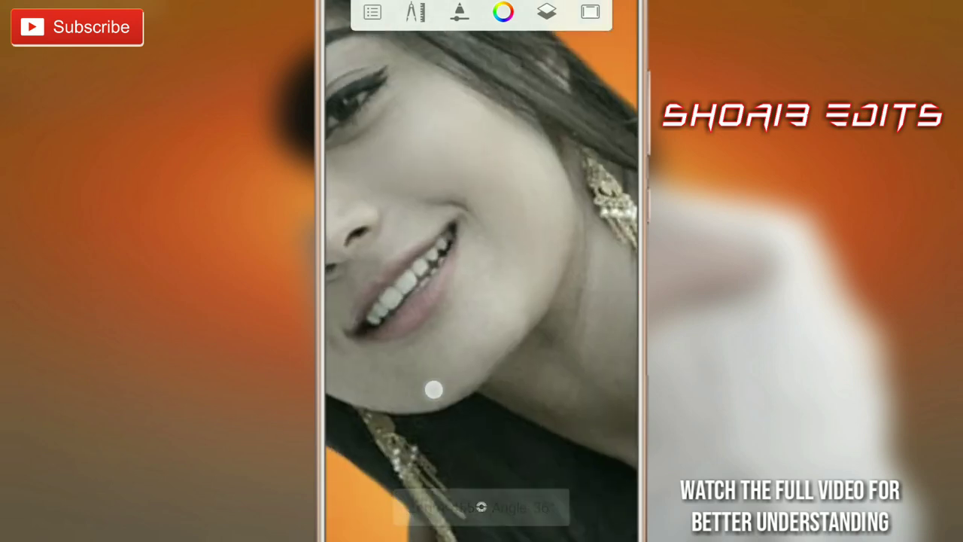
Step: Soften the skin around the eyes, nose and mouth with the flat smudge brush
scroll(461, 265, up, 2)
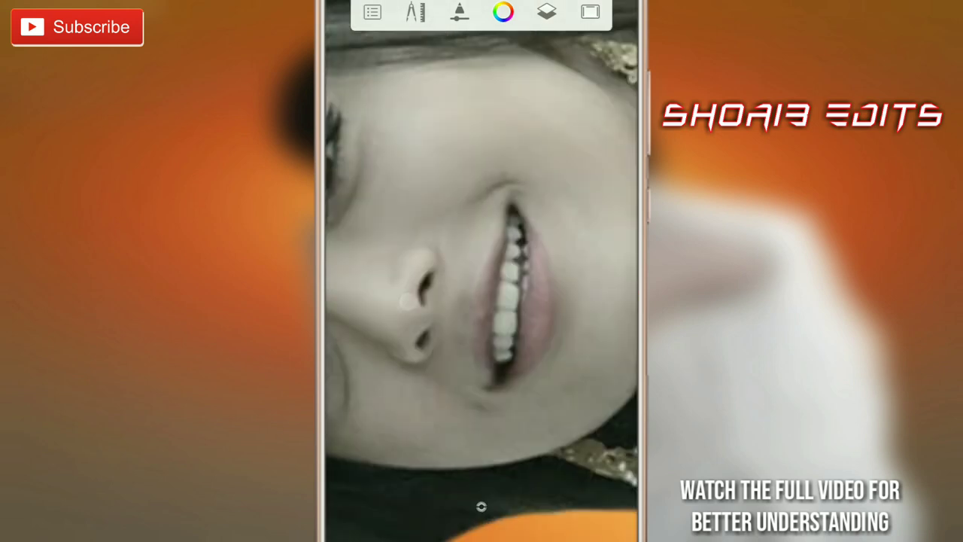
scroll(463, 211, down, 2)
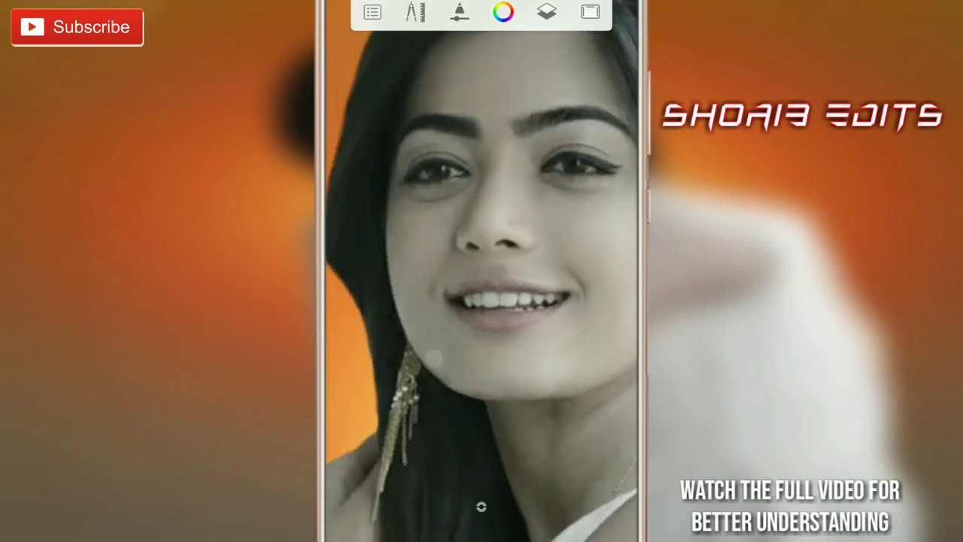
scroll(462, 201, up, 3)
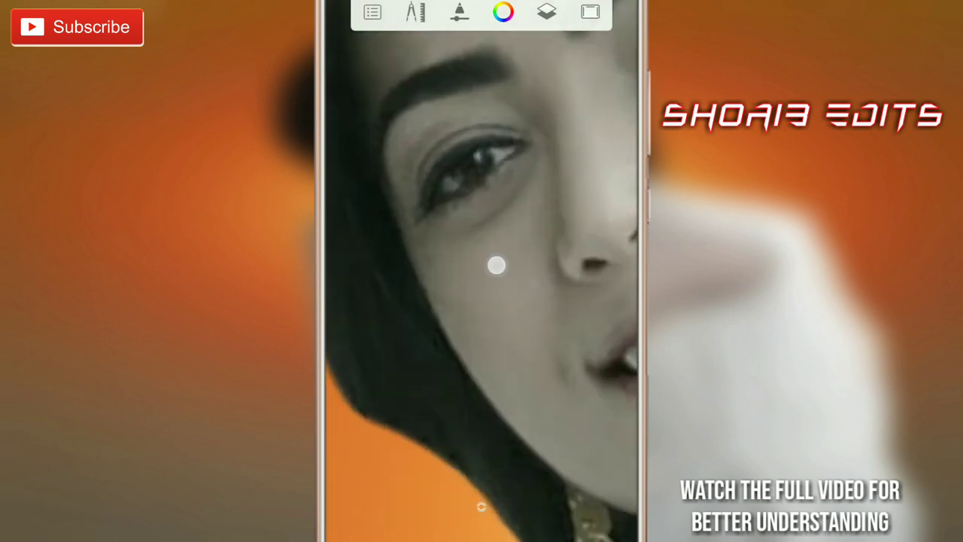
scroll(509, 228, down, 3)
scroll(454, 194, up, 4)
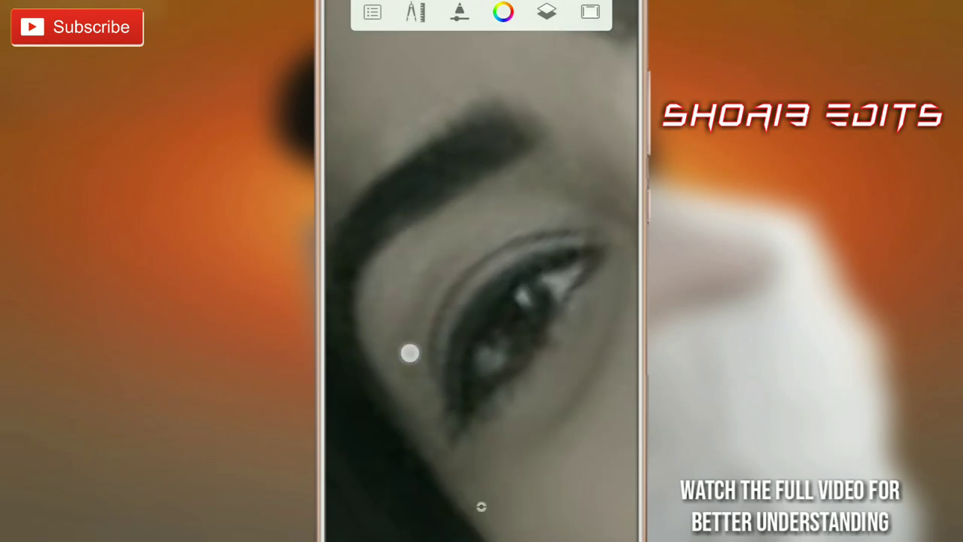
scroll(410, 352, down, 3)
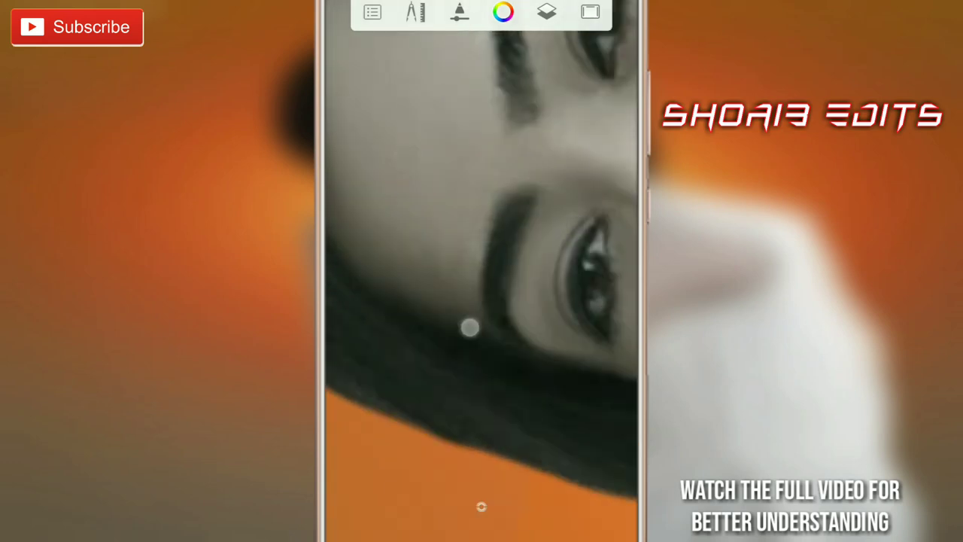
scroll(468, 327, down, 2)
scroll(469, 324, up, 2)
scroll(506, 166, down, 3)
scroll(506, 164, up, 3)
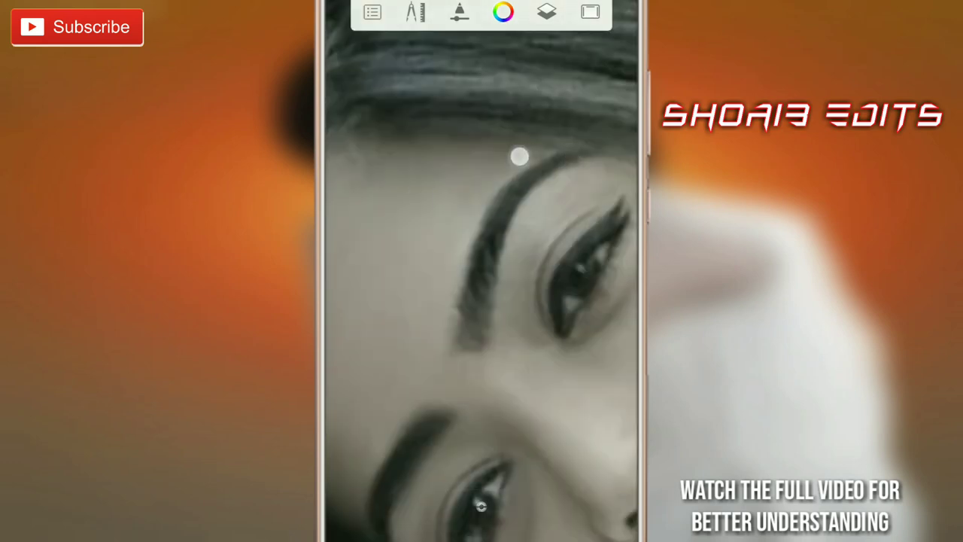
scroll(533, 166, down, 1)
scroll(474, 256, down, 1)
scroll(489, 365, down, 1)
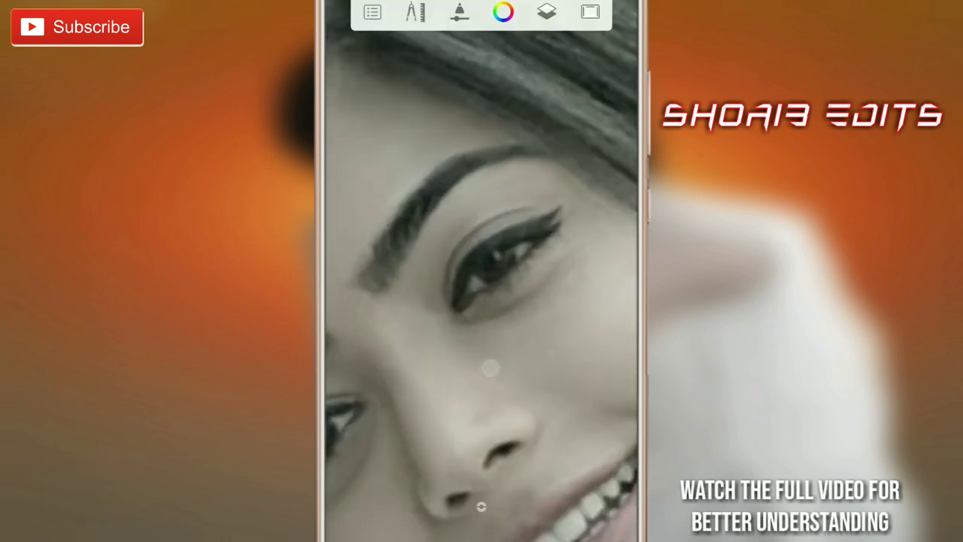
scroll(445, 289, down, 1)
scroll(446, 290, down, 3)
scroll(382, 279, up, 3)
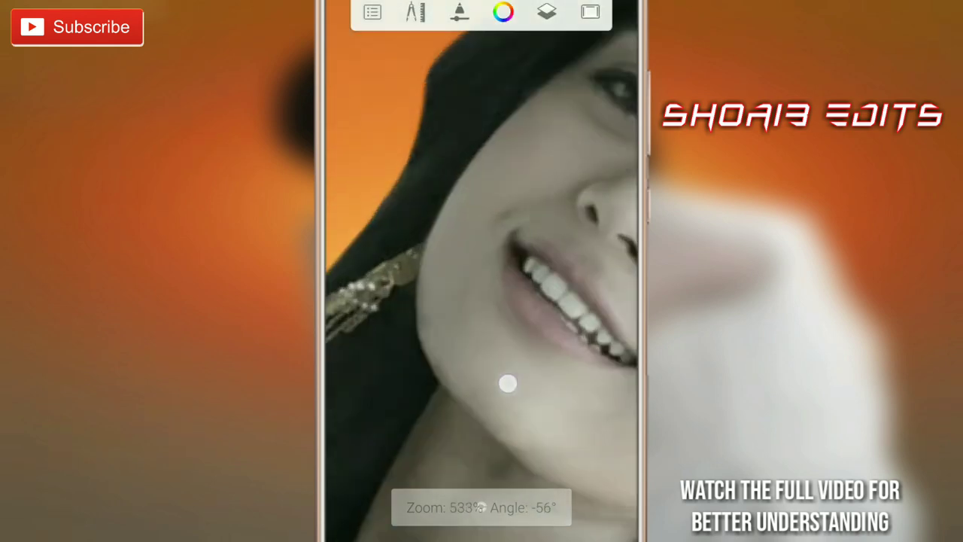
scroll(438, 383, down, 1)
scroll(436, 311, down, 2)
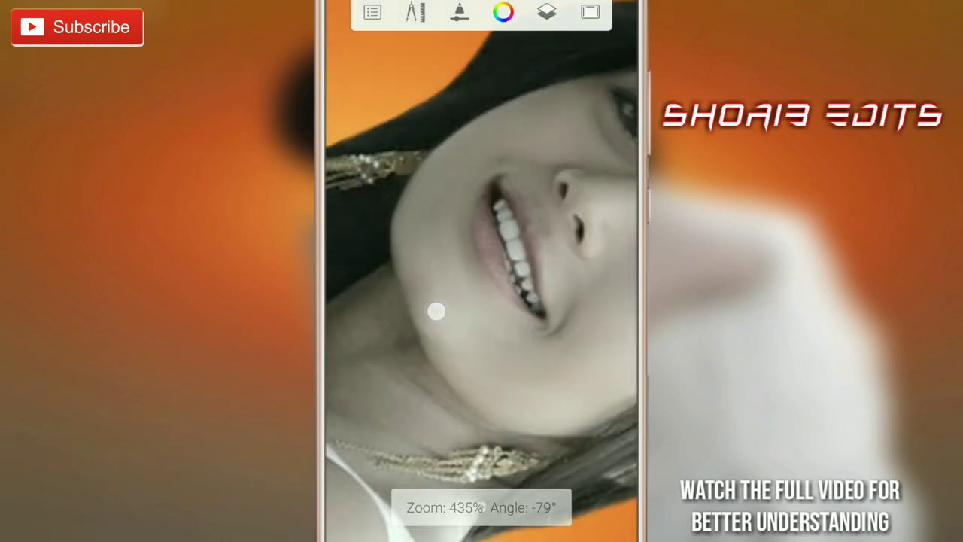
scroll(477, 226, up, 3)
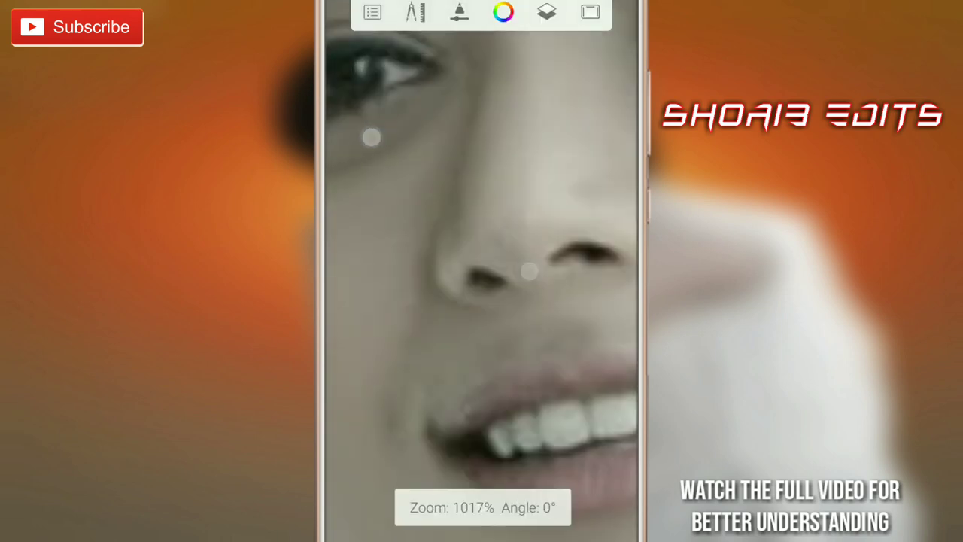
scroll(595, 283, down, 2)
scroll(496, 215, up, 1)
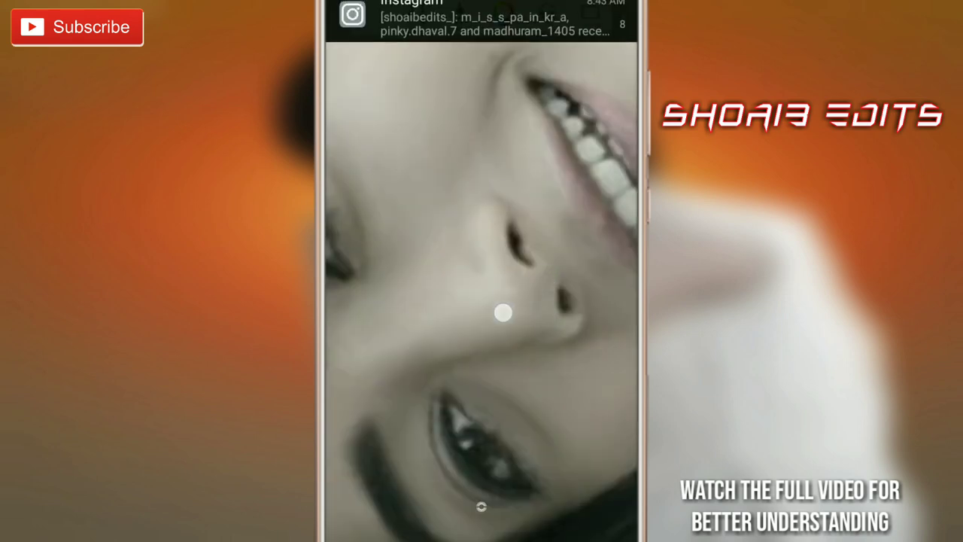
Step: Smudge the skin on the neck while zooming in and out
scroll(560, 203, up, 1)
scroll(561, 203, up, 1)
scroll(455, 180, down, 2)
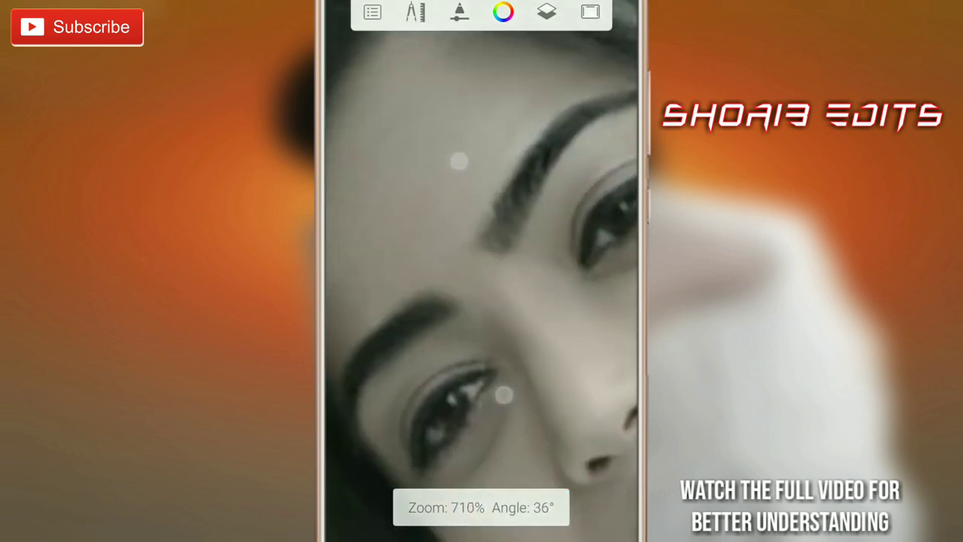
scroll(489, 301, down, 2)
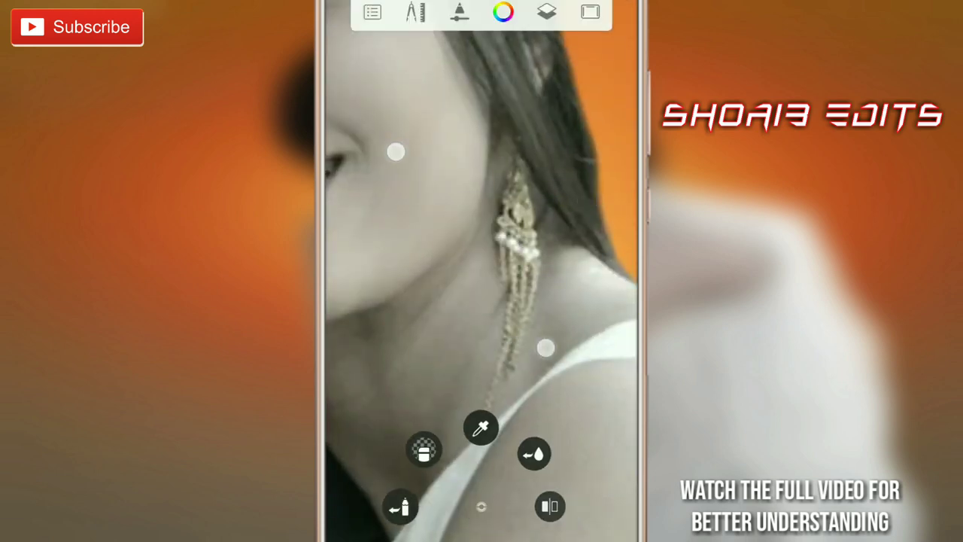
scroll(459, 268, up, 2)
scroll(494, 260, down, 2)
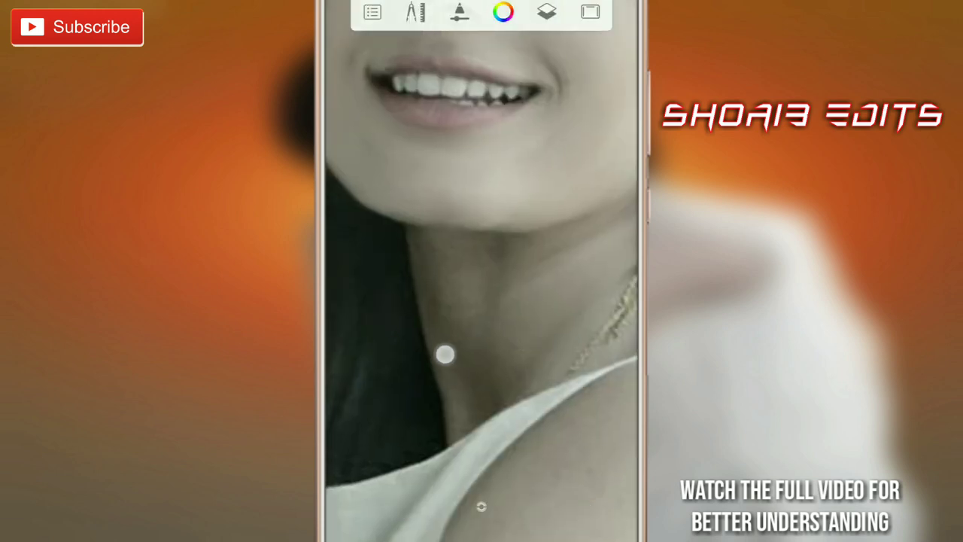
scroll(451, 301, up, 3)
scroll(460, 208, down, 1)
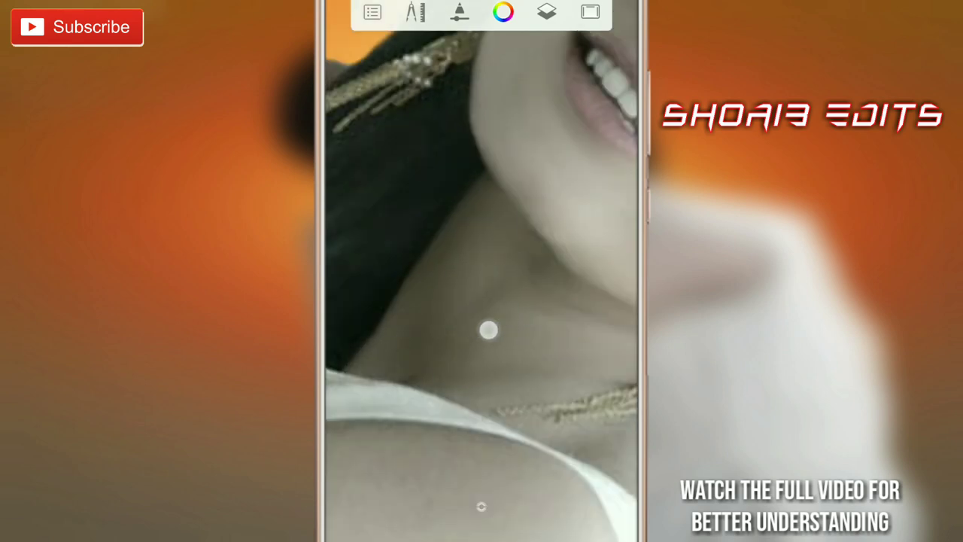
Step: Work from the neck and earring down the shoulder and arm, softening the skin
drag(388, 211, 414, 355)
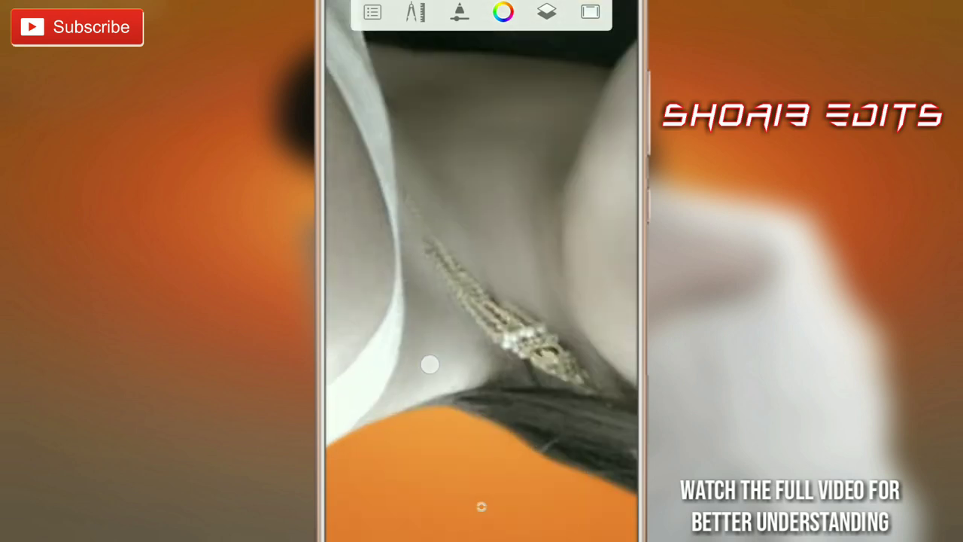
drag(431, 155, 437, 240)
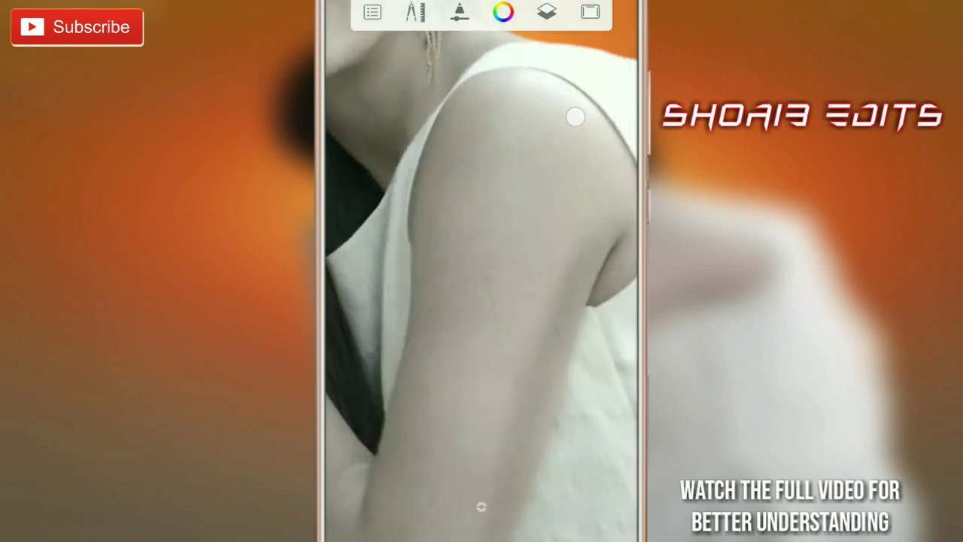
drag(481, 331, 555, 254)
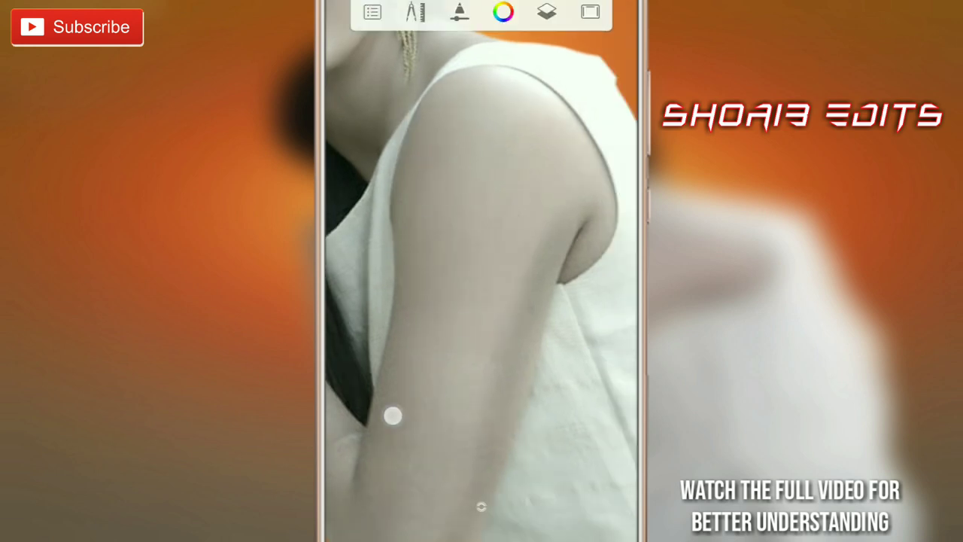
drag(565, 262, 518, 233)
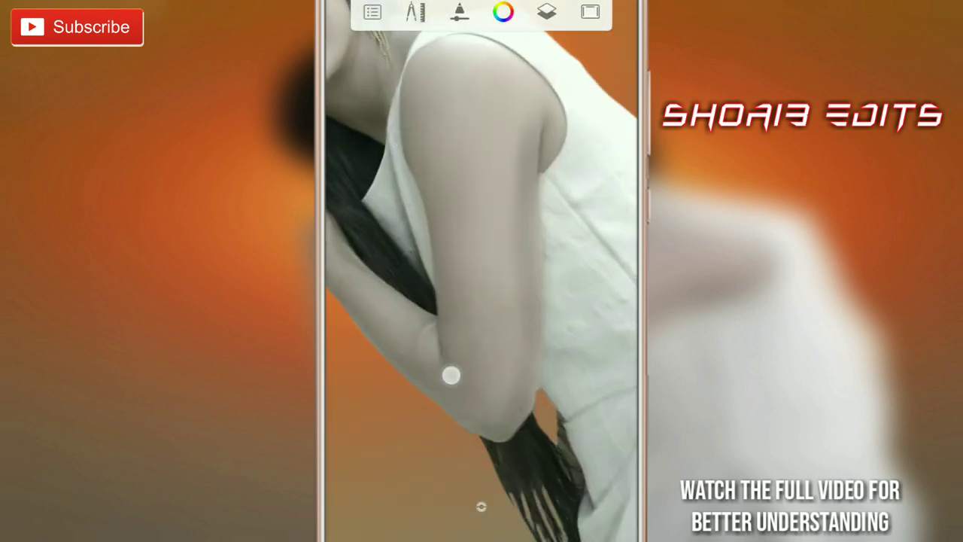
mouse_move(493, 411)
mouse_down()
mouse_move(520, 394)
mouse_move(471, 413)
mouse_up()
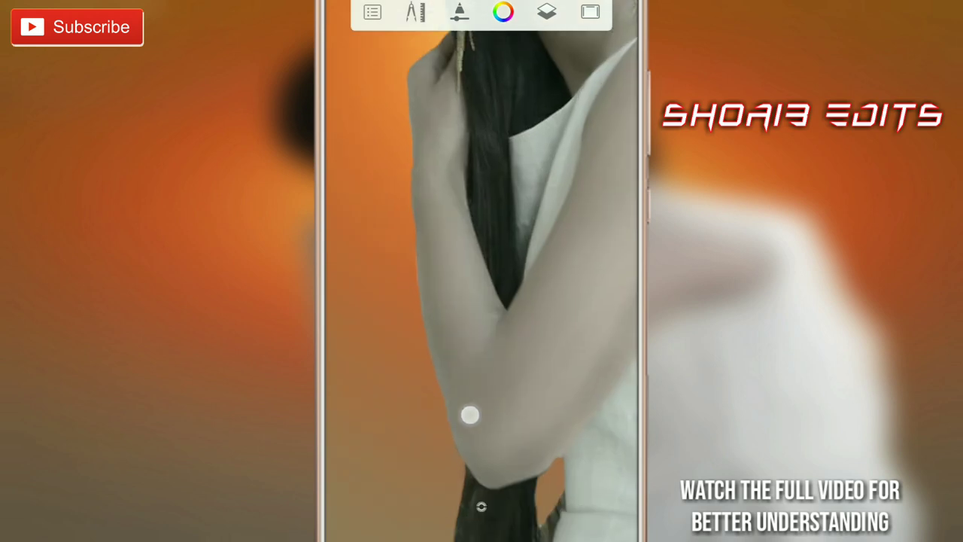
drag(539, 217, 413, 335)
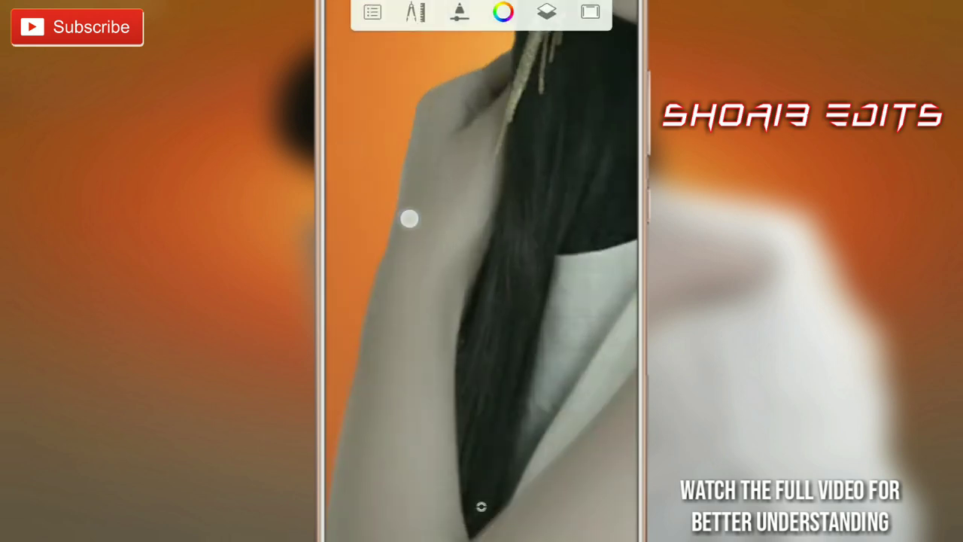
mouse_move(413, 204)
mouse_down()
mouse_move(406, 401)
mouse_move(391, 346)
mouse_move(434, 292)
mouse_move(527, 218)
mouse_move(568, 359)
mouse_up()
Step: Switch to the Smudge Round Bristle Brush and review its size, flow and strength
click(459, 12)
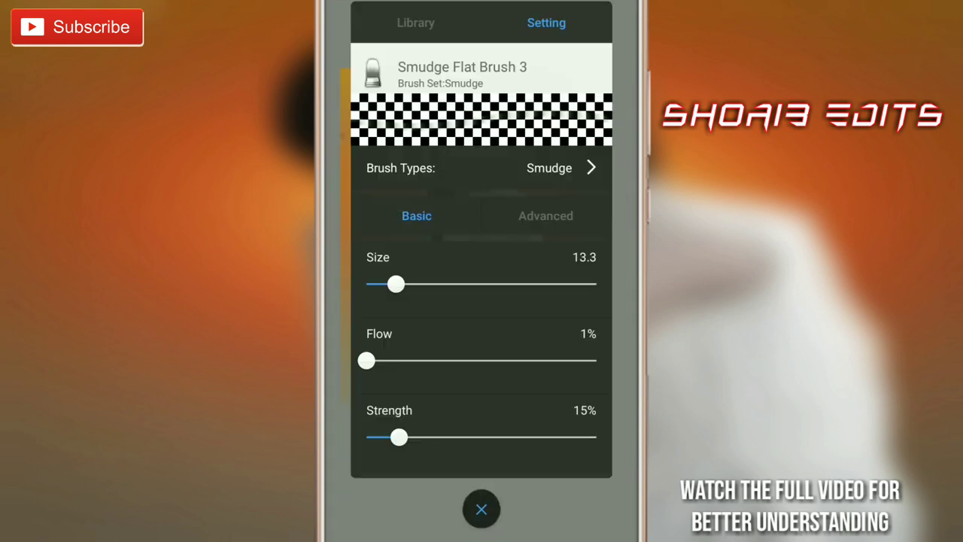
click(416, 23)
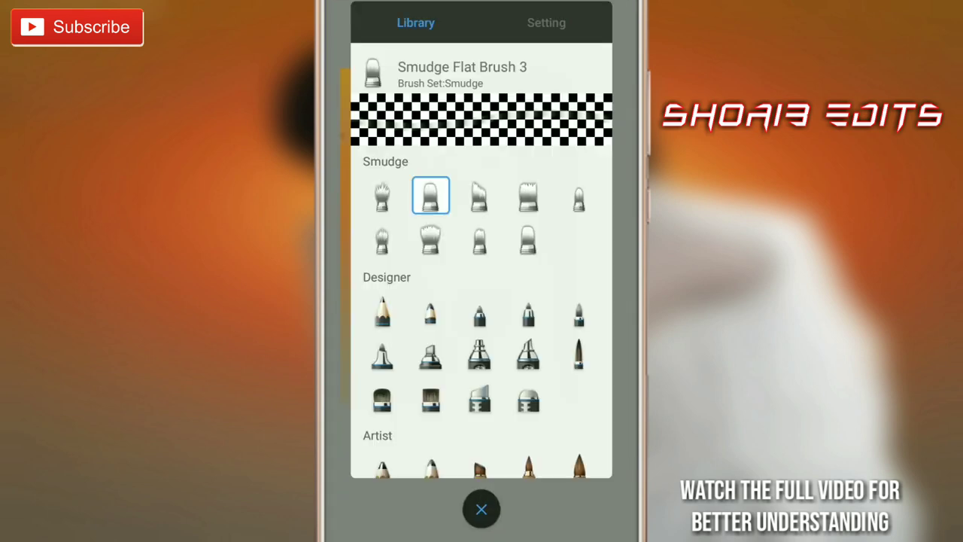
click(568, 27)
click(481, 509)
Step: Smudge the hair edge around the face, zooming between eyes, nose and shoulder
mouse_move(503, 274)
mouse_down()
mouse_move(565, 234)
mouse_move(544, 134)
mouse_up()
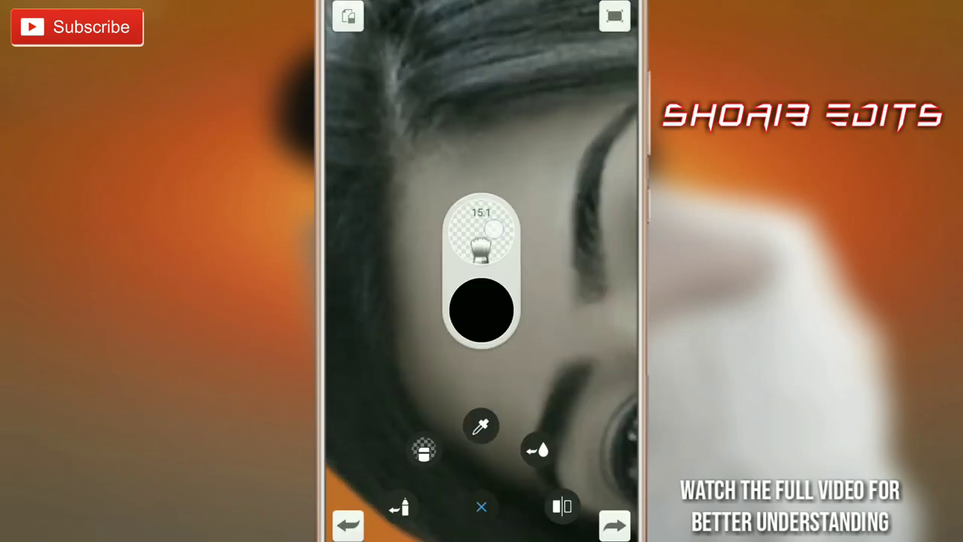
click(477, 233)
click(481, 509)
drag(526, 226, 593, 183)
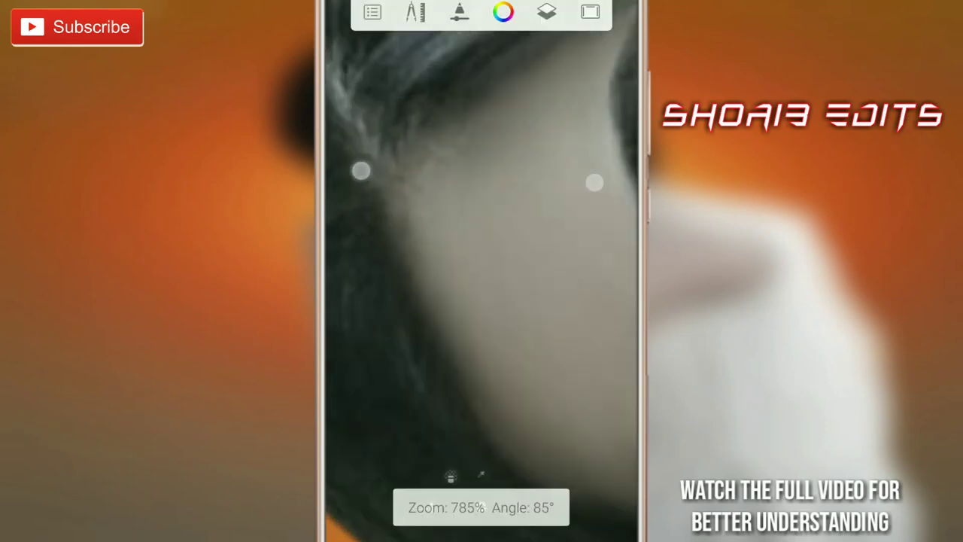
mouse_move(516, 310)
mouse_down()
mouse_move(516, 361)
mouse_move(548, 359)
mouse_up()
drag(531, 441, 565, 498)
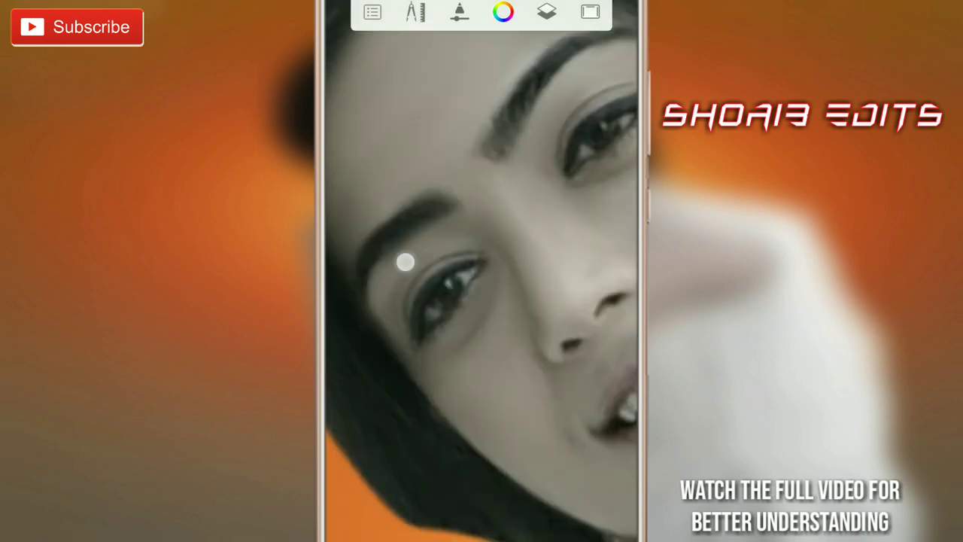
drag(405, 261, 444, 283)
mouse_move(568, 466)
mouse_down()
mouse_move(507, 342)
mouse_move(499, 291)
mouse_move(475, 316)
mouse_move(550, 269)
mouse_move(445, 294)
mouse_move(440, 406)
mouse_move(471, 331)
mouse_move(379, 304)
mouse_move(411, 215)
mouse_move(436, 434)
mouse_up()
drag(440, 403, 540, 456)
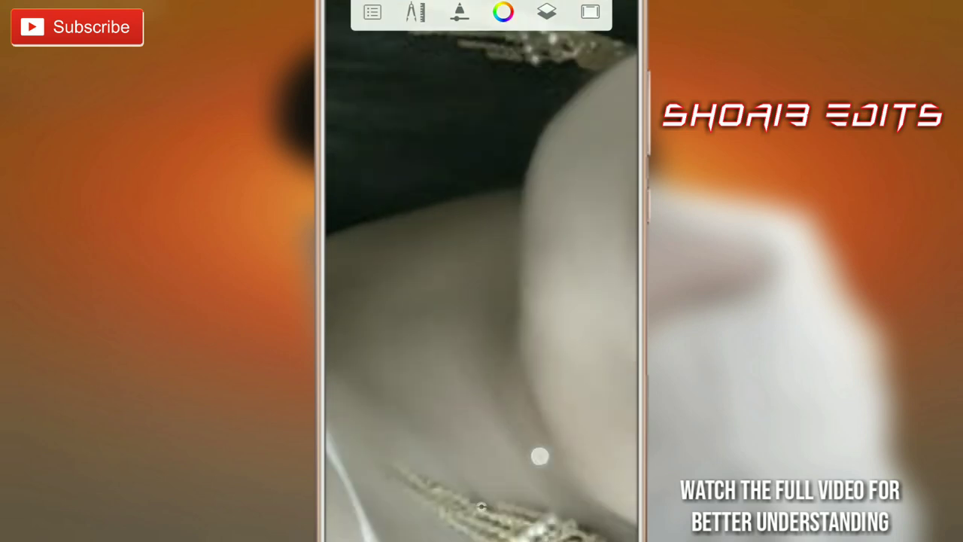
mouse_move(467, 462)
mouse_down()
mouse_move(548, 244)
mouse_move(498, 261)
mouse_up()
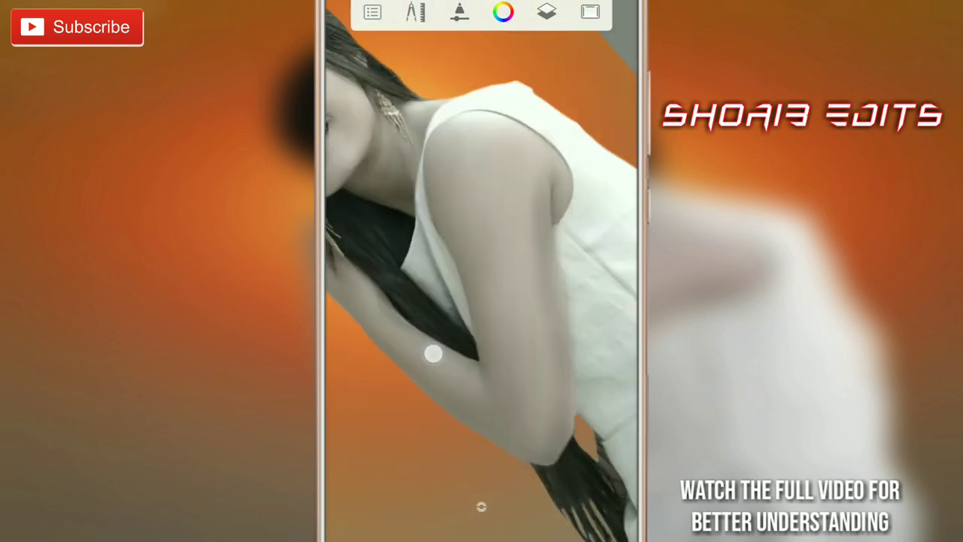
Step: Recheck the smudge brush settings and make the brush smaller for the hair edge
click(416, 12)
click(482, 509)
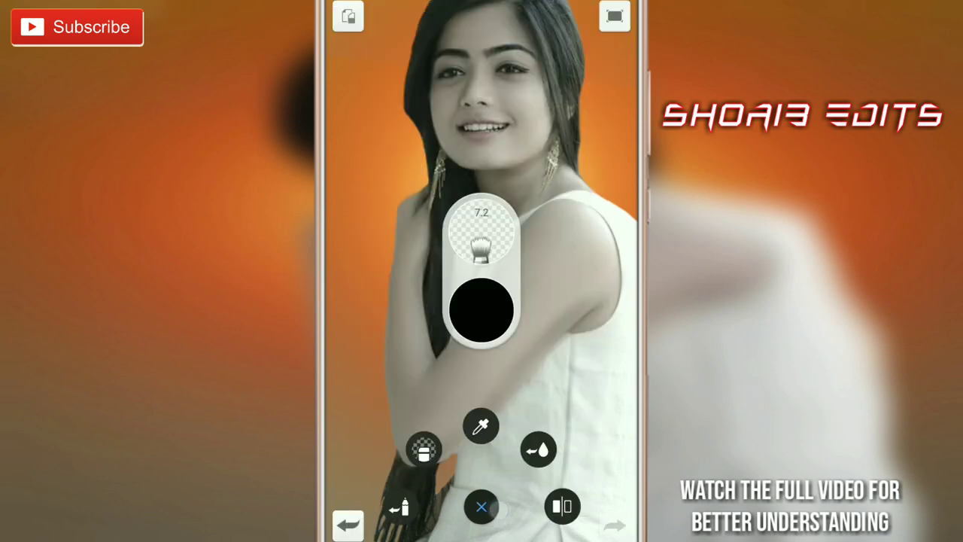
drag(537, 326, 483, 264)
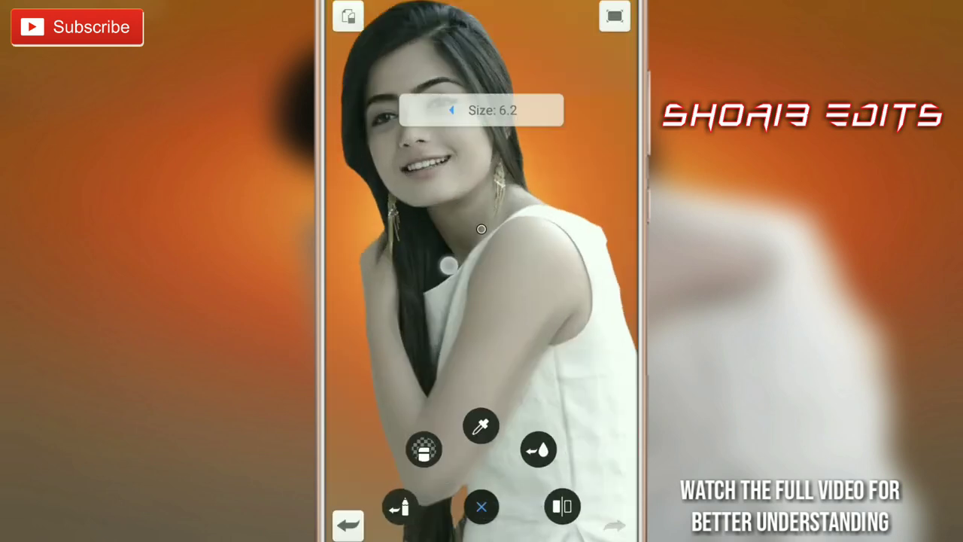
drag(482, 226, 463, 175)
click(481, 259)
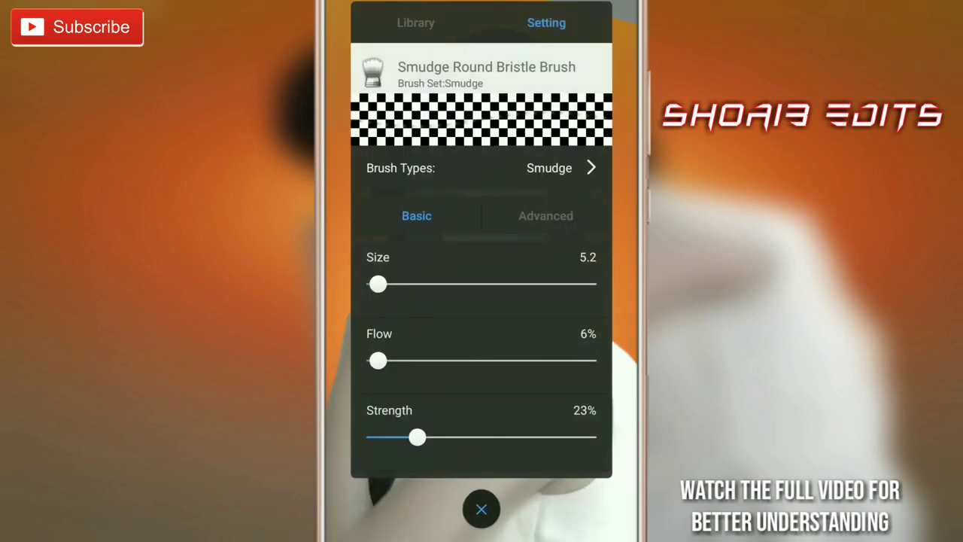
click(482, 509)
mouse_move(552, 208)
mouse_down()
mouse_move(481, 249)
mouse_move(617, 215)
mouse_move(423, 300)
mouse_up()
drag(482, 507, 554, 234)
Step: Blend the hair strands from the head down past the shoulder and arm into the glow
drag(444, 316, 474, 288)
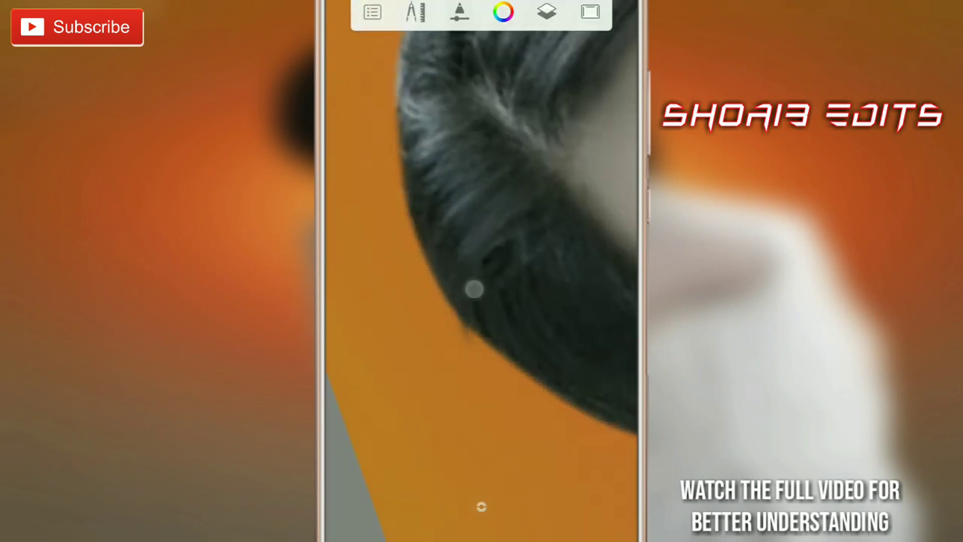
drag(471, 142, 496, 206)
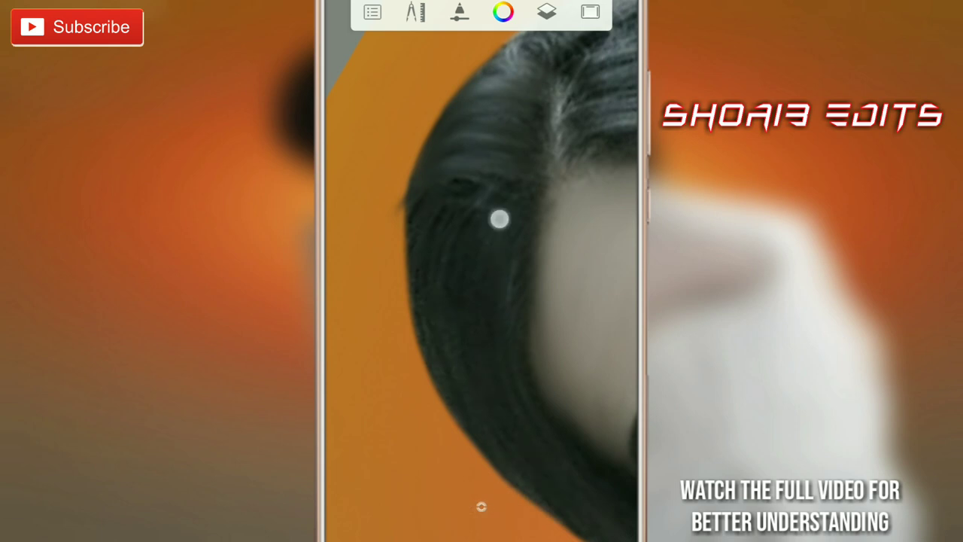
drag(464, 410, 421, 397)
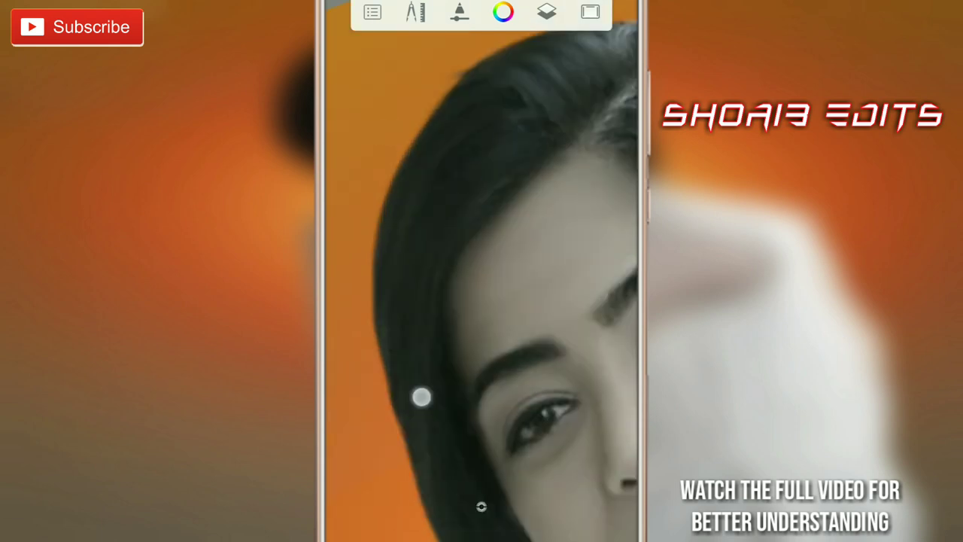
drag(402, 239, 446, 462)
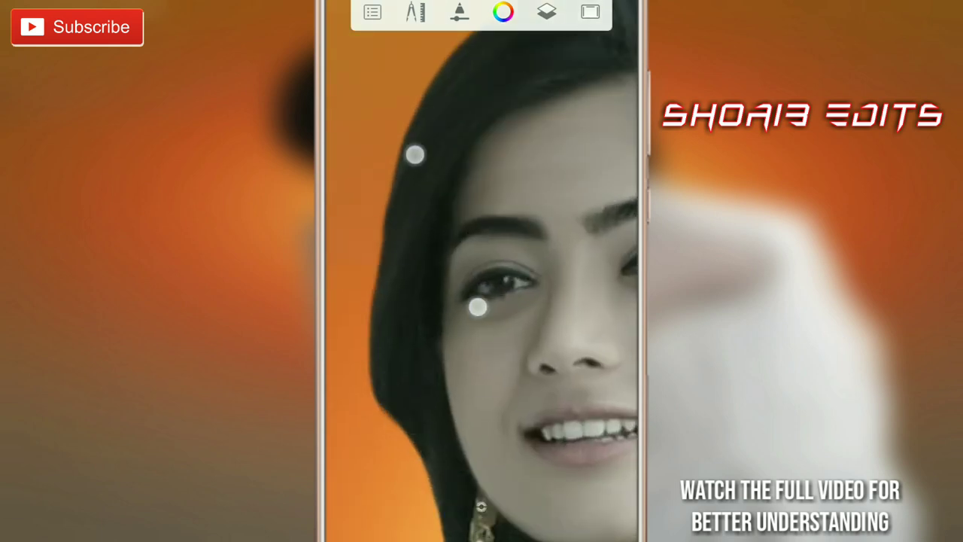
drag(477, 306, 451, 128)
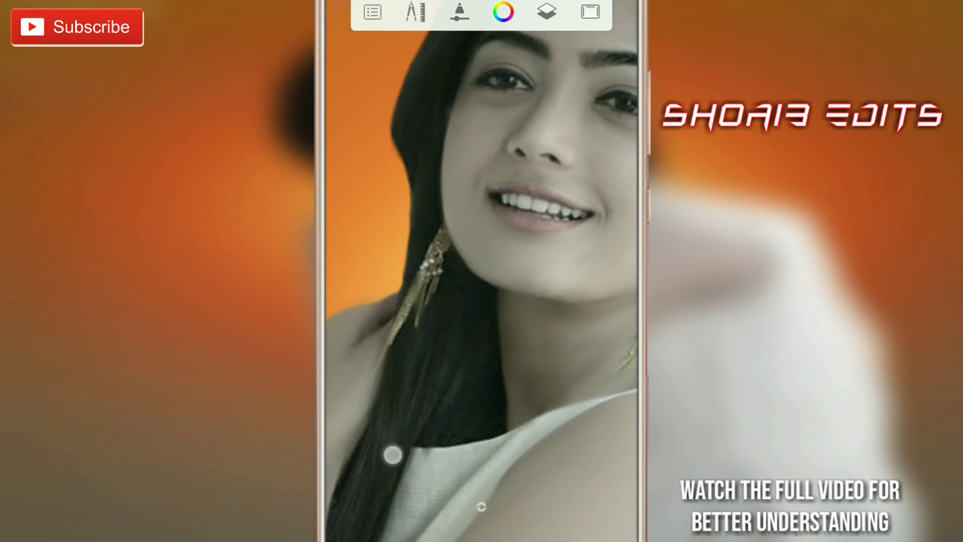
mouse_move(393, 454)
mouse_down()
mouse_move(414, 439)
mouse_move(471, 248)
mouse_up()
drag(410, 146, 396, 395)
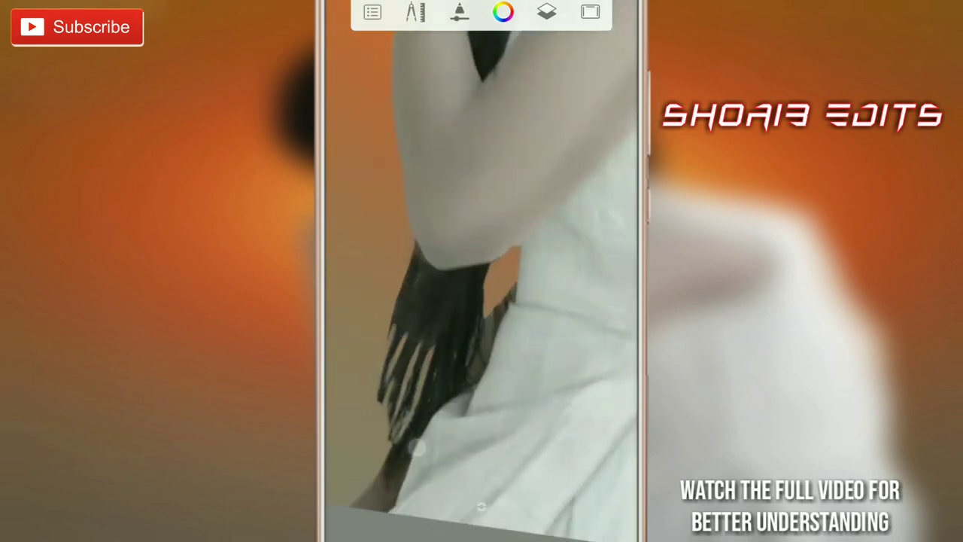
mouse_move(416, 448)
mouse_down()
mouse_move(459, 354)
mouse_move(417, 98)
mouse_move(494, 263)
mouse_move(579, 84)
mouse_move(508, 229)
mouse_move(606, 82)
mouse_up()
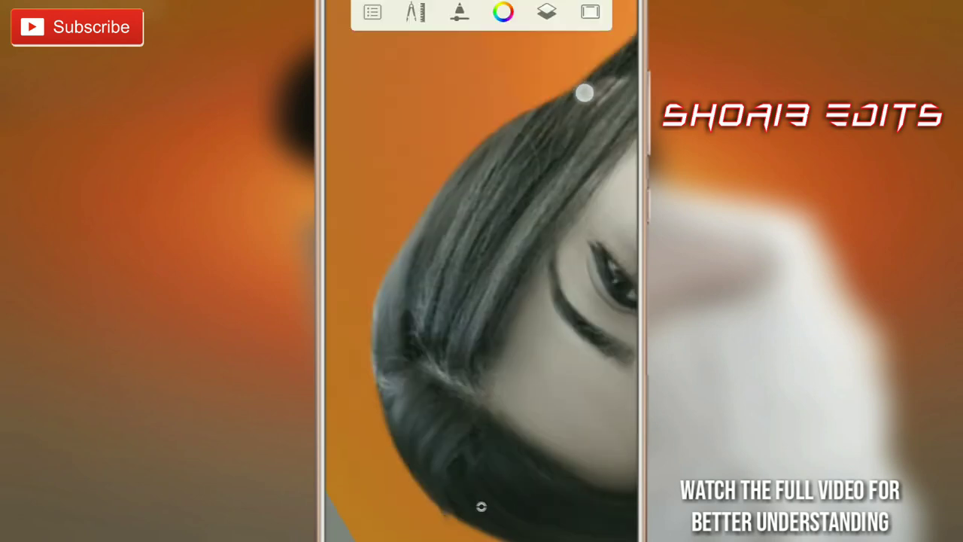
mouse_move(535, 241)
mouse_down()
mouse_move(550, 185)
mouse_move(438, 394)
mouse_up()
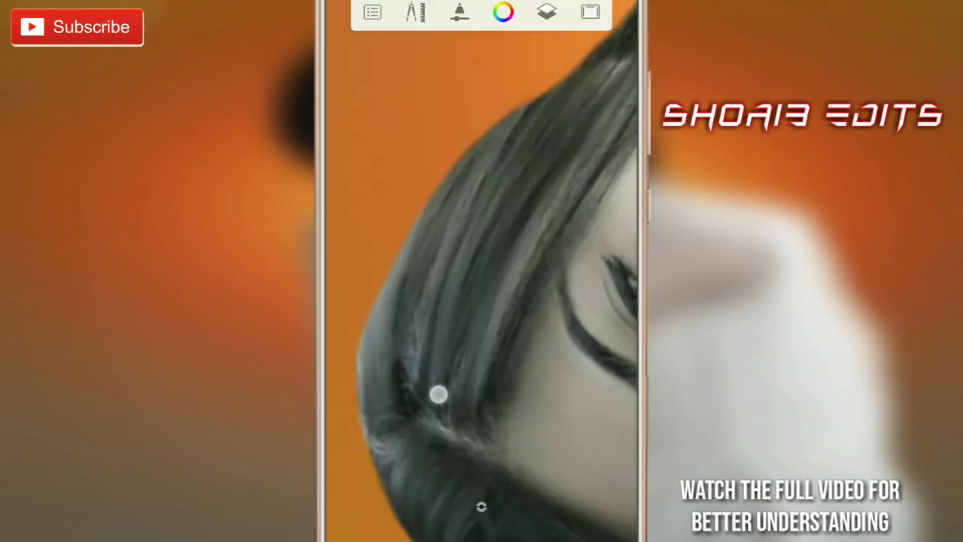
mouse_move(563, 80)
mouse_down()
mouse_move(443, 294)
mouse_move(369, 487)
mouse_move(434, 328)
mouse_move(515, 245)
mouse_up()
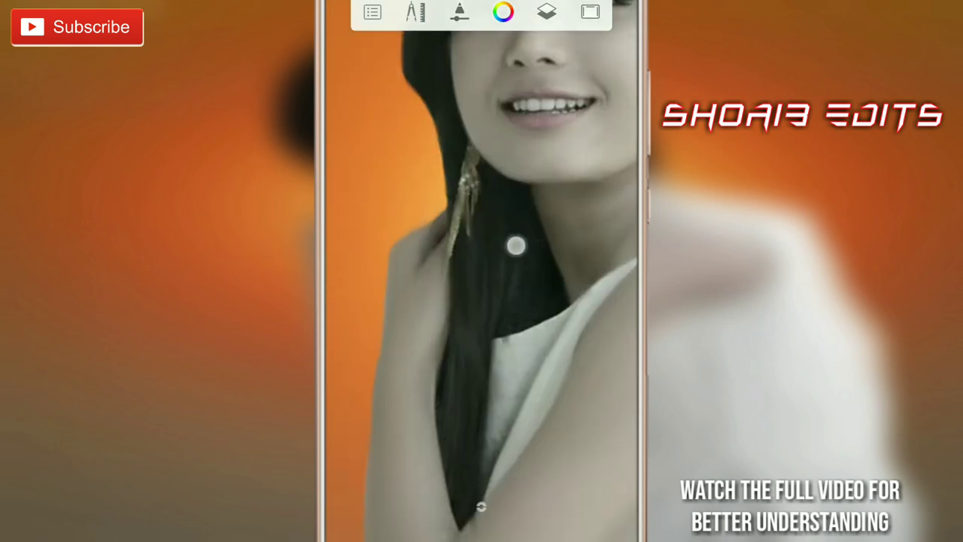
mouse_move(457, 465)
mouse_down()
mouse_move(452, 338)
mouse_move(516, 294)
mouse_move(559, 331)
mouse_up()
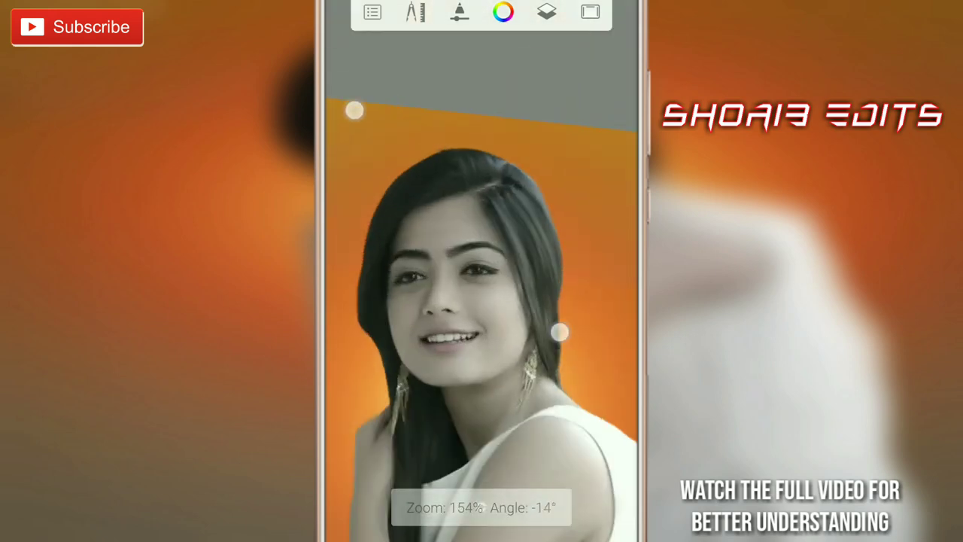
Step: Browse the smudge brush library and make the smudge brush smaller
click(481, 507)
click(480, 423)
click(383, 23)
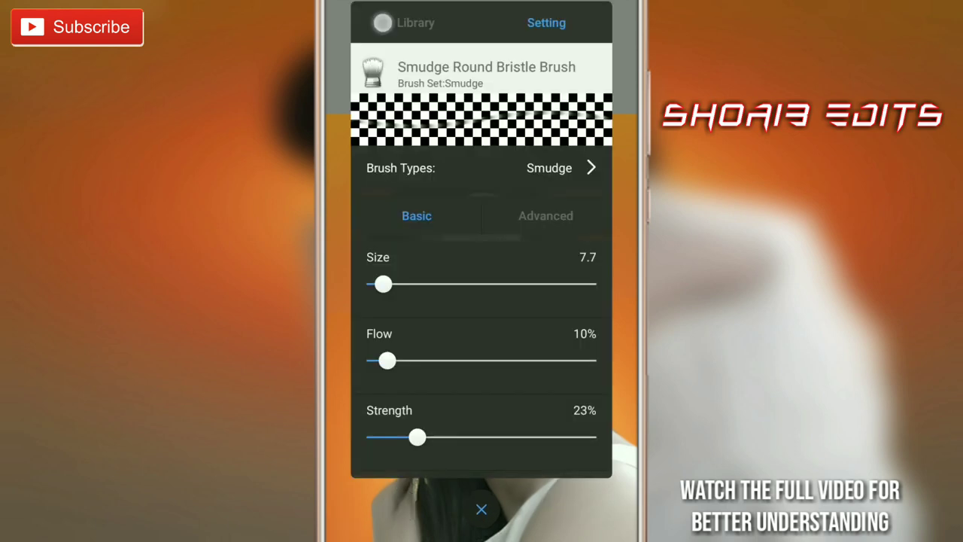
click(482, 509)
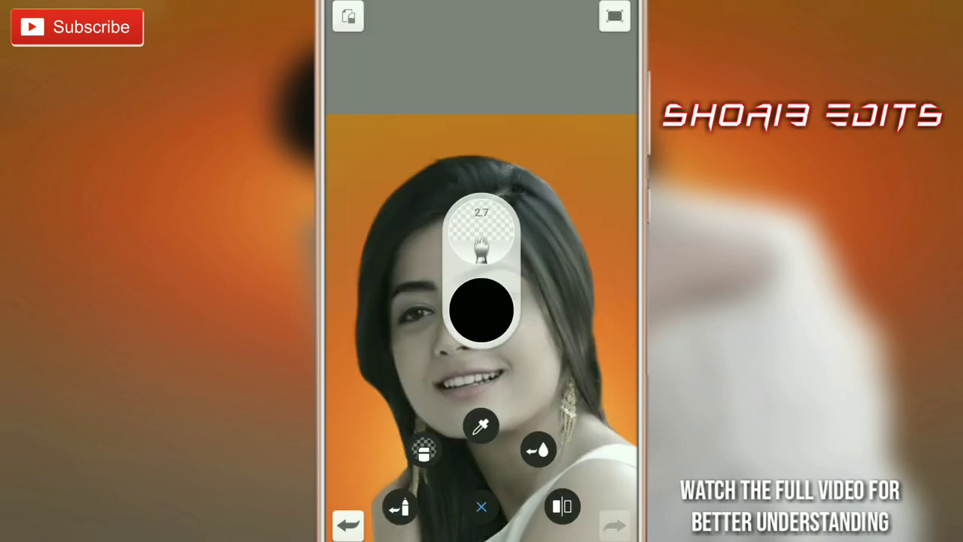
mouse_move(481, 423)
mouse_down()
mouse_move(401, 301)
mouse_move(372, 204)
mouse_move(494, 219)
mouse_up()
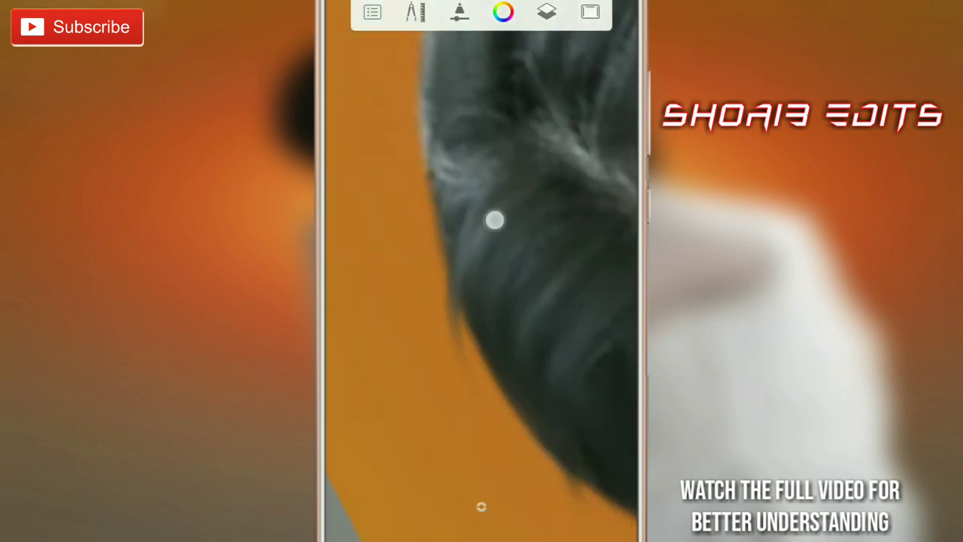
Step: Rotate and zoom the canvas across the hair edge, eye, nose and mouth
mouse_move(400, 145)
mouse_down()
mouse_move(451, 398)
mouse_move(458, 321)
mouse_up()
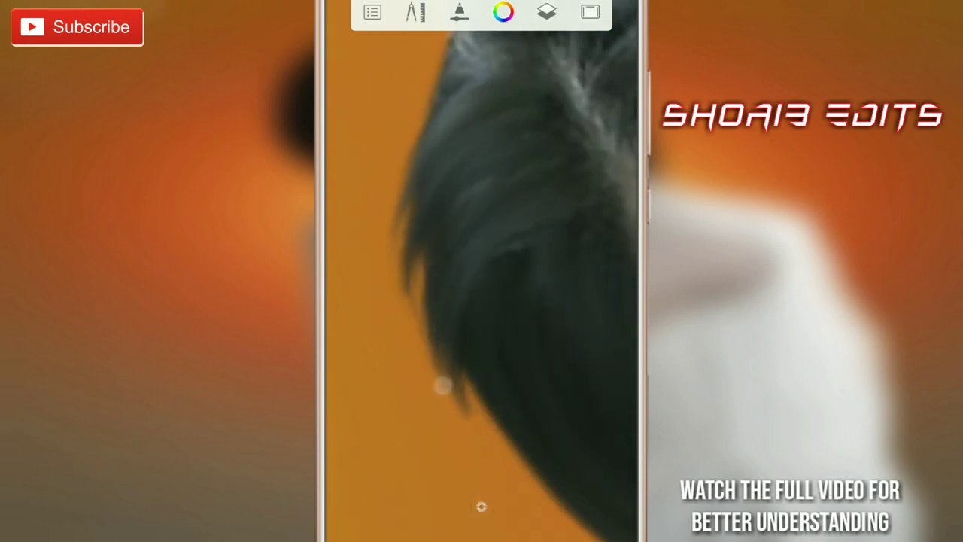
mouse_move(442, 385)
mouse_down()
mouse_move(458, 259)
mouse_move(409, 377)
mouse_up()
drag(532, 356, 529, 324)
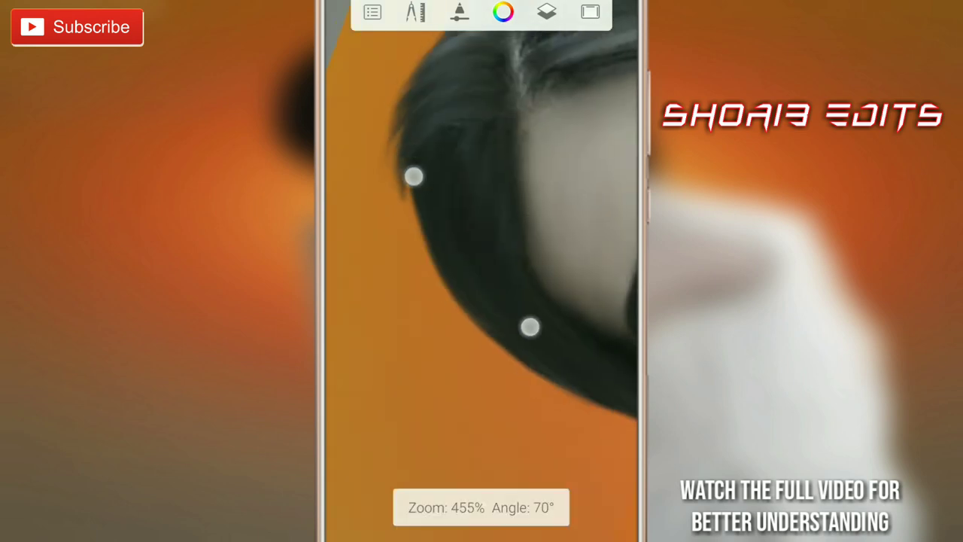
mouse_move(501, 210)
mouse_down()
mouse_move(484, 274)
mouse_move(459, 164)
mouse_up()
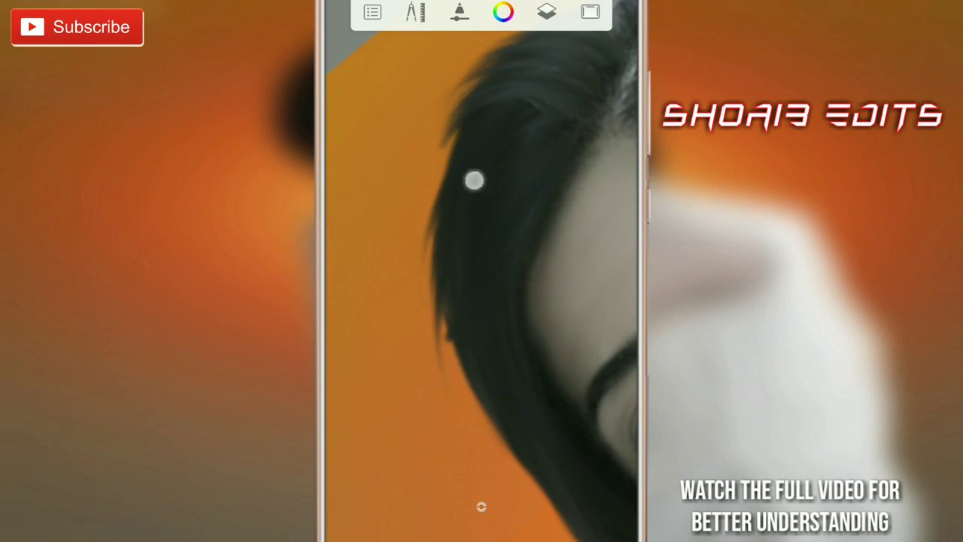
mouse_move(419, 308)
mouse_down()
mouse_move(439, 153)
mouse_move(485, 177)
mouse_up()
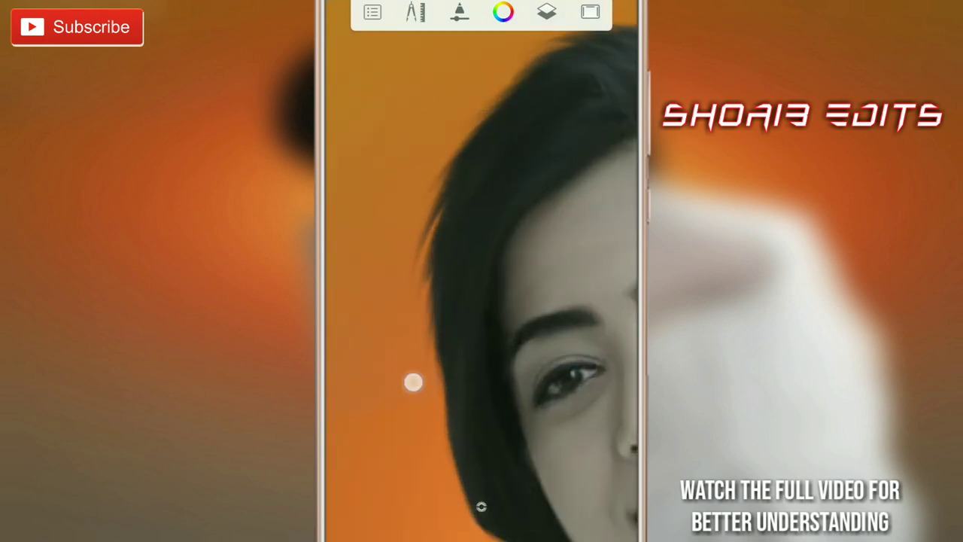
drag(413, 382, 471, 189)
mouse_move(417, 294)
mouse_down()
mouse_move(419, 389)
mouse_move(469, 260)
mouse_up()
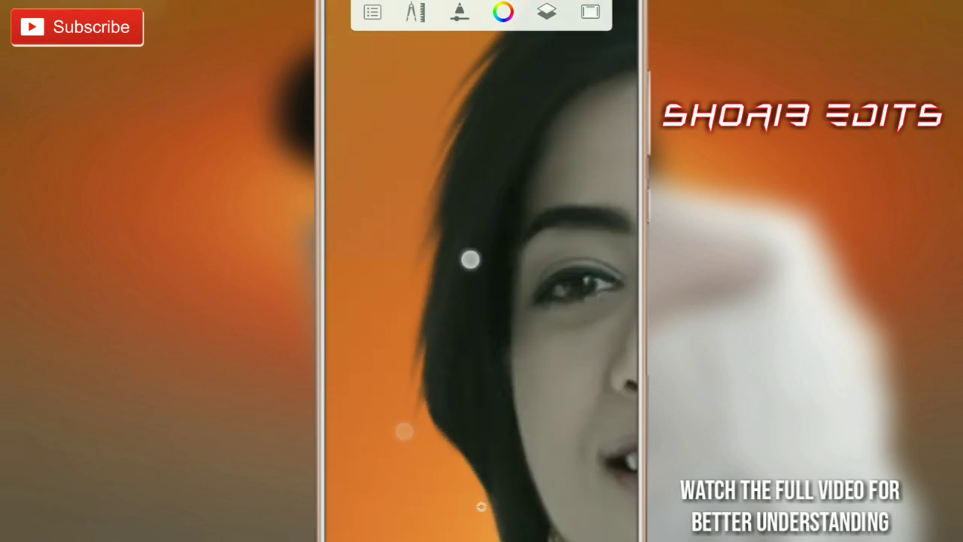
mouse_move(419, 242)
mouse_down()
mouse_move(516, 334)
mouse_move(349, 343)
mouse_up()
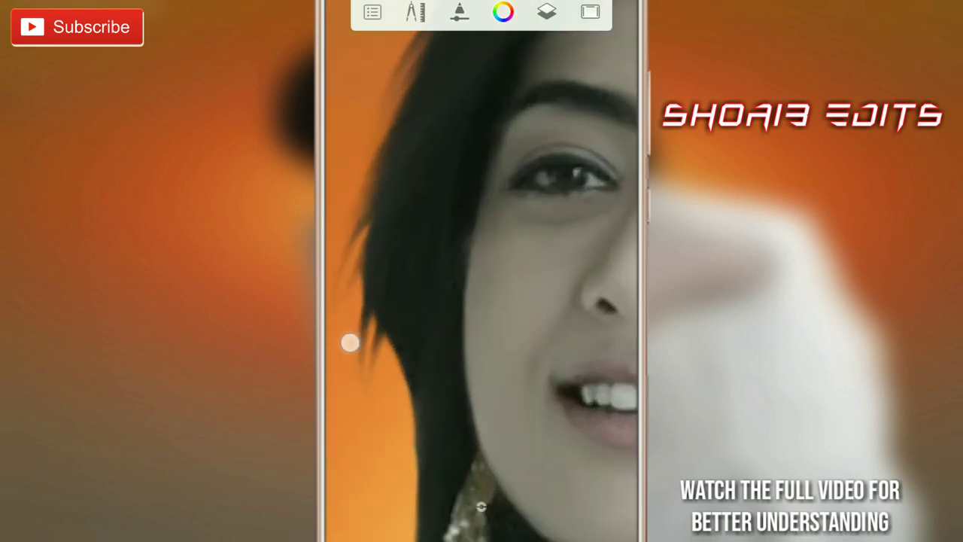
Step: Turn the view so the hair hangs vertically and paint dark strands into its gaps
drag(377, 449, 452, 306)
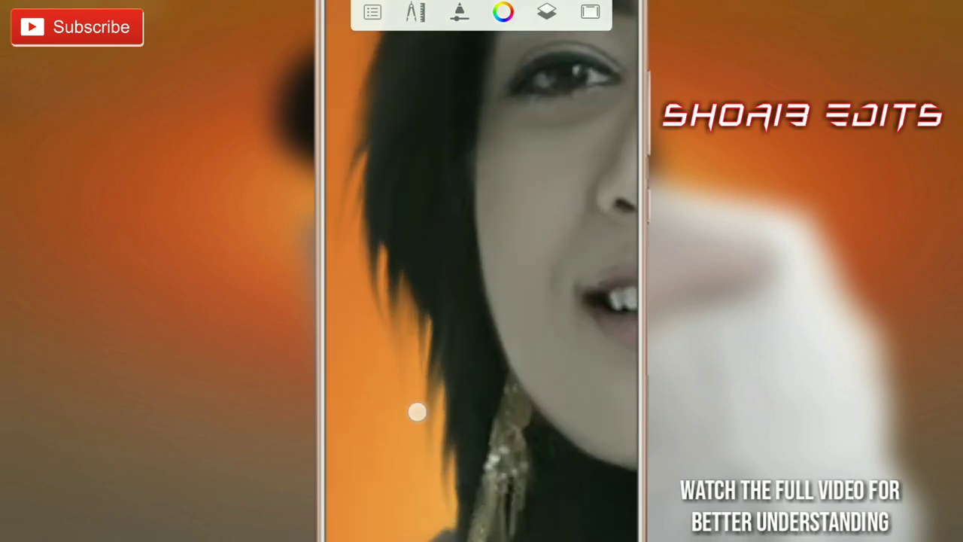
mouse_move(493, 351)
mouse_down()
mouse_move(424, 408)
mouse_move(441, 290)
mouse_move(509, 299)
mouse_move(396, 330)
mouse_up()
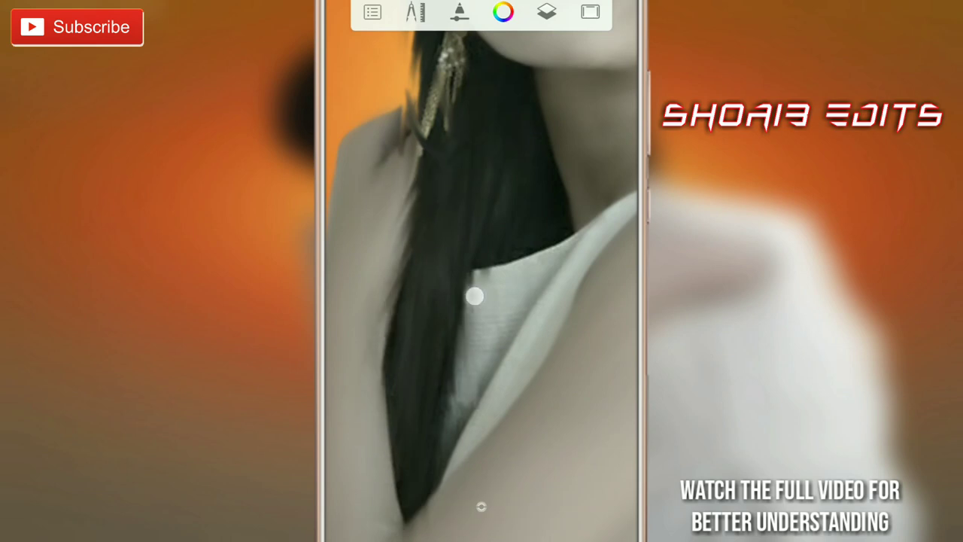
drag(511, 300, 456, 316)
mouse_move(391, 369)
mouse_down()
mouse_move(484, 363)
mouse_move(470, 238)
mouse_move(564, 281)
mouse_up()
drag(467, 297, 467, 426)
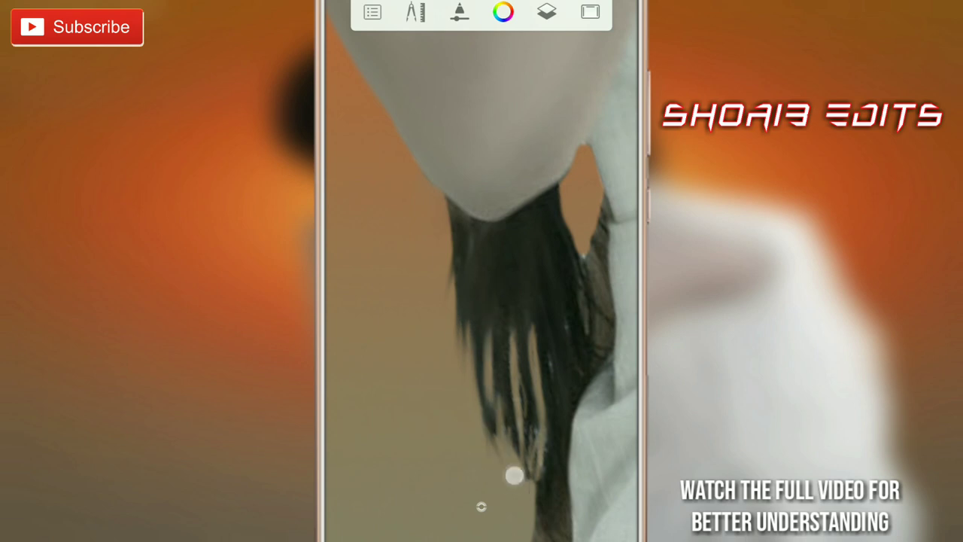
mouse_move(524, 493)
mouse_down()
mouse_move(542, 350)
mouse_move(565, 309)
mouse_up()
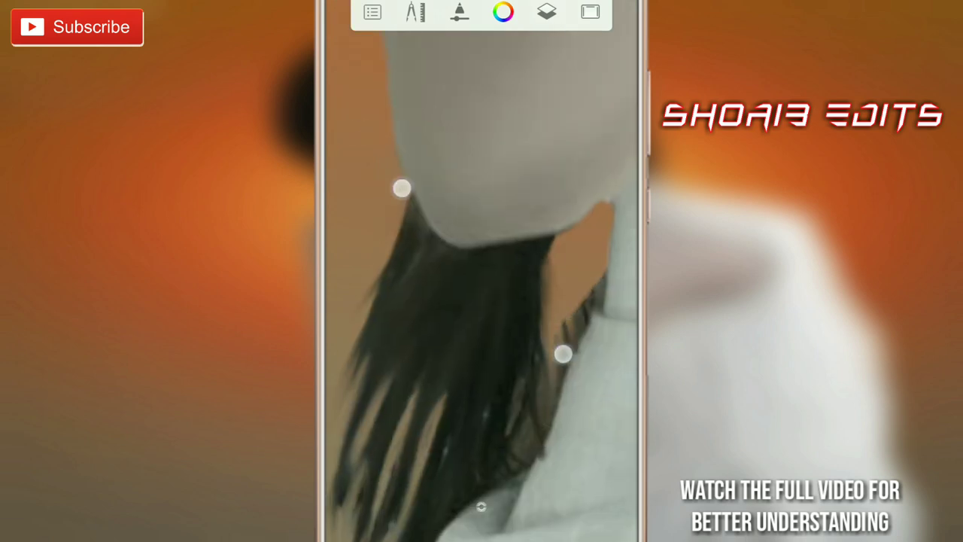
mouse_move(562, 354)
mouse_down()
mouse_move(545, 246)
mouse_move(511, 439)
mouse_up()
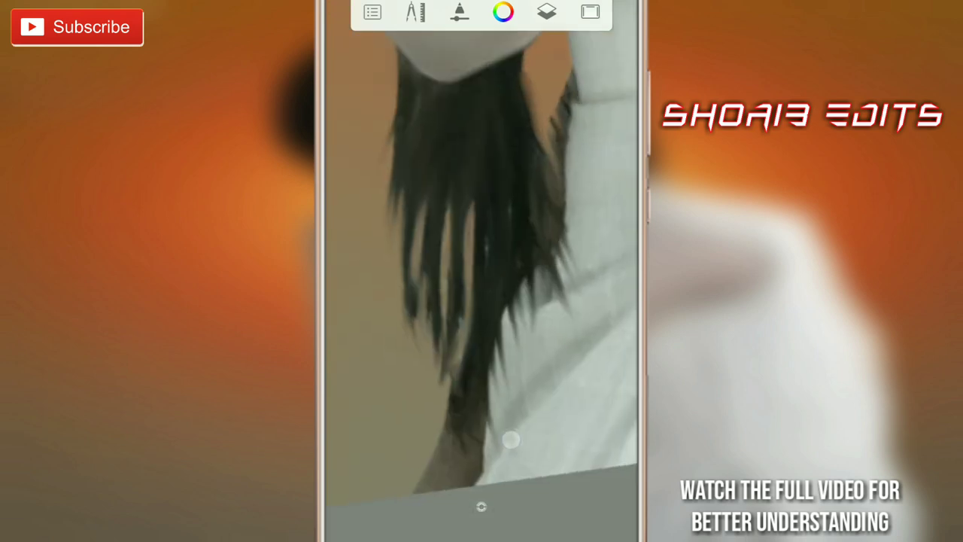
drag(460, 210, 393, 342)
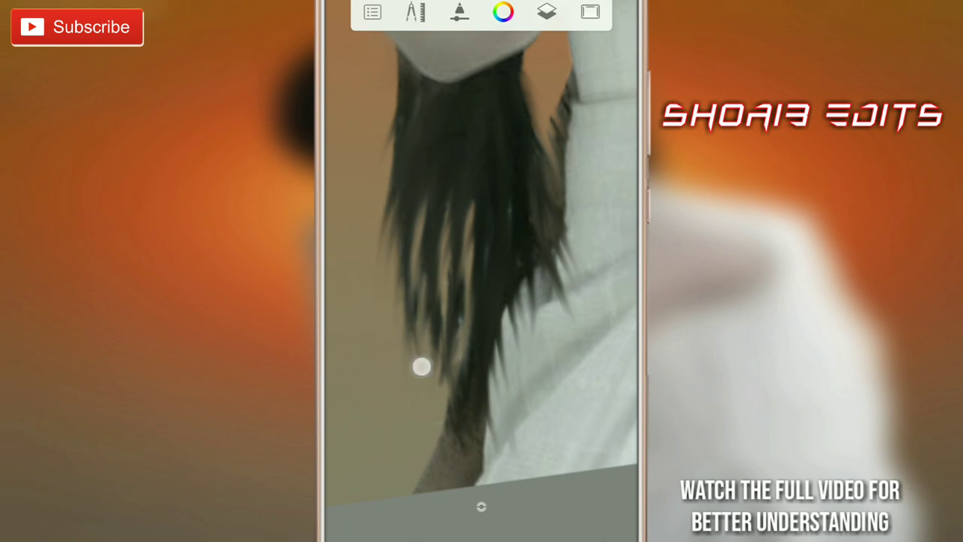
Step: Inspect the hair edge and eyes closely, then zoom out to see the face
drag(360, 133, 408, 332)
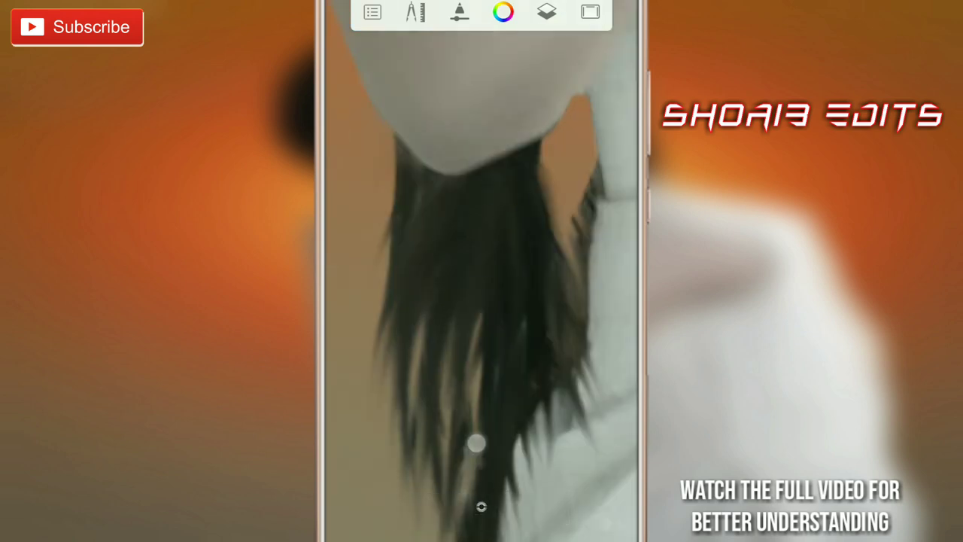
mouse_move(476, 443)
mouse_down()
mouse_move(467, 198)
mouse_move(339, 131)
mouse_move(381, 107)
mouse_up()
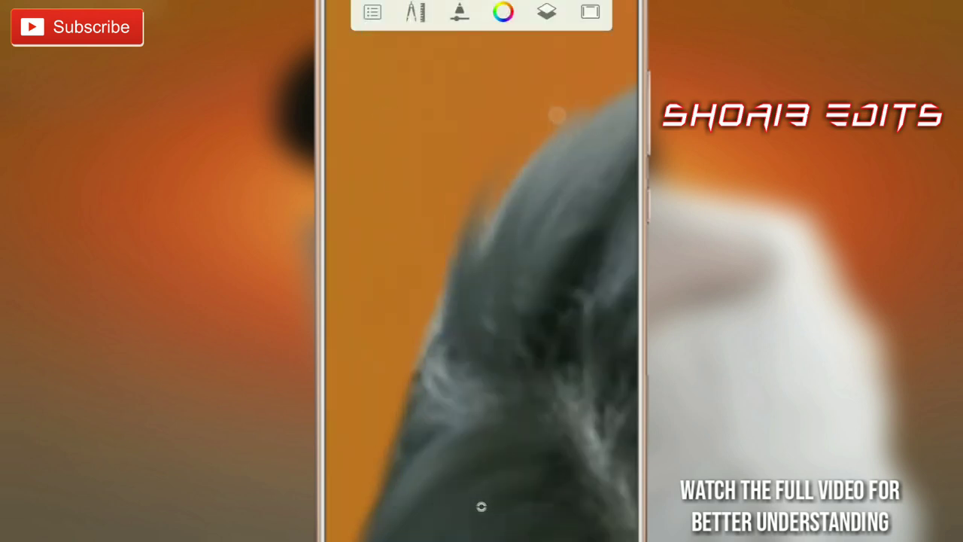
mouse_move(557, 115)
mouse_down()
mouse_move(621, 71)
mouse_move(542, 98)
mouse_move(486, 253)
mouse_move(612, 151)
mouse_move(483, 162)
mouse_up()
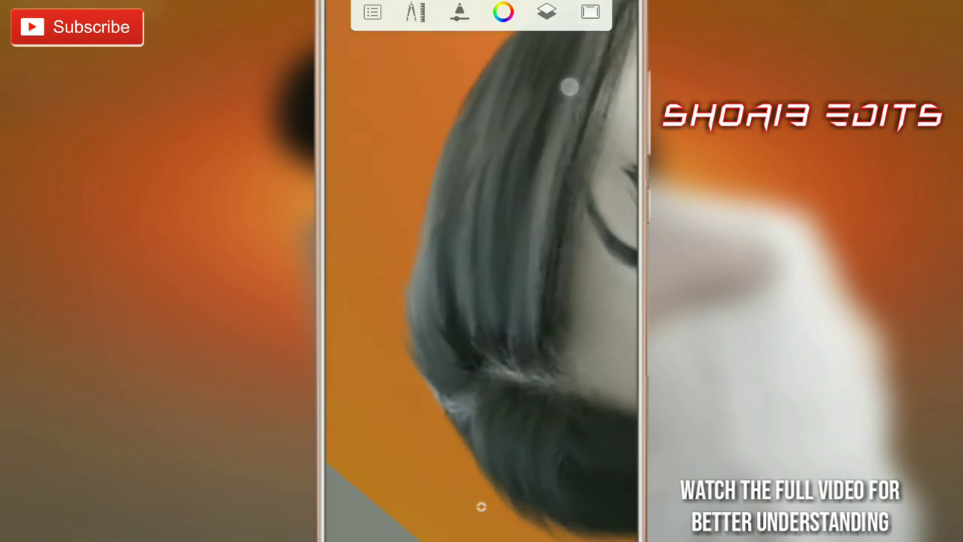
mouse_move(569, 87)
mouse_down()
mouse_move(498, 352)
mouse_move(486, 236)
mouse_up()
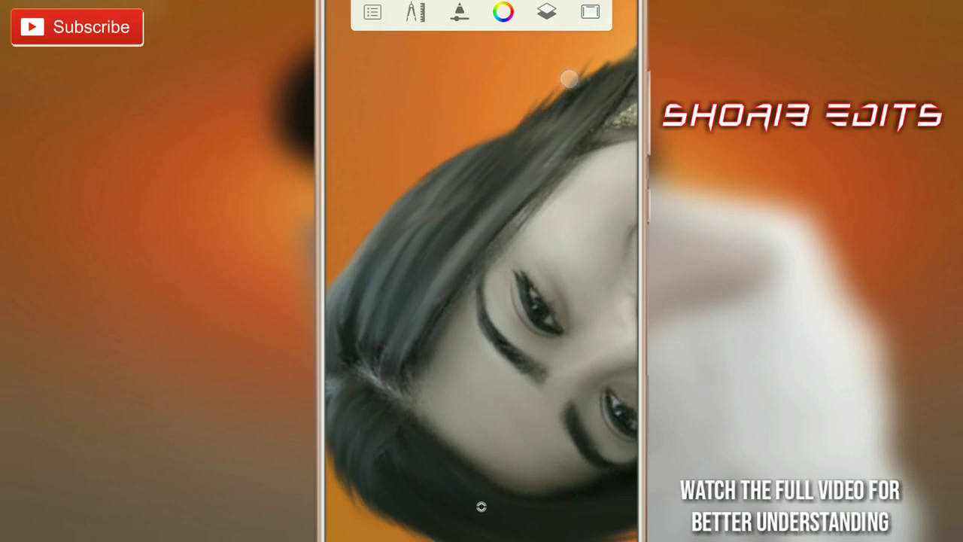
mouse_move(569, 78)
mouse_down()
mouse_move(518, 123)
mouse_move(440, 256)
mouse_move(457, 291)
mouse_up()
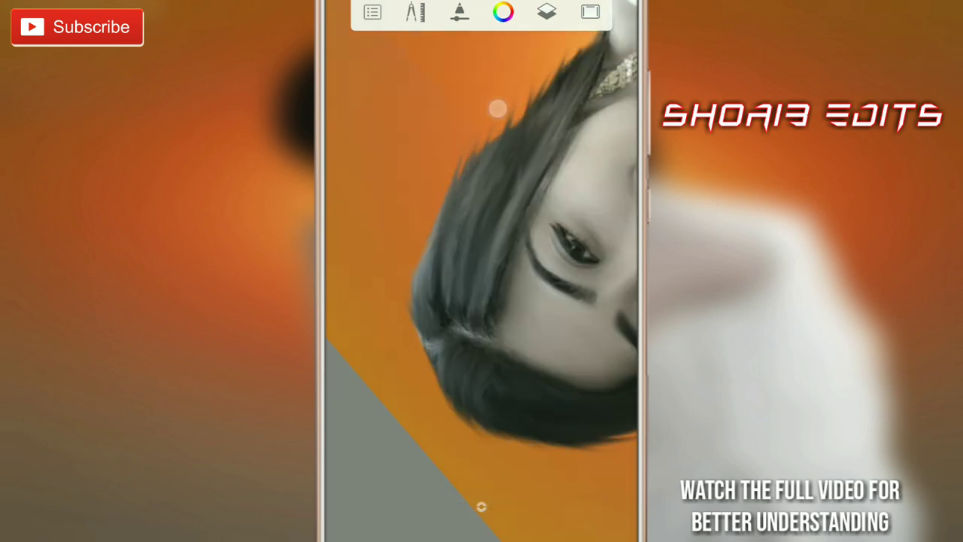
mouse_move(538, 68)
mouse_down()
mouse_move(579, 77)
mouse_move(492, 220)
mouse_move(516, 273)
mouse_up()
mouse_move(492, 155)
mouse_down()
mouse_move(462, 243)
mouse_move(469, 339)
mouse_move(400, 185)
mouse_move(512, 326)
mouse_up()
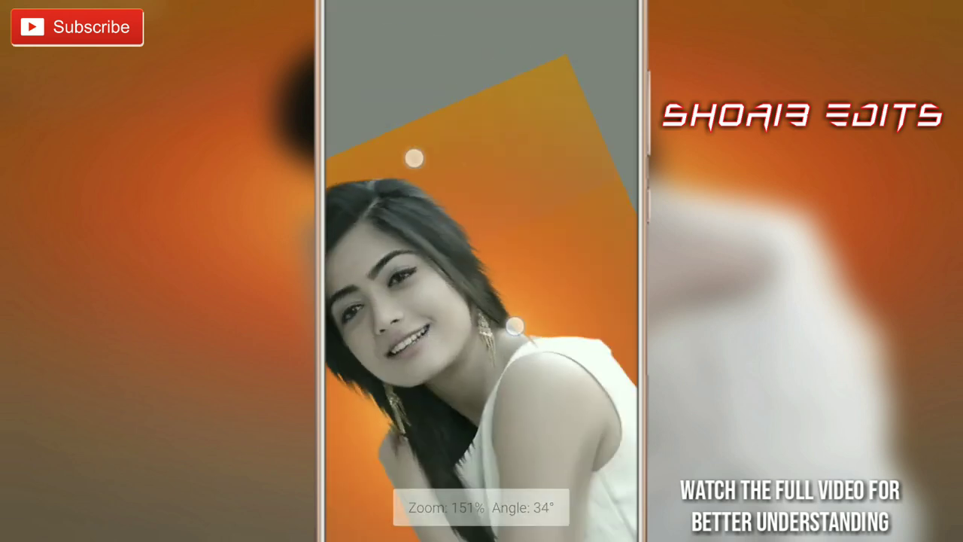
drag(413, 157, 456, 128)
Step: Add a blank layer on top, above the 55% touch-up layer and portrait
mouse_move(464, 432)
mouse_down()
mouse_move(460, 231)
mouse_move(376, 155)
mouse_move(368, 128)
mouse_up()
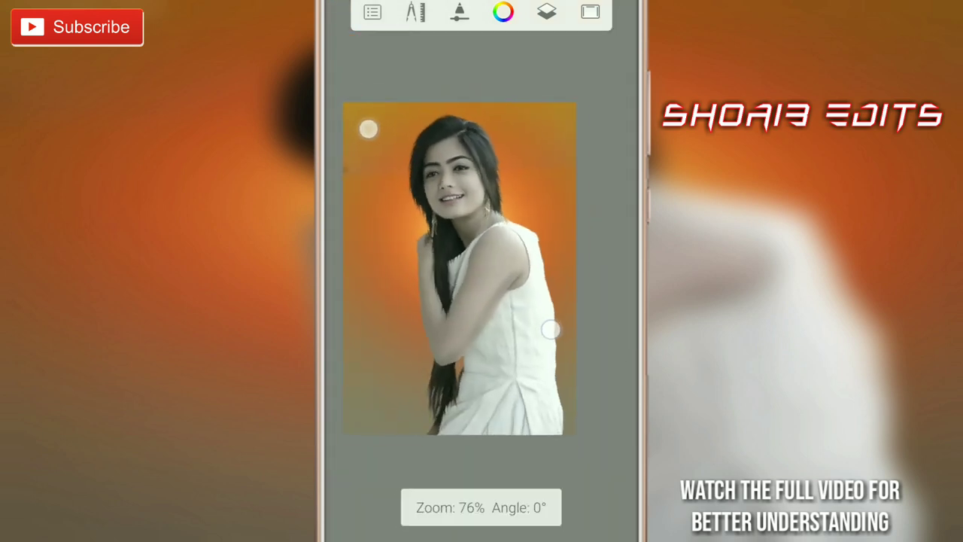
click(546, 11)
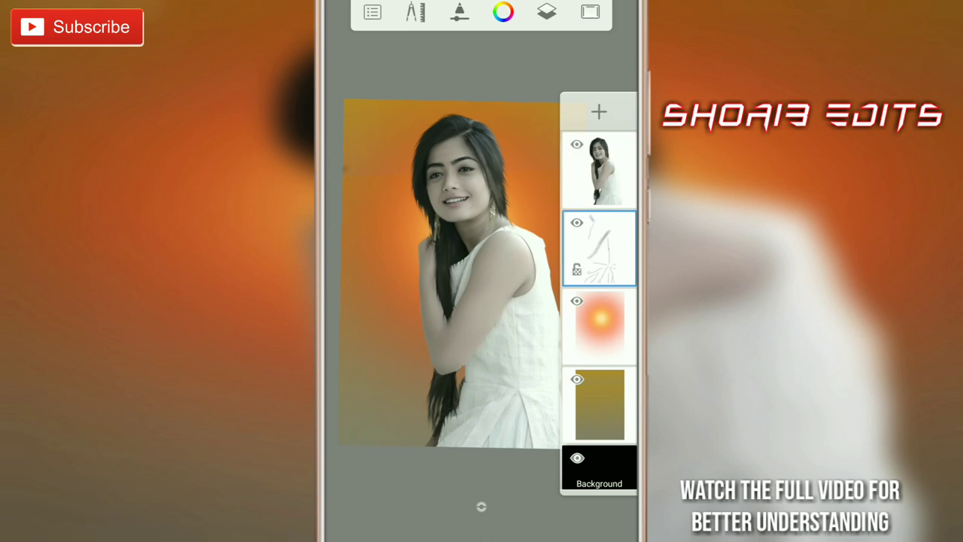
click(598, 113)
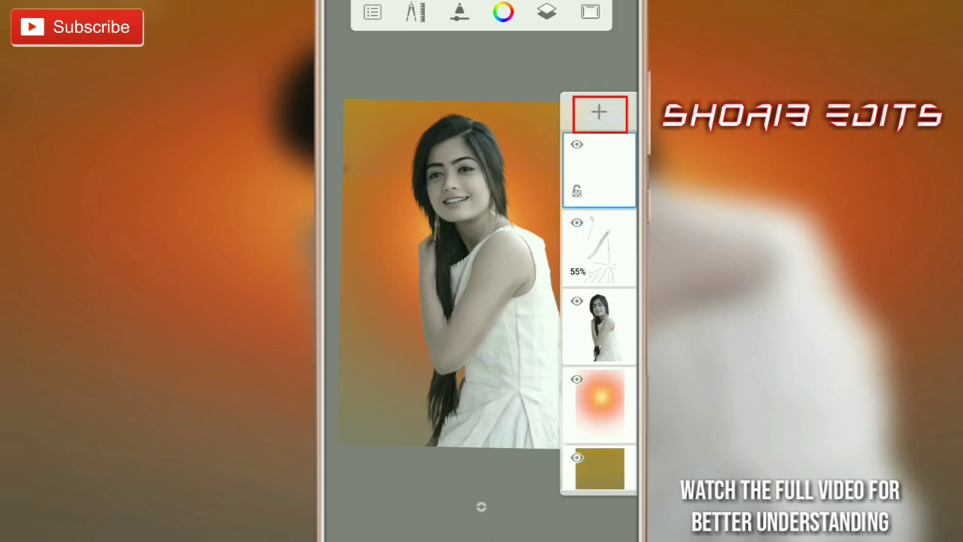
Step: Sample the orange of the background glow as the brush colour
click(482, 300)
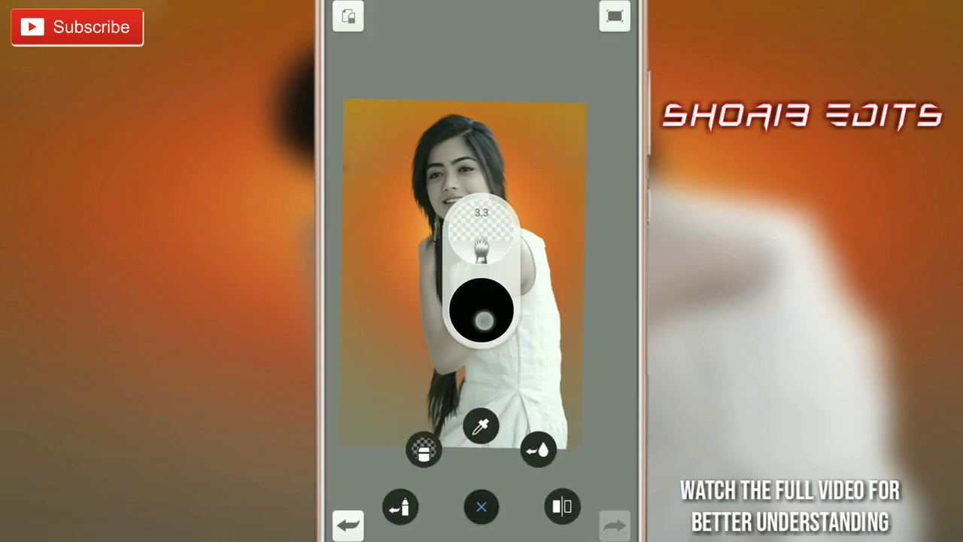
click(481, 218)
click(578, 79)
drag(533, 189, 519, 211)
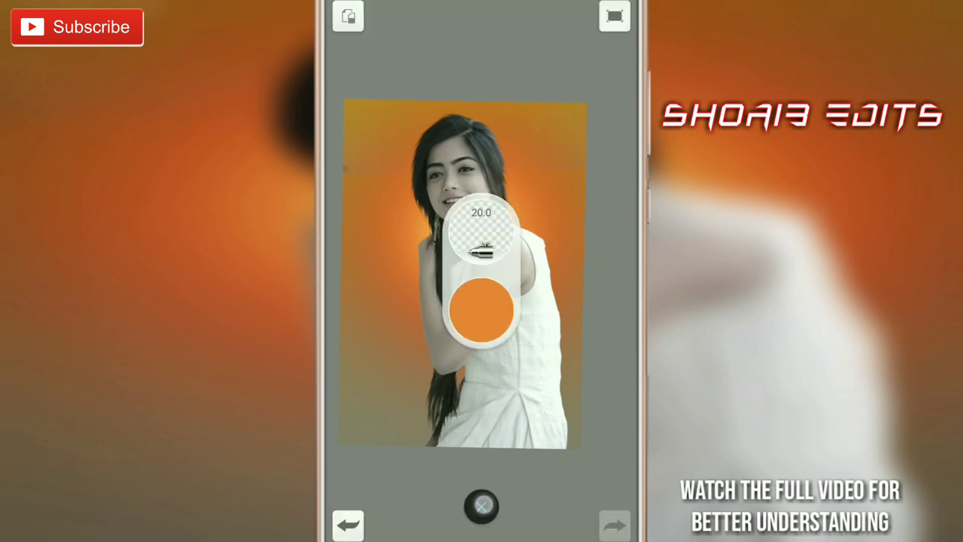
click(481, 507)
Step: Select the Hard Airbrush at a small size and opacity, framing the hair edges
click(400, 507)
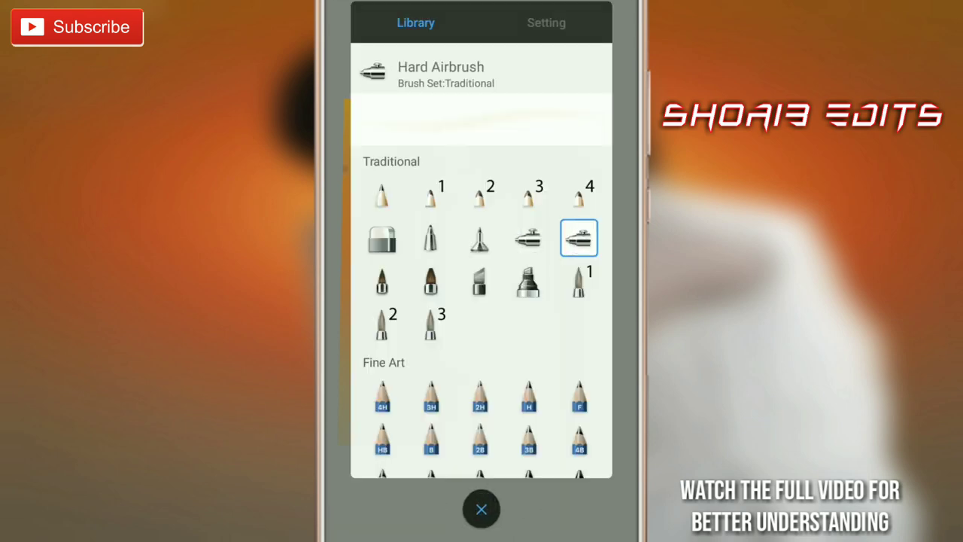
click(581, 32)
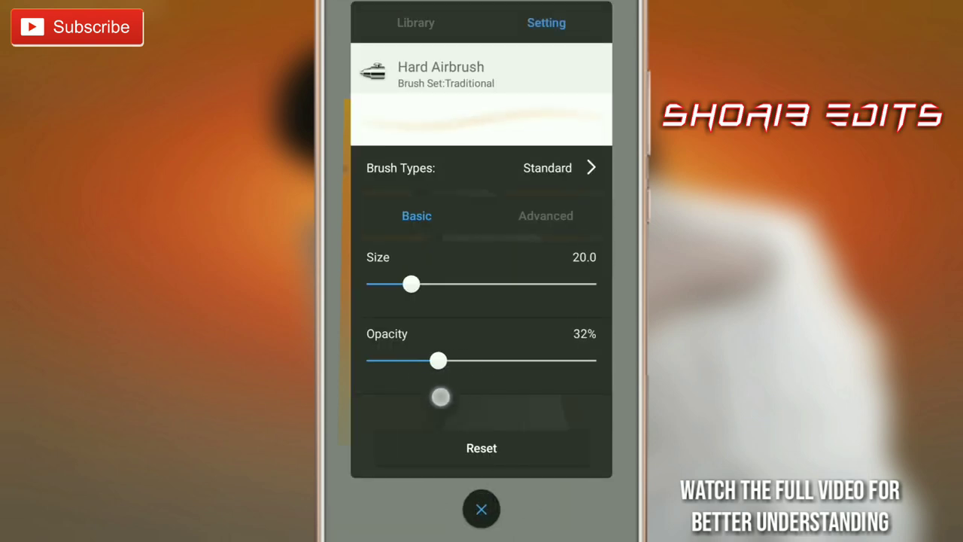
click(482, 509)
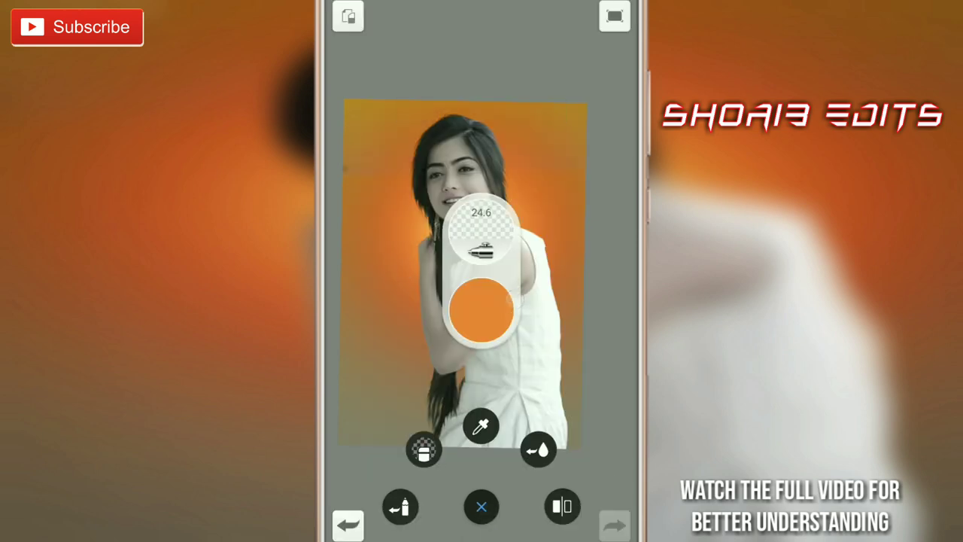
drag(452, 226, 558, 305)
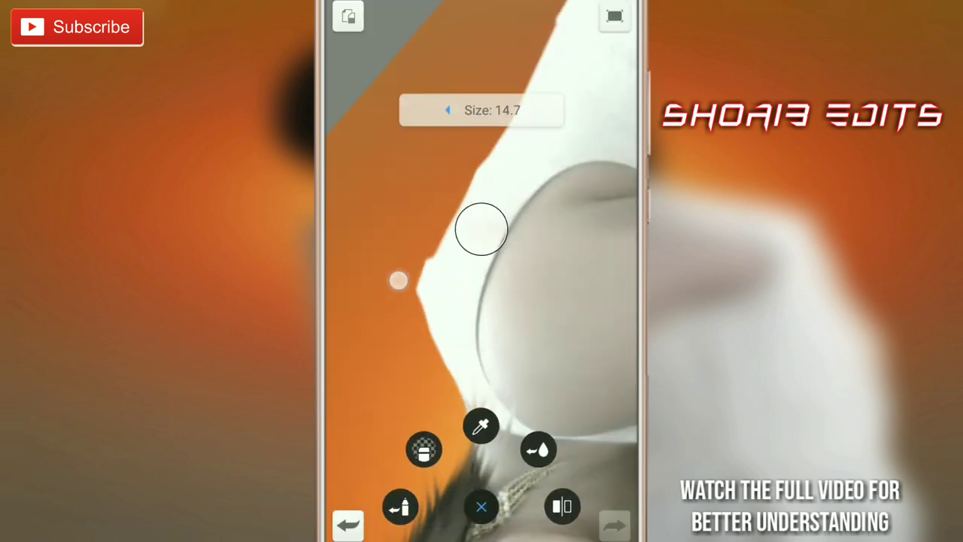
mouse_move(540, 189)
mouse_down()
mouse_move(516, 176)
mouse_move(486, 198)
mouse_move(465, 266)
mouse_up()
mouse_move(549, 463)
mouse_down()
mouse_move(523, 416)
mouse_move(462, 376)
mouse_up()
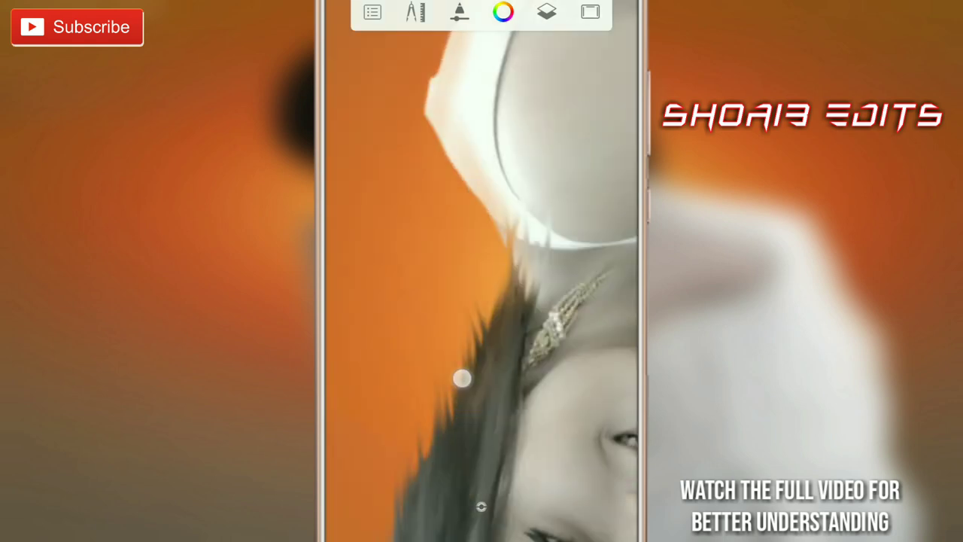
mouse_move(451, 466)
mouse_down()
mouse_move(447, 443)
mouse_move(516, 142)
mouse_move(415, 399)
mouse_move(409, 369)
mouse_move(486, 365)
mouse_move(480, 295)
mouse_move(494, 516)
mouse_move(516, 400)
mouse_move(461, 392)
mouse_move(492, 475)
mouse_move(484, 279)
mouse_move(382, 183)
mouse_move(419, 145)
mouse_move(482, 507)
mouse_move(428, 174)
mouse_move(522, 389)
mouse_move(436, 133)
mouse_move(415, 359)
mouse_move(457, 239)
mouse_move(404, 161)
mouse_move(401, 198)
mouse_move(366, 153)
mouse_up()
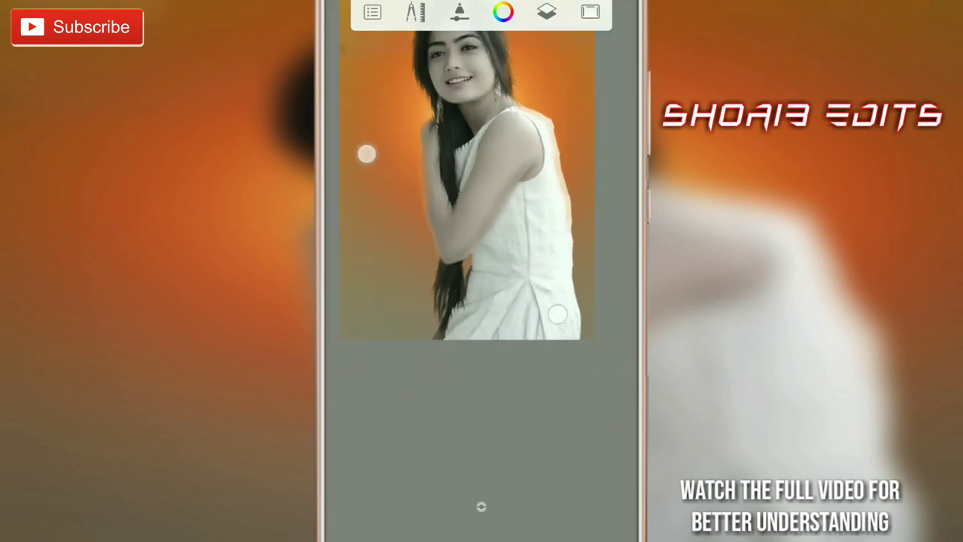
click(474, 254)
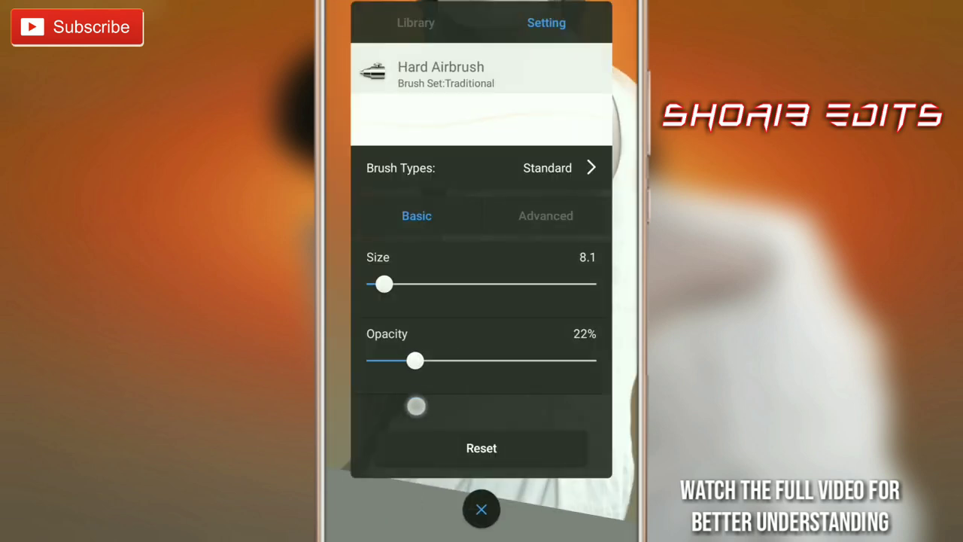
click(481, 509)
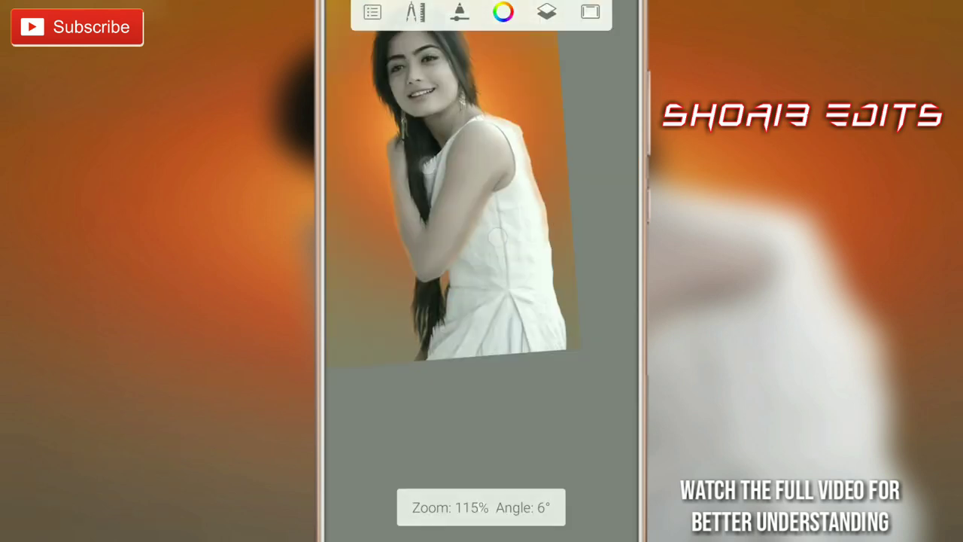
Step: Set the glow layer's opacity to 82
mouse_move(421, 226)
mouse_down()
mouse_move(382, 161)
mouse_move(376, 128)
mouse_up()
click(547, 12)
drag(527, 268, 530, 349)
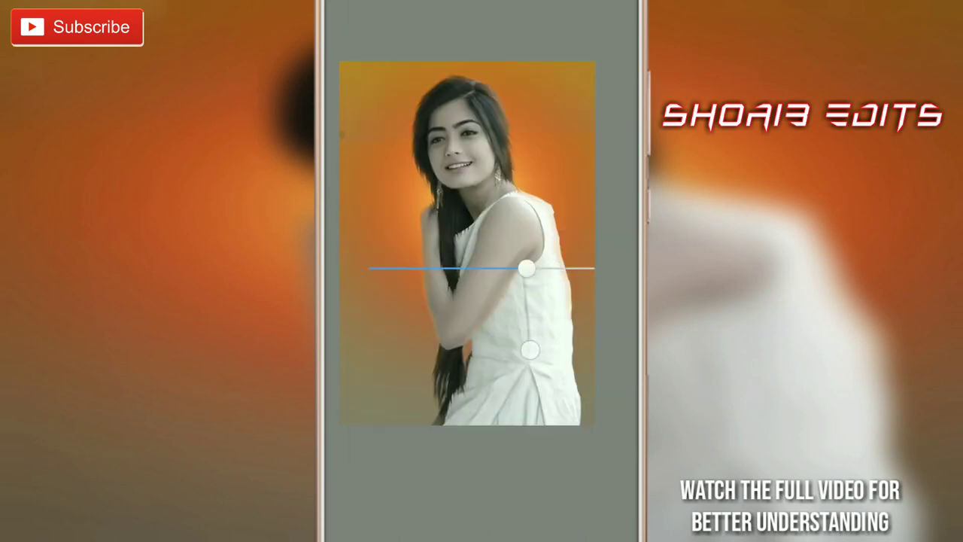
drag(575, 387, 557, 400)
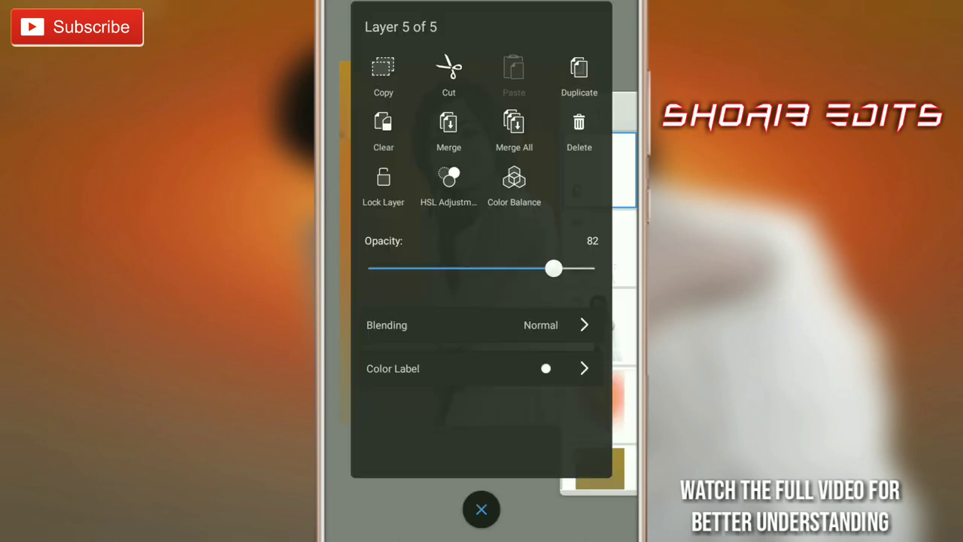
click(482, 509)
Step: Check the softened hair edge up close, then fine-tune the glow layer's opacity
mouse_move(598, 334)
mouse_down()
mouse_move(595, 362)
mouse_move(535, 314)
mouse_up()
drag(451, 178, 396, 289)
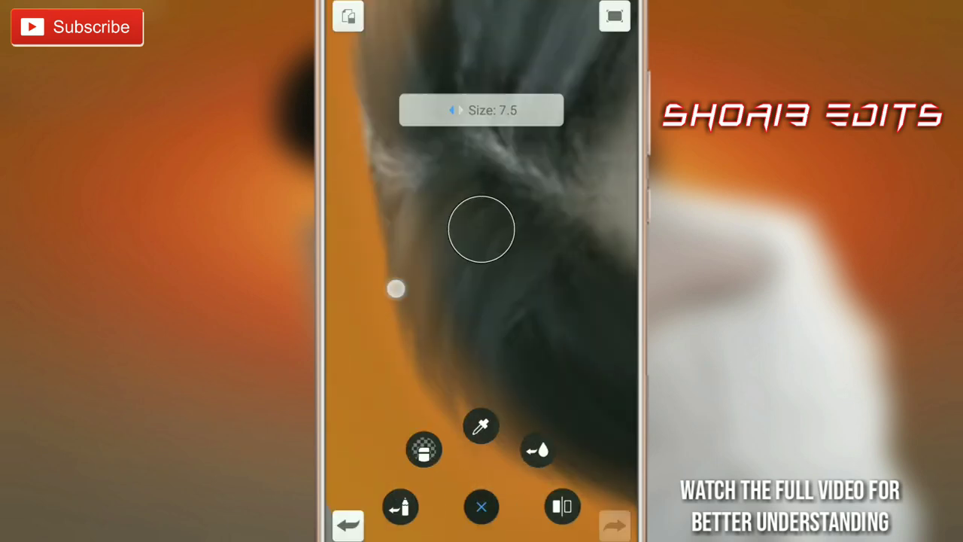
mouse_move(482, 275)
mouse_down()
mouse_move(484, 144)
mouse_move(494, 308)
mouse_up()
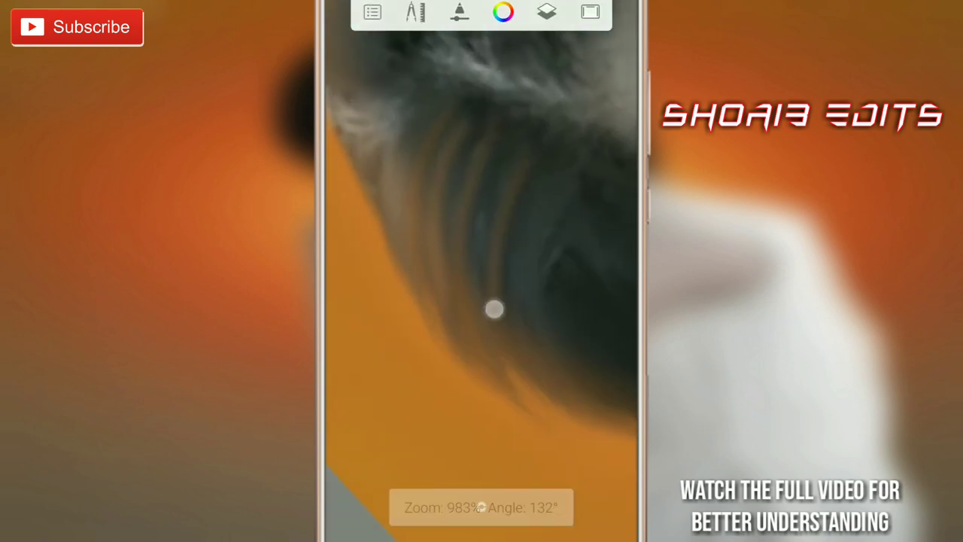
drag(470, 72, 399, 136)
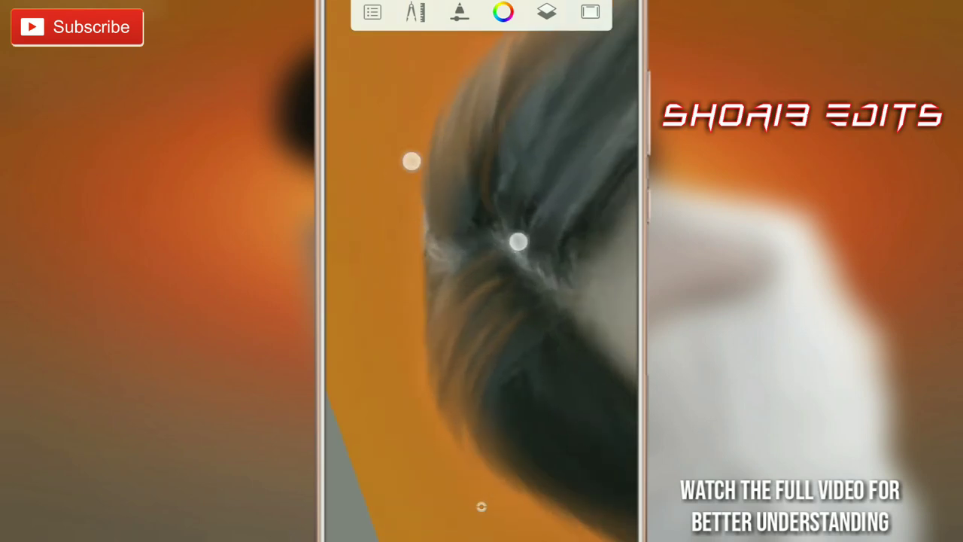
mouse_move(517, 133)
mouse_down()
mouse_move(435, 128)
mouse_move(444, 173)
mouse_move(443, 151)
mouse_move(463, 199)
mouse_up()
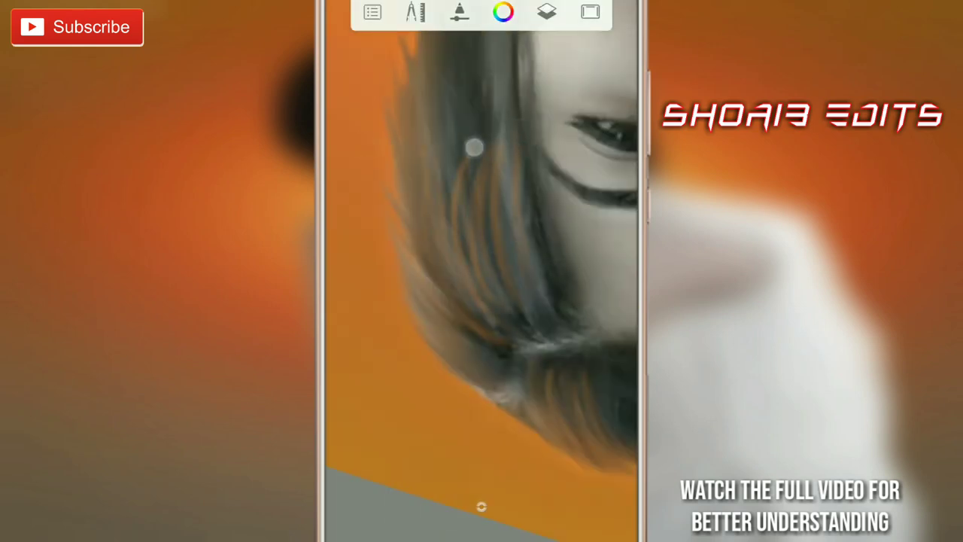
drag(474, 148, 374, 142)
click(547, 11)
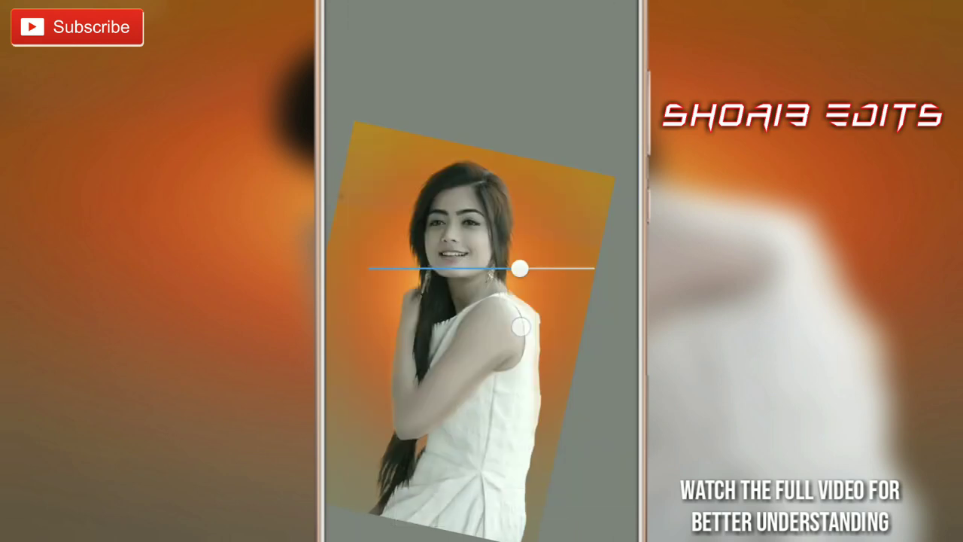
drag(520, 326, 570, 280)
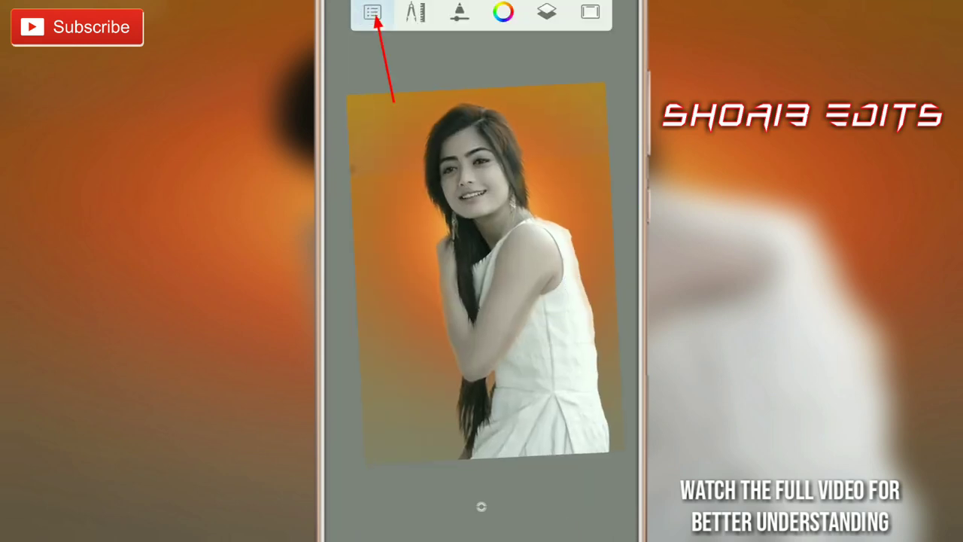
Step: Share the portrait through Share > Others using 'Add to Lr'
click(373, 12)
click(432, 327)
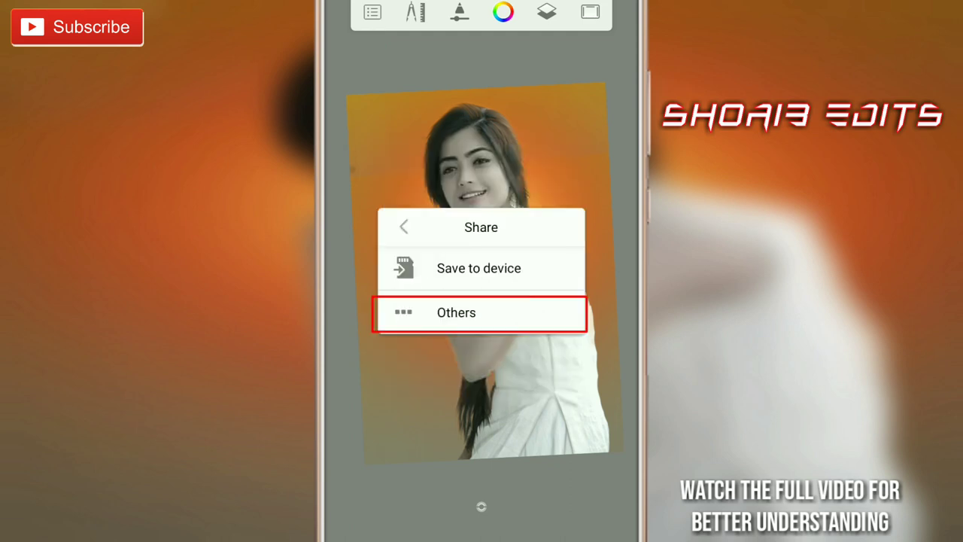
click(456, 312)
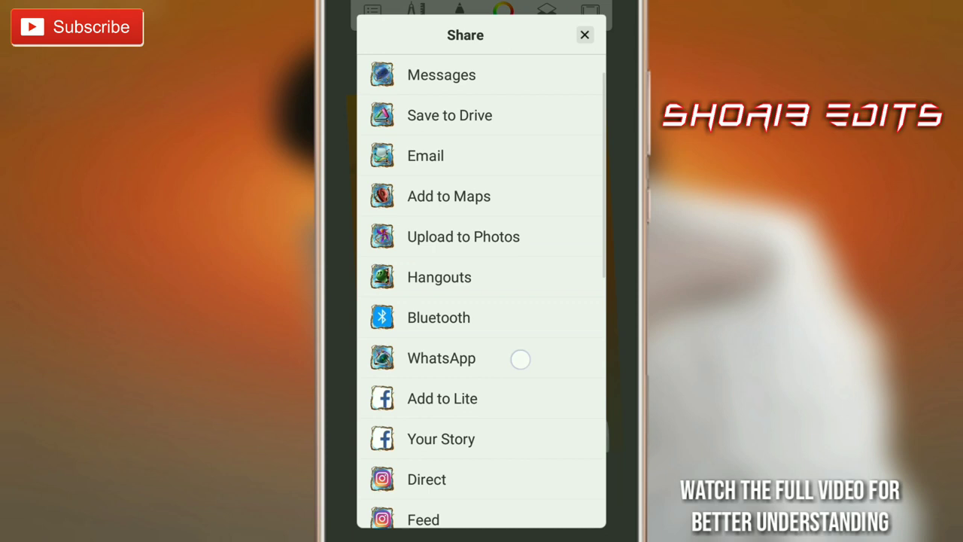
drag(520, 359, 550, 305)
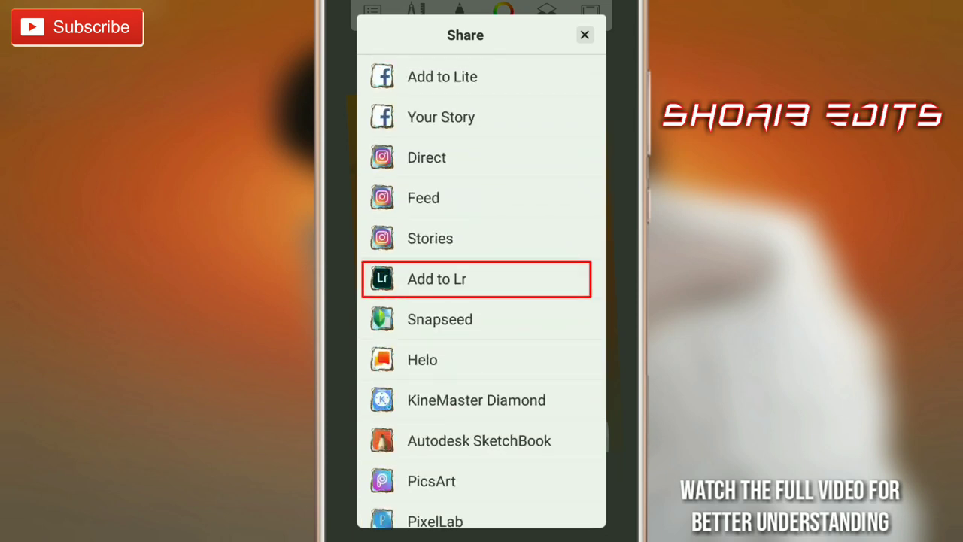
click(437, 279)
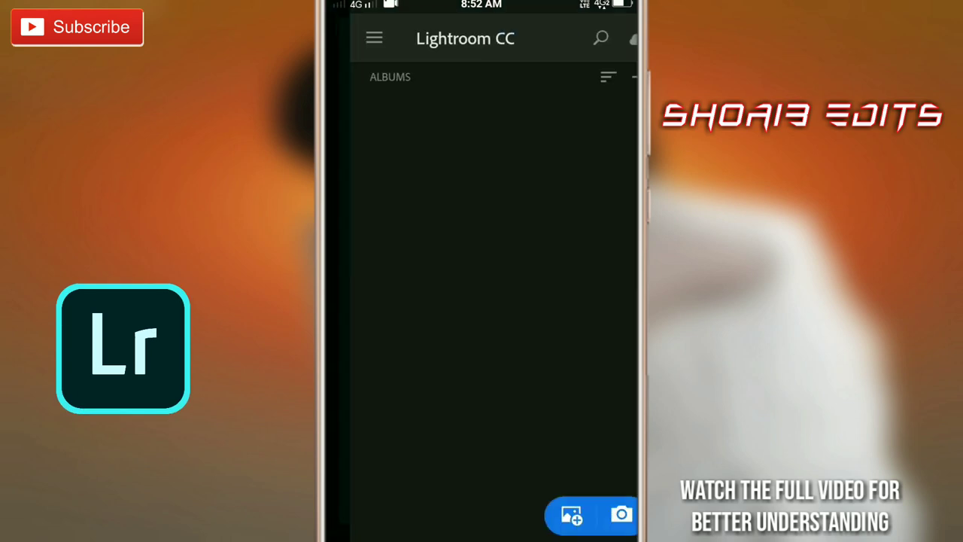
Step: Open the newest photo in All Photos and apply Artistic 05 at reduced intensity
click(525, 97)
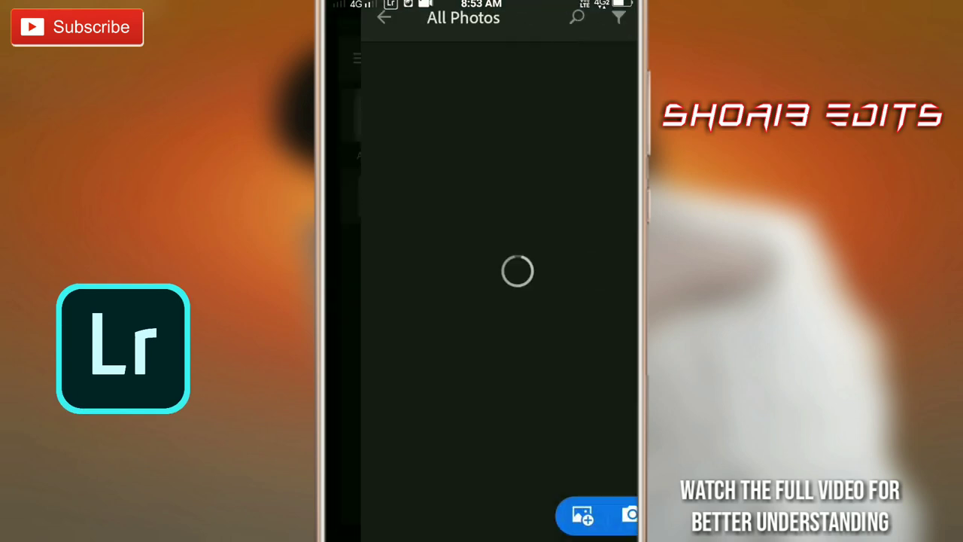
click(373, 138)
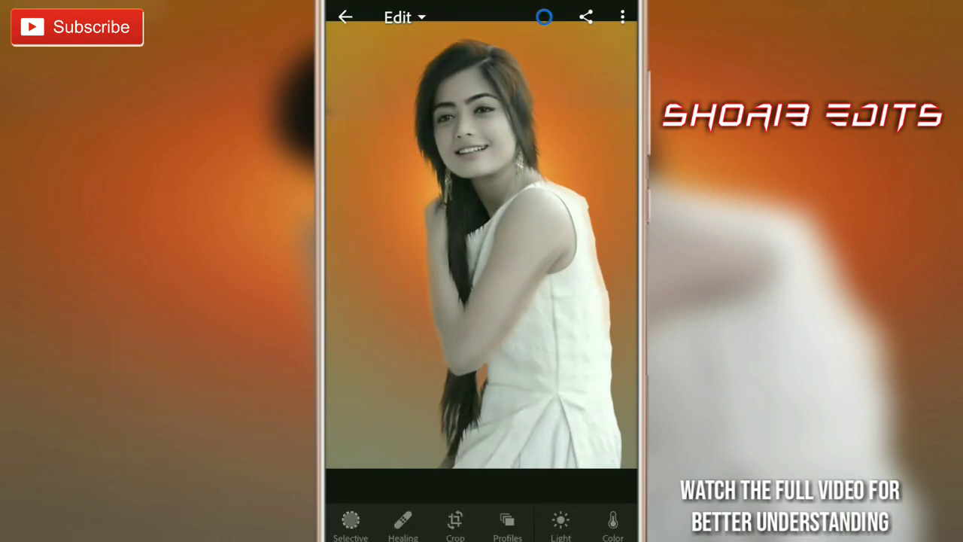
click(507, 520)
mouse_move(421, 504)
mouse_down()
mouse_move(556, 504)
mouse_move(548, 494)
mouse_move(448, 494)
mouse_up()
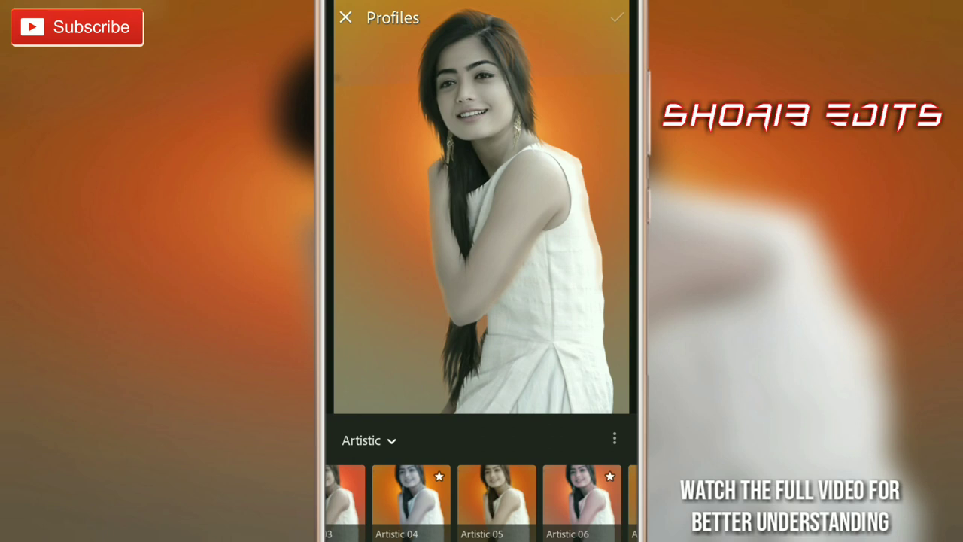
click(497, 500)
drag(481, 386, 444, 386)
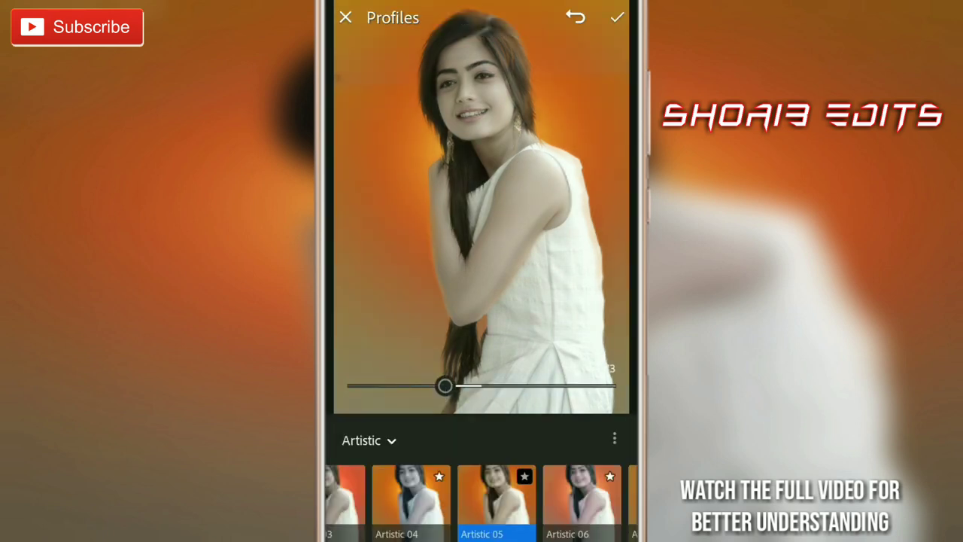
click(617, 16)
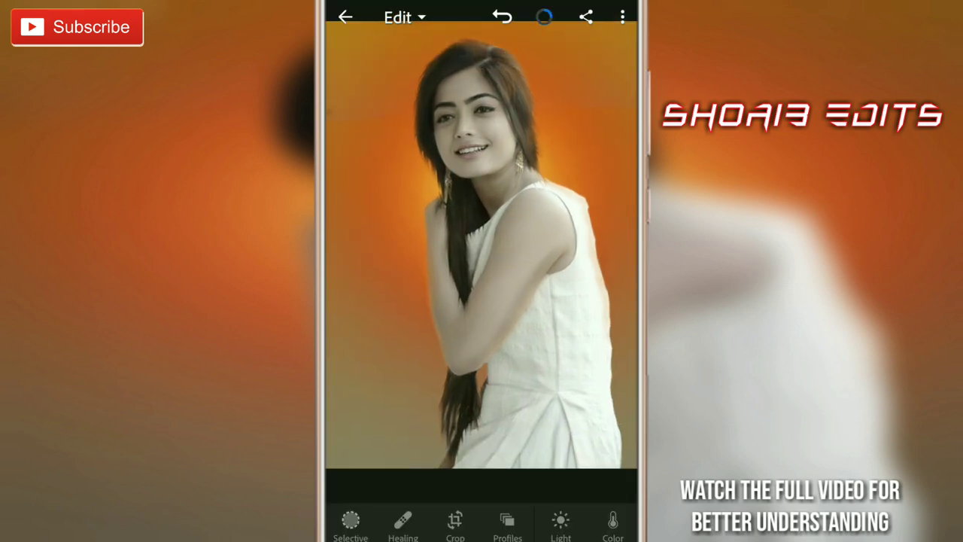
click(612, 524)
Step: In Color Mix, brighten yellow and darken and desaturate the next colour range
click(589, 330)
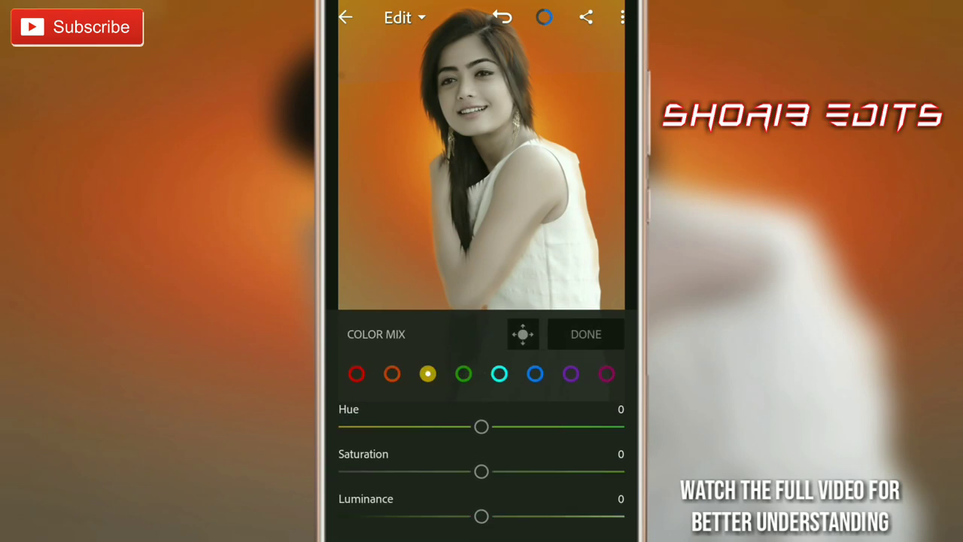
mouse_move(481, 516)
mouse_down()
mouse_move(504, 516)
mouse_move(461, 516)
mouse_move(519, 516)
mouse_up()
mouse_move(481, 470)
mouse_down()
mouse_move(434, 471)
mouse_move(478, 470)
mouse_up()
drag(519, 516, 416, 516)
drag(481, 471, 424, 471)
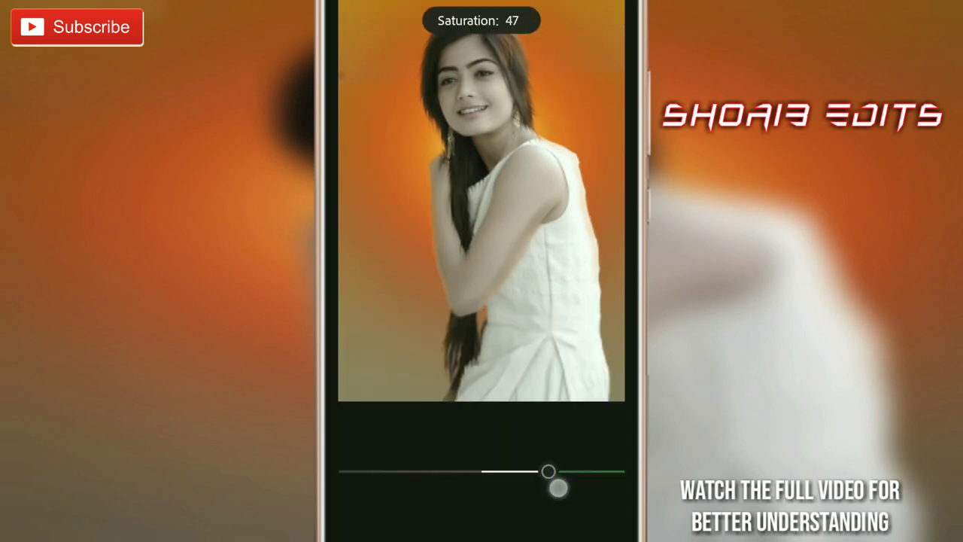
drag(557, 488, 545, 488)
drag(482, 516, 434, 516)
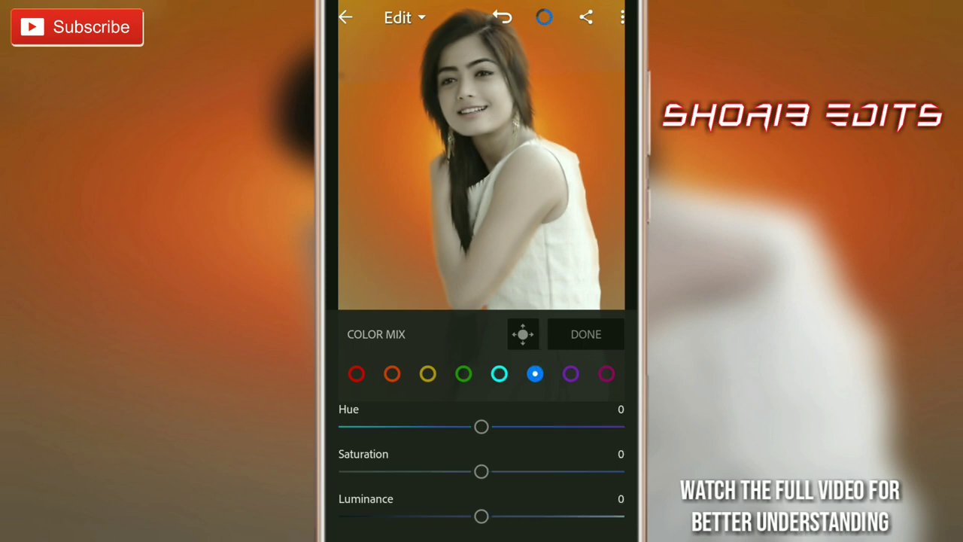
Step: Desaturate and darken the blue, purple and magenta tones
drag(481, 471, 423, 471)
drag(481, 516, 427, 516)
drag(481, 471, 422, 471)
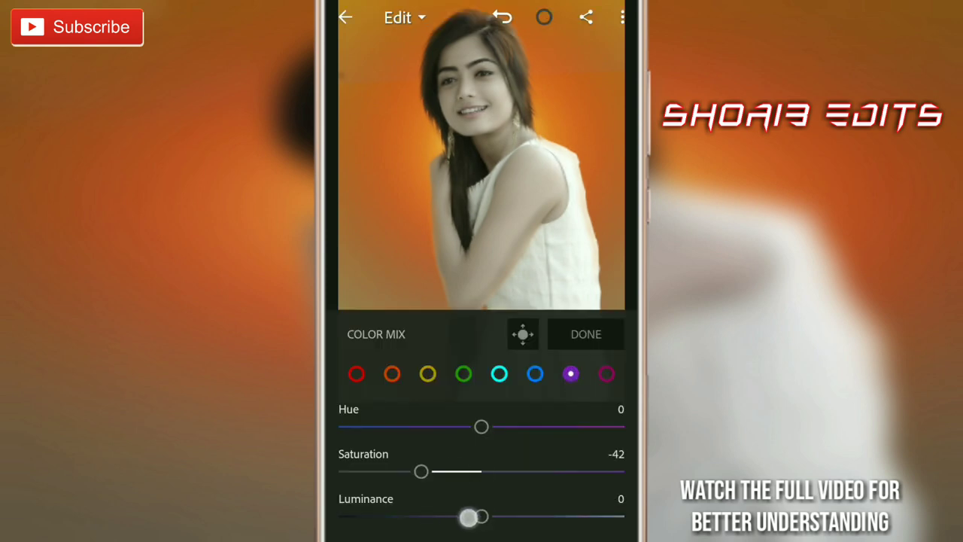
click(607, 374)
drag(481, 471, 437, 470)
drag(481, 516, 432, 516)
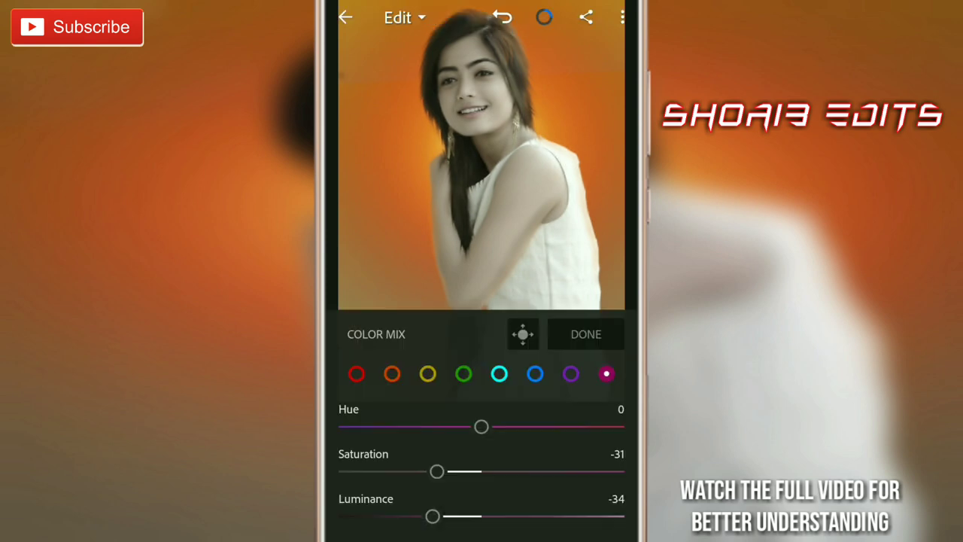
Step: Tune red and orange saturation and luminance, refining orange directly on the background
mouse_move(478, 471)
mouse_down()
mouse_move(449, 471)
mouse_move(514, 470)
mouse_up()
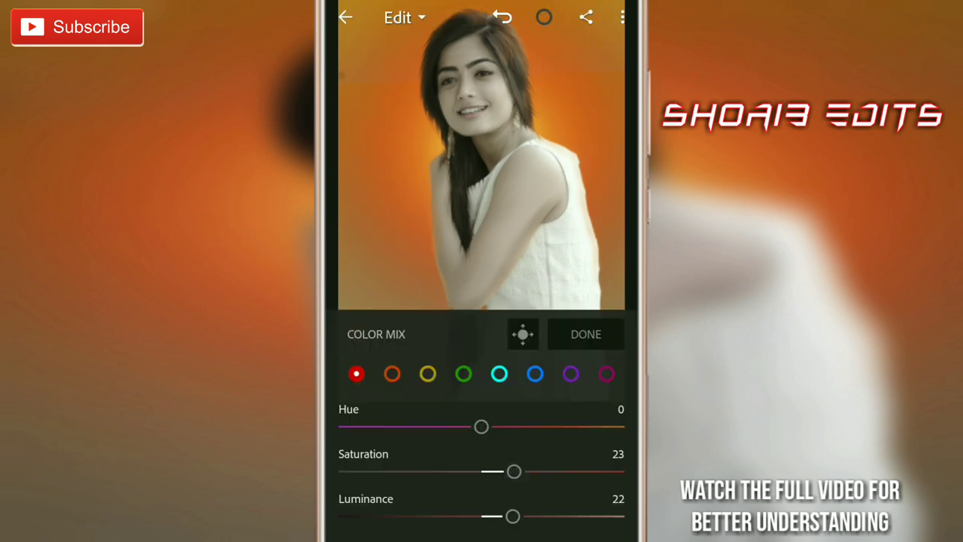
mouse_move(514, 516)
mouse_down()
mouse_move(432, 516)
mouse_move(524, 516)
mouse_up()
drag(498, 471, 493, 471)
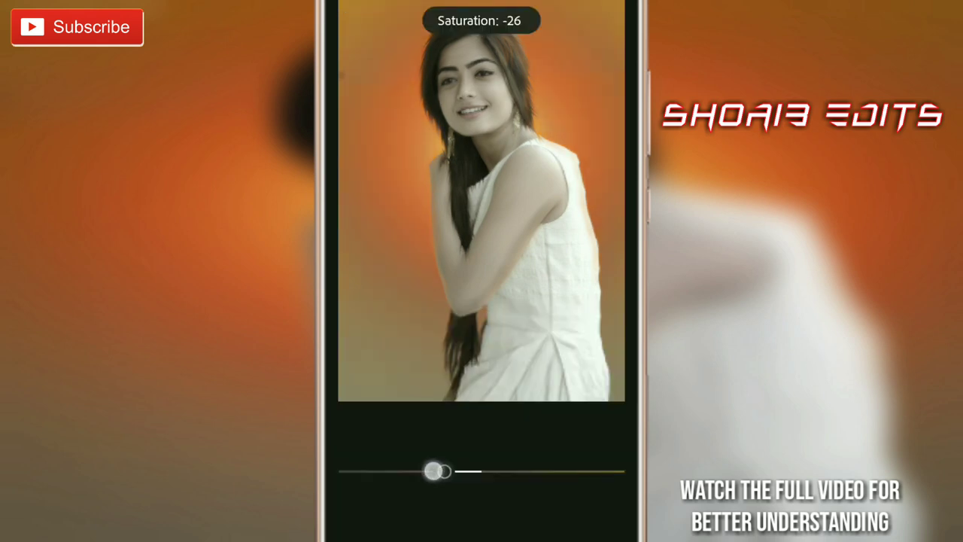
mouse_move(481, 516)
mouse_down()
mouse_move(446, 516)
mouse_move(510, 516)
mouse_up()
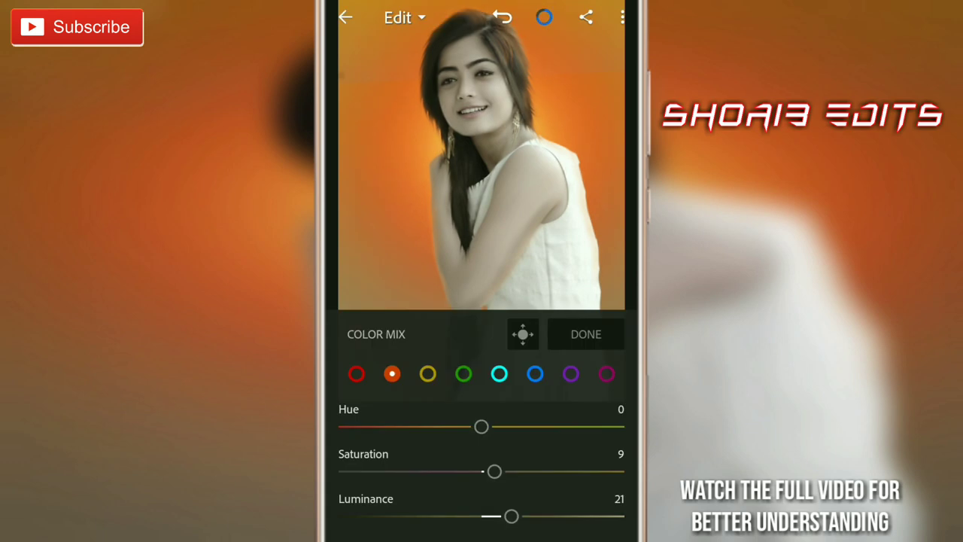
click(522, 334)
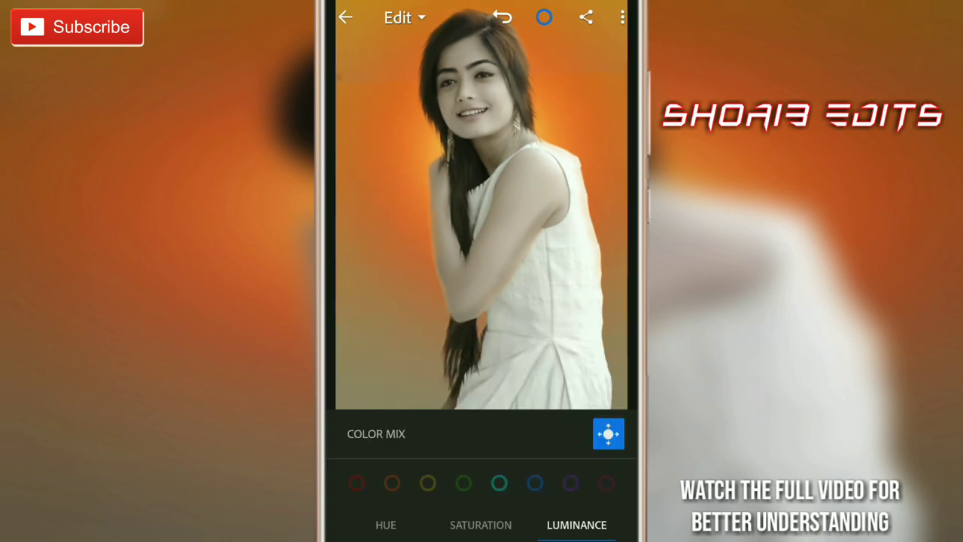
drag(491, 253, 498, 239)
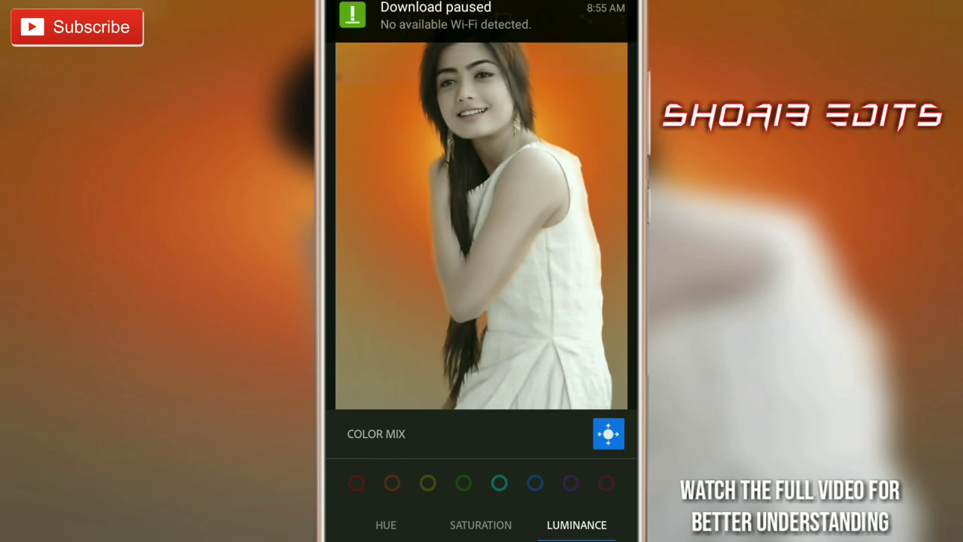
click(608, 434)
Step: Slightly cool the temperature, shift the tint, and reduce saturation and vibrance
click(594, 331)
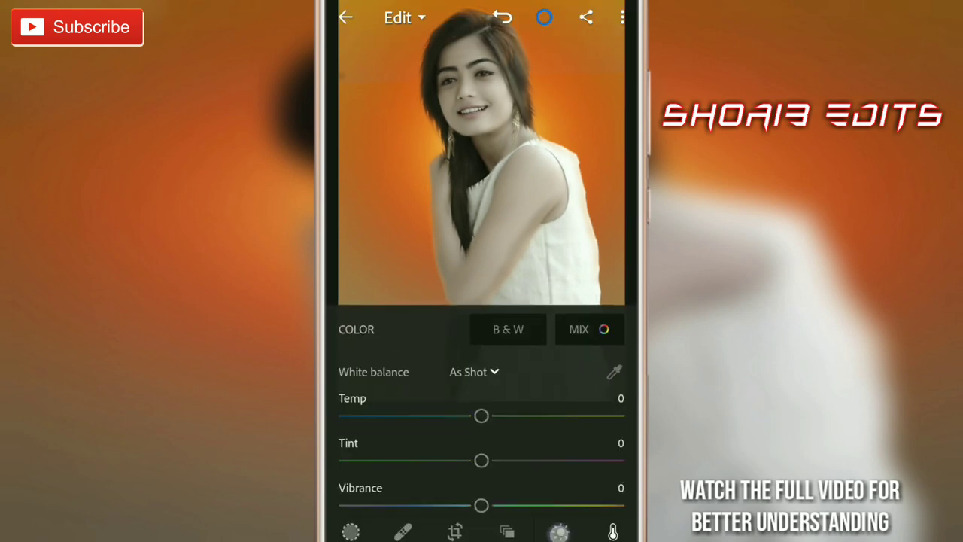
click(559, 532)
click(613, 532)
drag(583, 403, 583, 329)
mouse_move(478, 473)
mouse_down()
mouse_move(468, 475)
mouse_move(484, 475)
mouse_up()
drag(477, 416, 462, 415)
mouse_move(475, 460)
mouse_down()
mouse_move(531, 416)
mouse_move(468, 448)
mouse_move(473, 424)
mouse_move(457, 423)
mouse_move(468, 423)
mouse_up()
Step: Lower contrast, highlights, shadows and whites, lift blacks, and raise Clarity to 17
click(560, 531)
drag(476, 472, 460, 472)
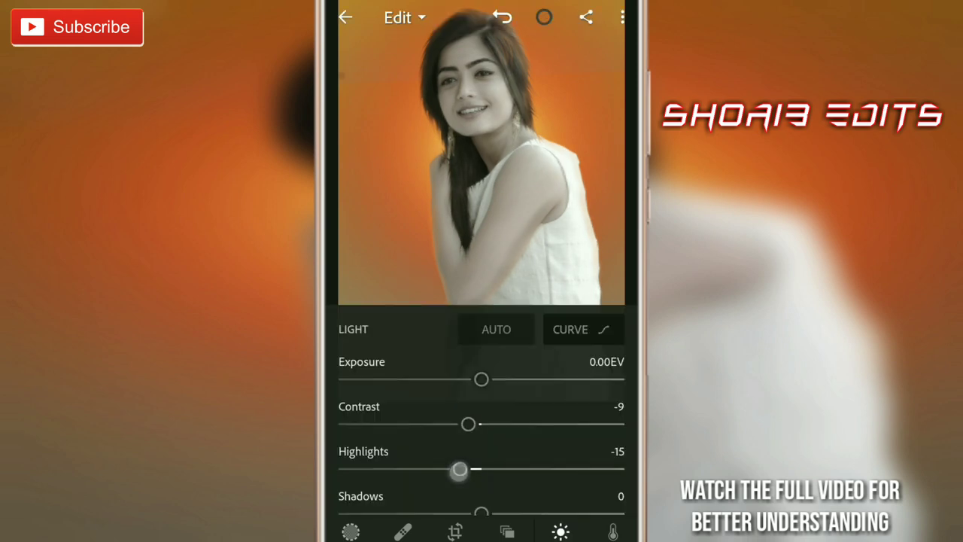
drag(527, 451, 526, 324)
drag(481, 386, 466, 386)
drag(481, 430, 472, 431)
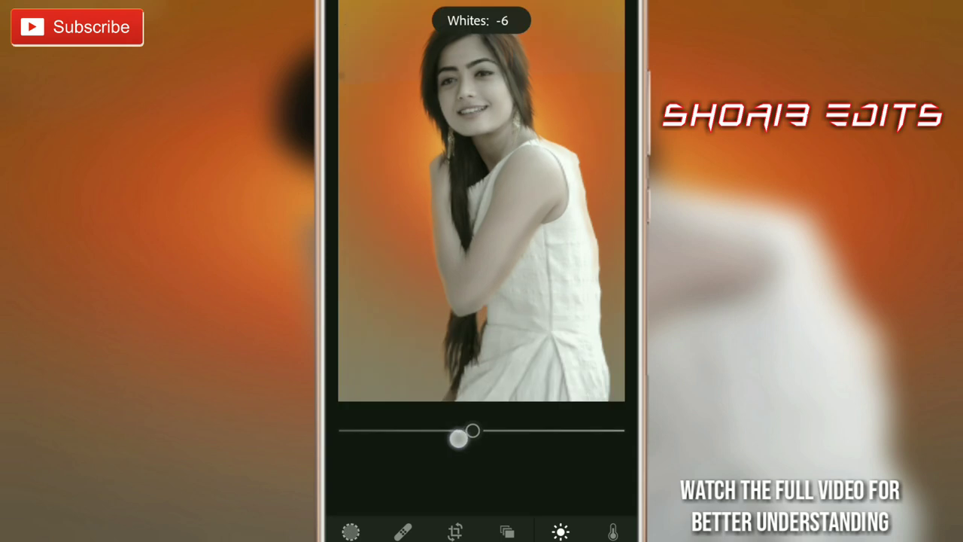
drag(481, 475, 504, 475)
drag(472, 430, 450, 431)
drag(527, 331, 527, 459)
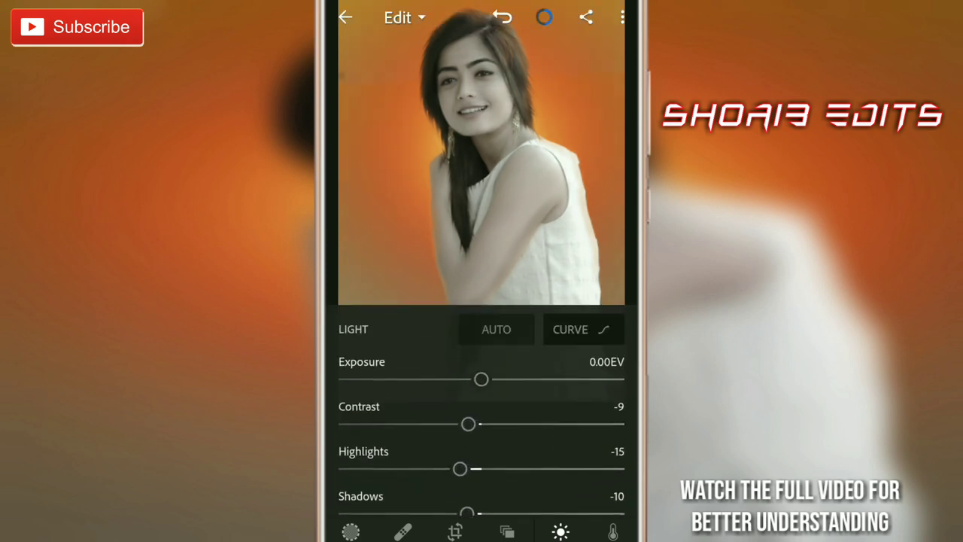
drag(572, 530, 474, 530)
click(567, 532)
drag(480, 378, 505, 380)
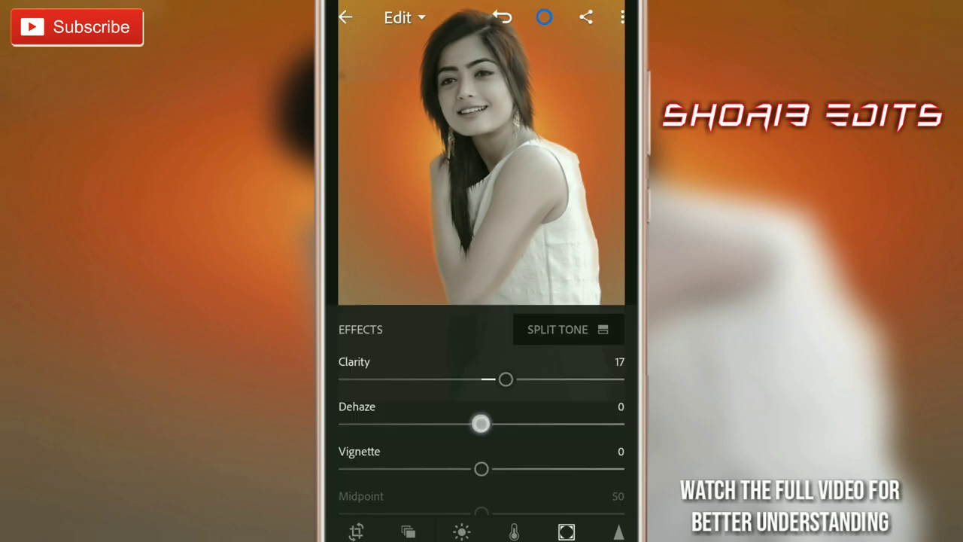
Step: Add Dehaze 10 and a feathered −17 vignette
drag(481, 423, 495, 423)
mouse_move(482, 469)
mouse_down()
mouse_move(451, 472)
mouse_move(459, 488)
mouse_move(516, 469)
mouse_up()
drag(564, 444, 563, 395)
mouse_move(481, 466)
mouse_down()
mouse_move(465, 425)
mouse_move(454, 430)
mouse_up()
drag(581, 529, 533, 531)
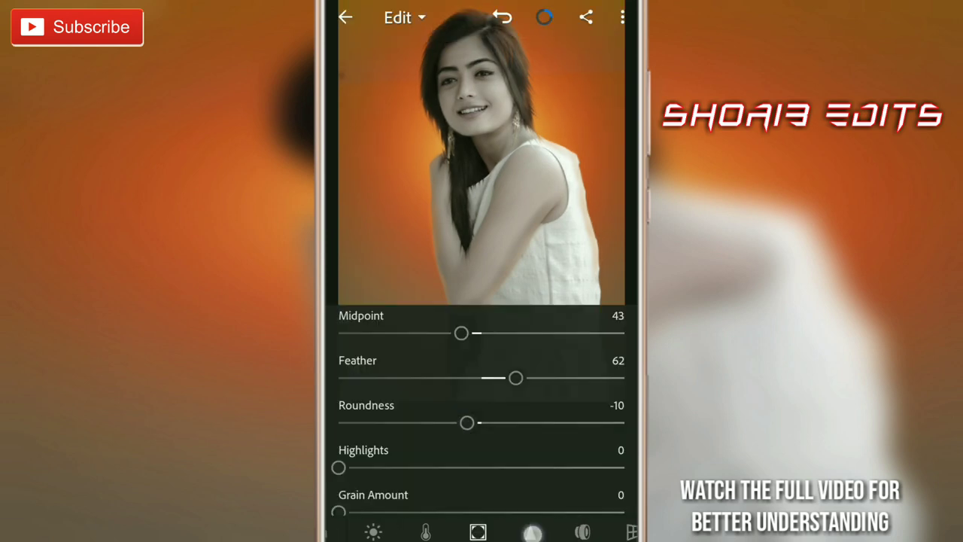
Step: Set Sharpening to 10 and both noise reduction sliders to 7
click(530, 532)
drag(340, 379, 374, 379)
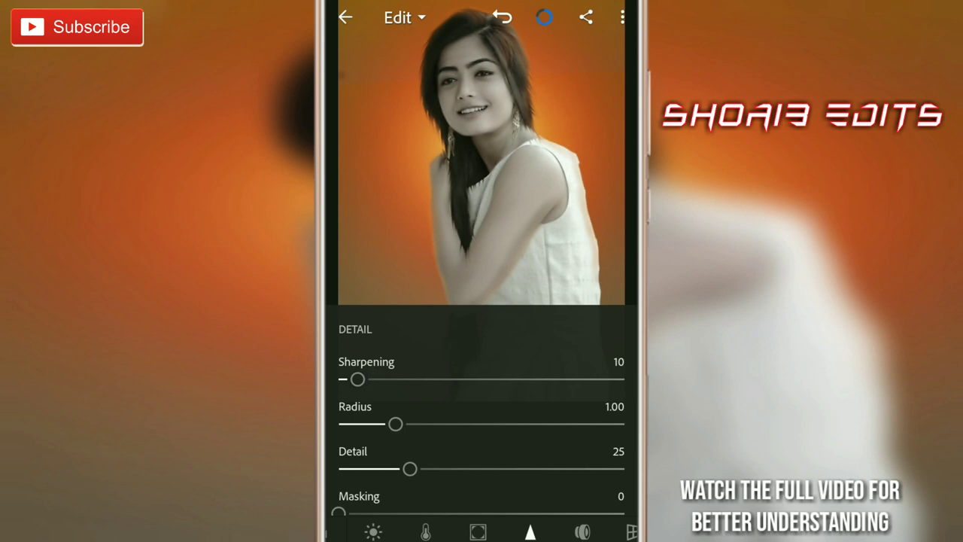
drag(467, 427, 467, 248)
drag(340, 385, 358, 385)
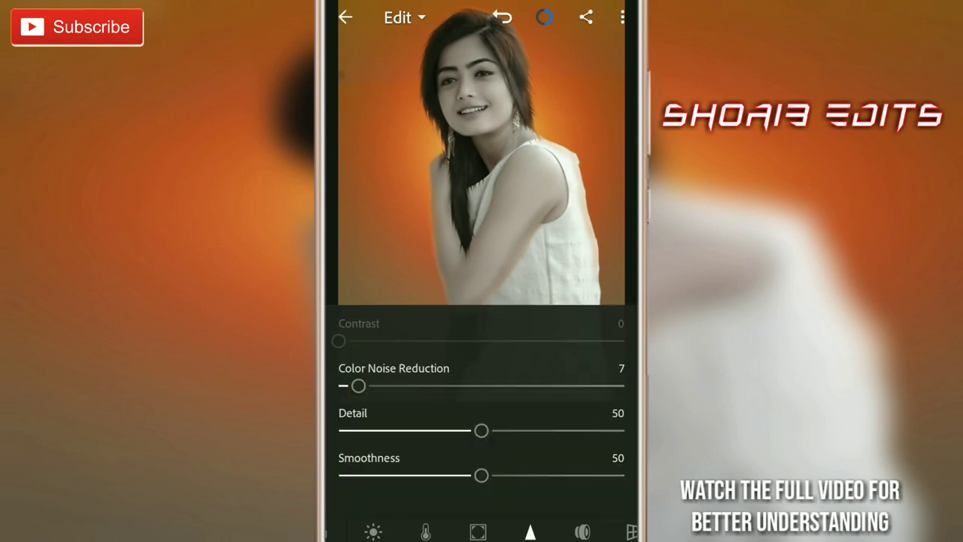
drag(504, 370, 505, 461)
drag(339, 345, 358, 345)
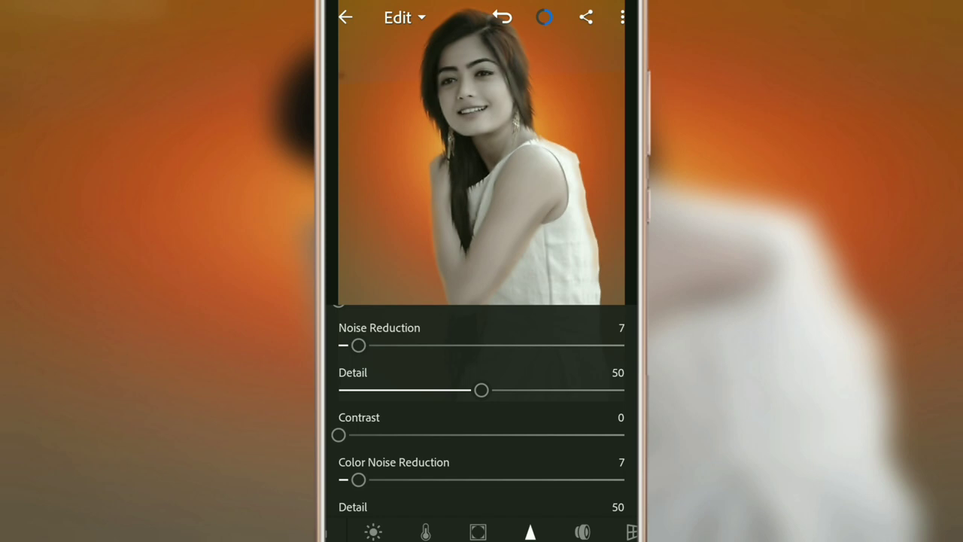
Step: Compare the edit with the original, then choose Save to Device from the ⋮ menu
click(501, 277)
drag(593, 293, 593, 293)
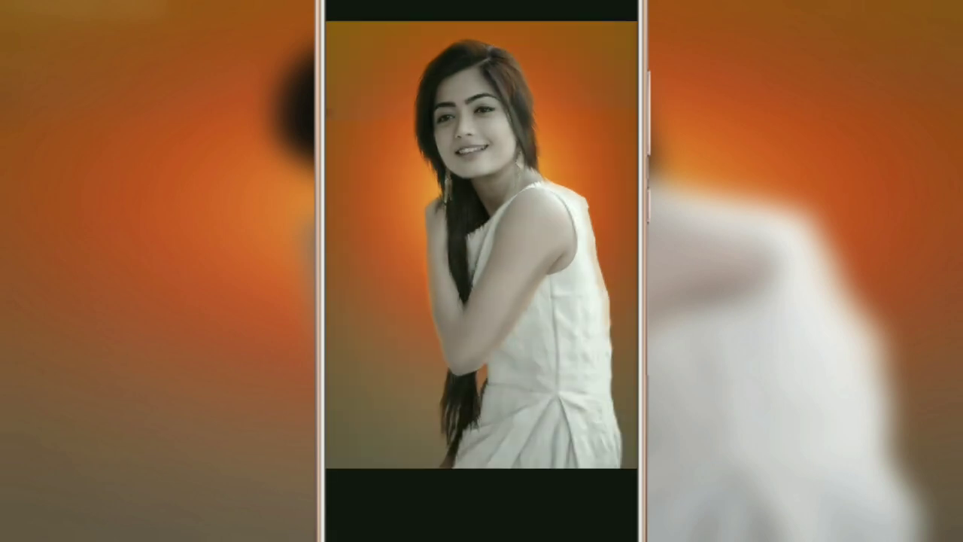
click(501, 278)
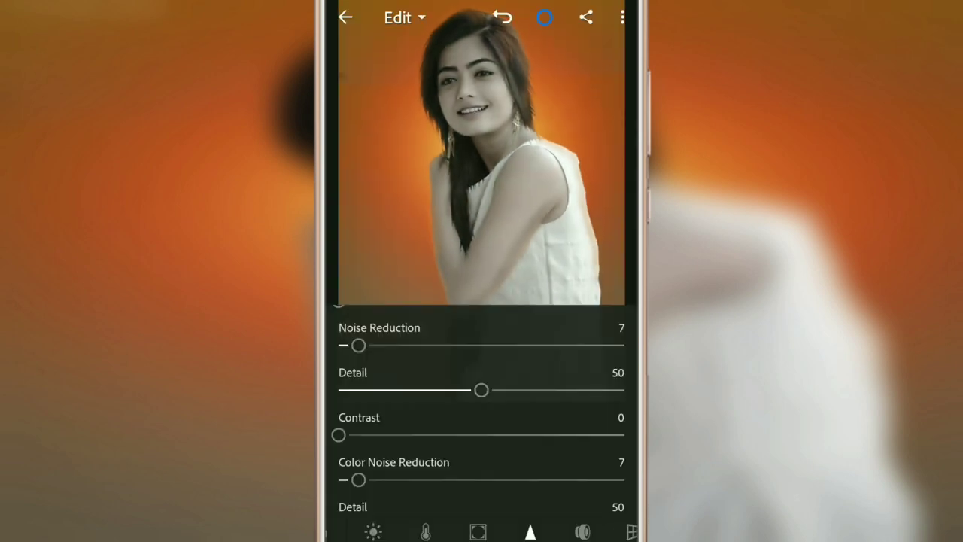
click(621, 15)
click(526, 364)
click(574, 342)
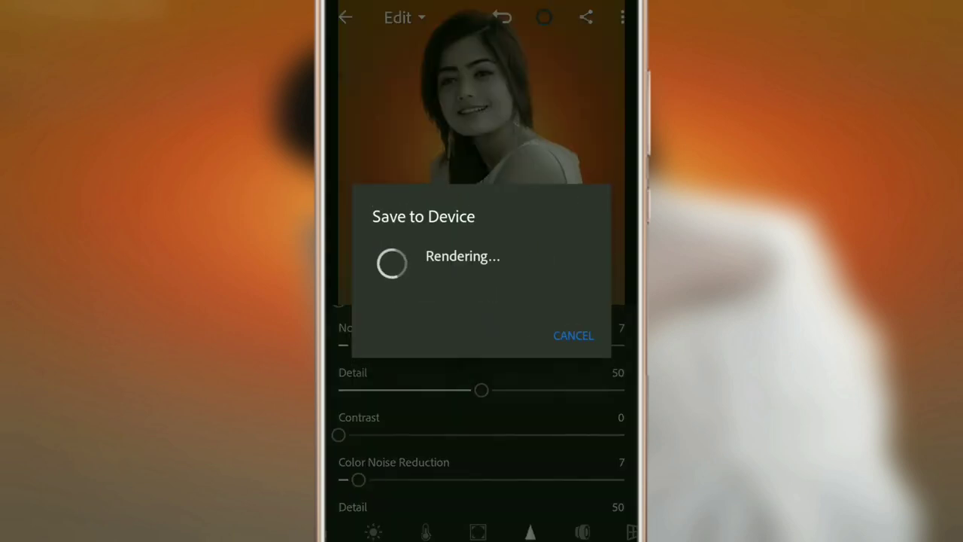